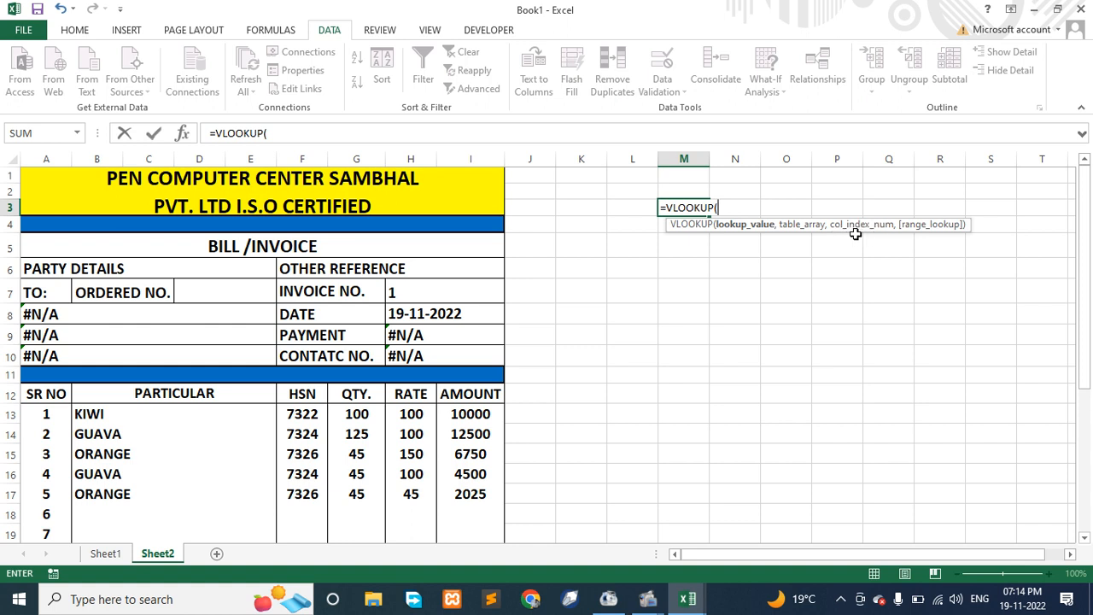
Step: Clear the unfinished VLOOKUP formula from cell M3
key(BackSpace)
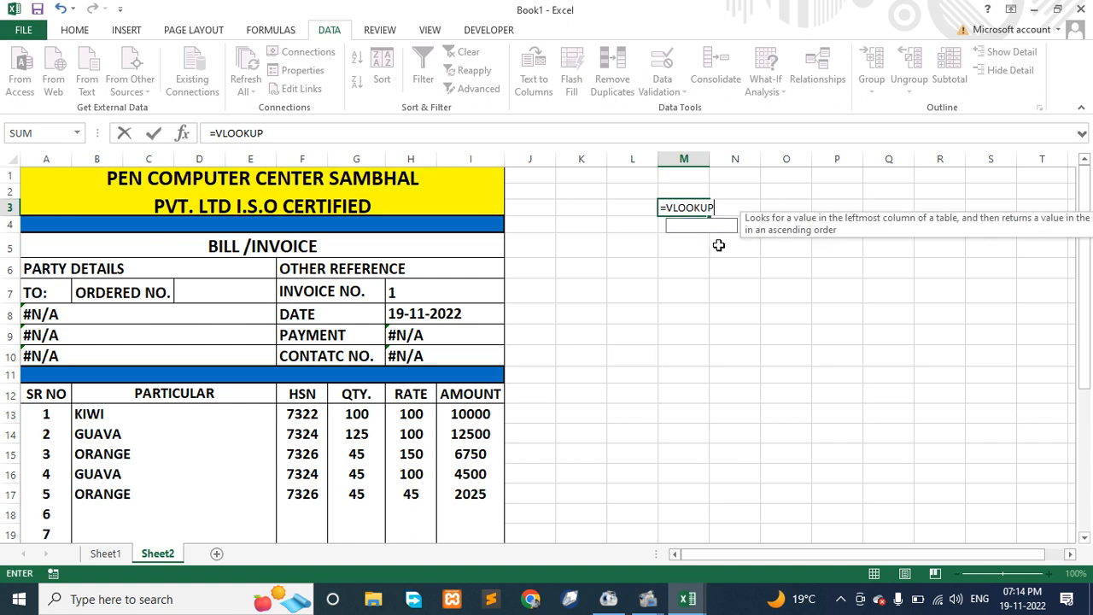
key(BackSpace)
key(BackSpace)
key(BackSpace)
key(BackSpace)
key(BackSpace)
key(BackSpace)
key(BackSpace)
key(BackSpace)
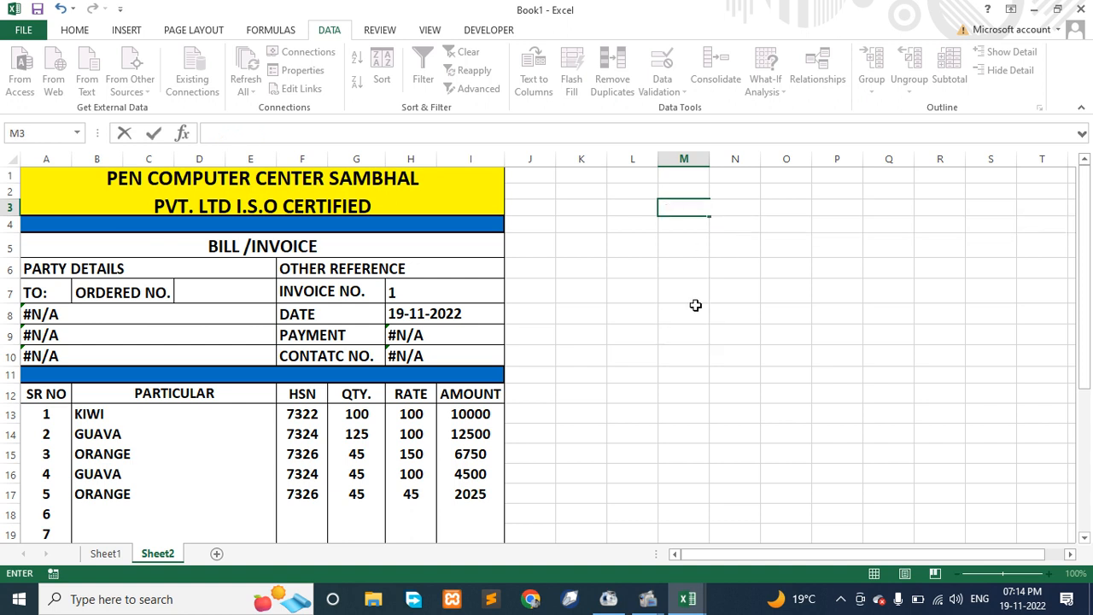
click(679, 351)
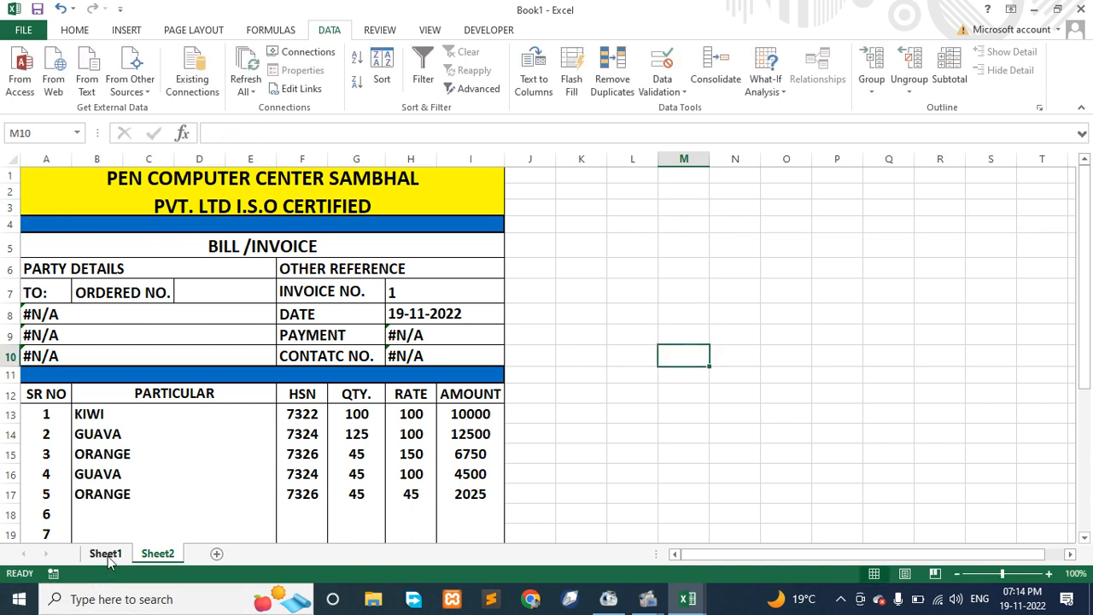
Step: Define the name detail for the customer order range B17:G40 on Sheet1, with workbook scope
click(105, 555)
click(152, 556)
click(101, 555)
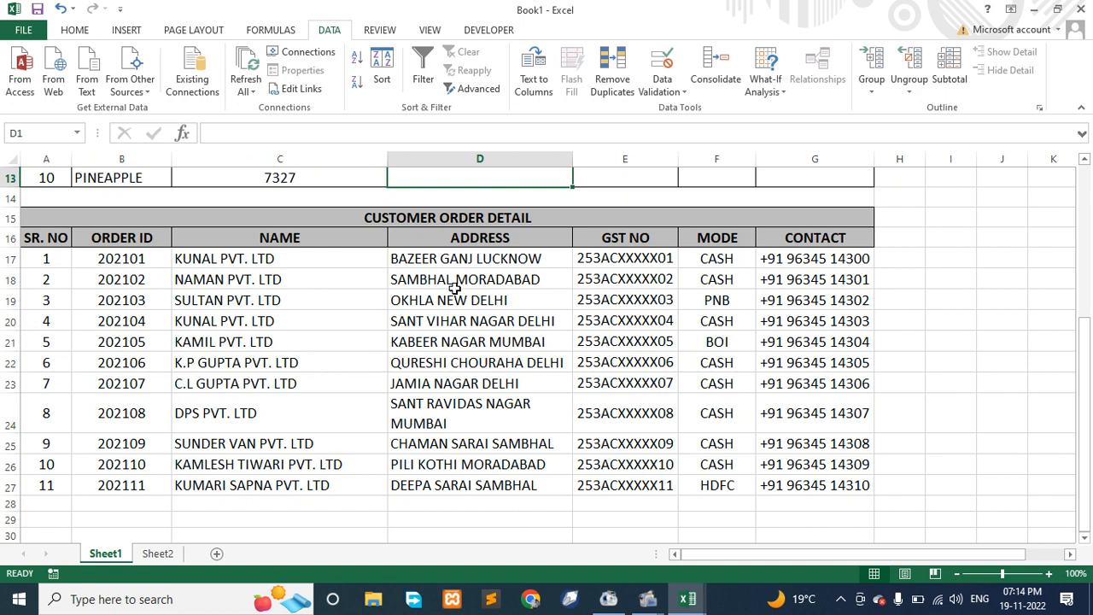
scroll(642, 298, up, 2)
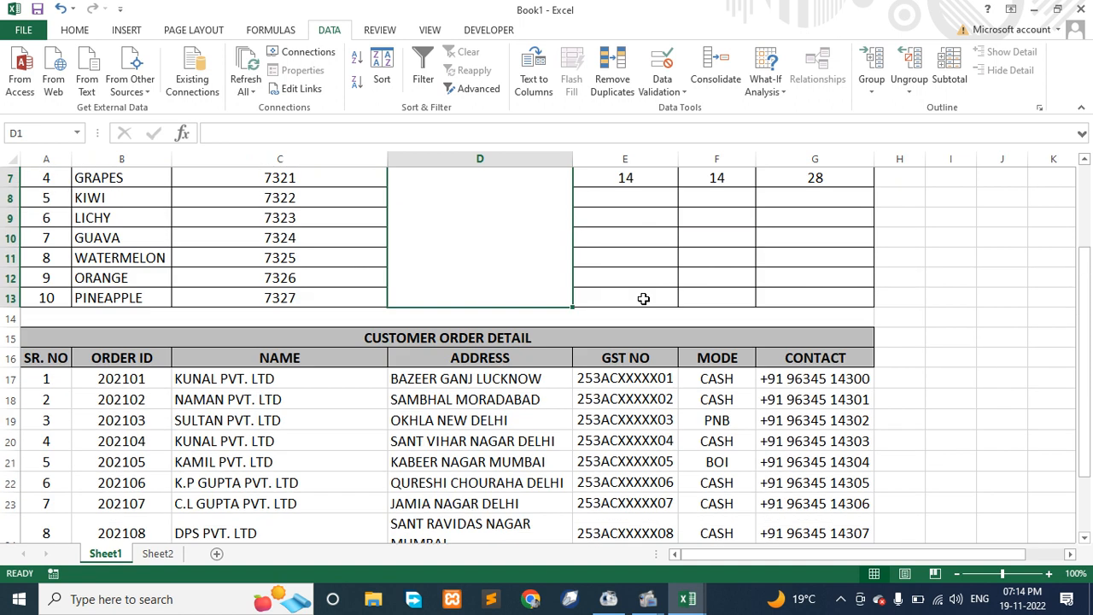
scroll(641, 298, down, 1)
drag(119, 319, 787, 468)
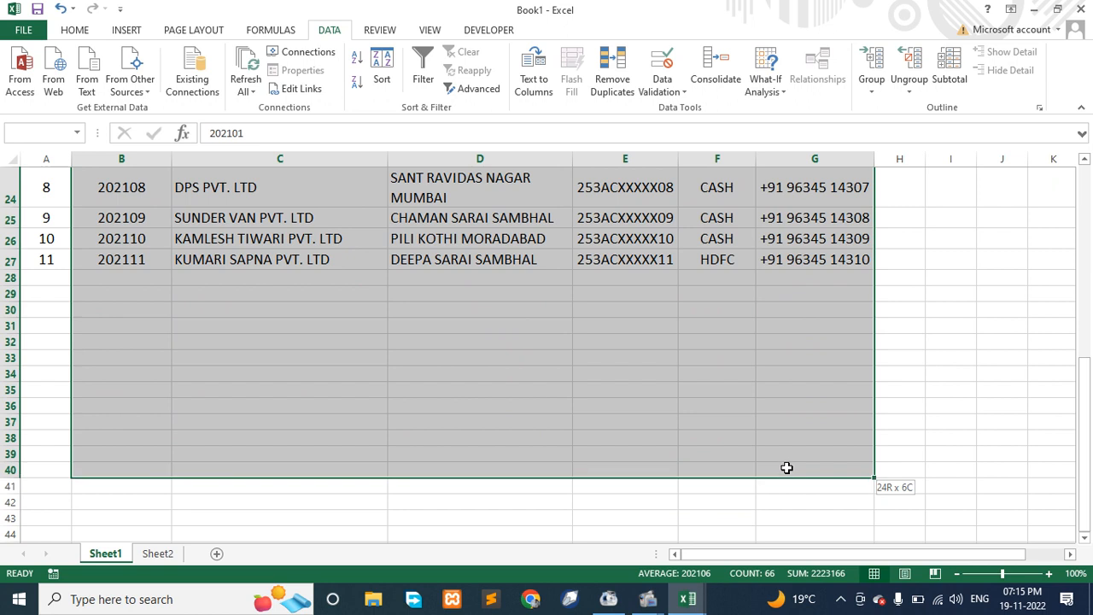
drag(786, 468, 786, 468)
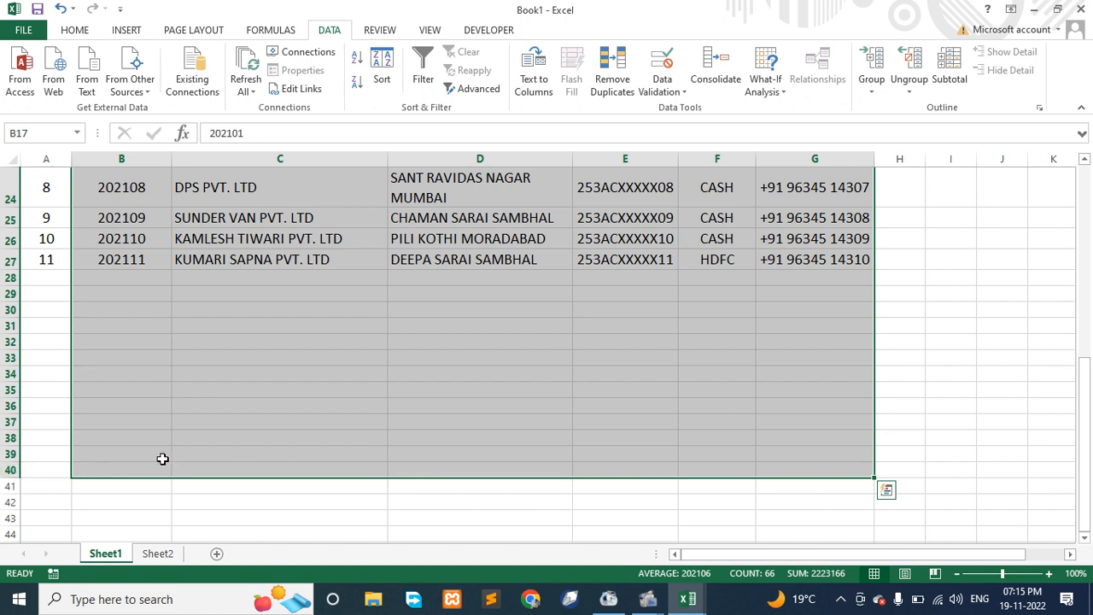
scroll(286, 391, up, 5)
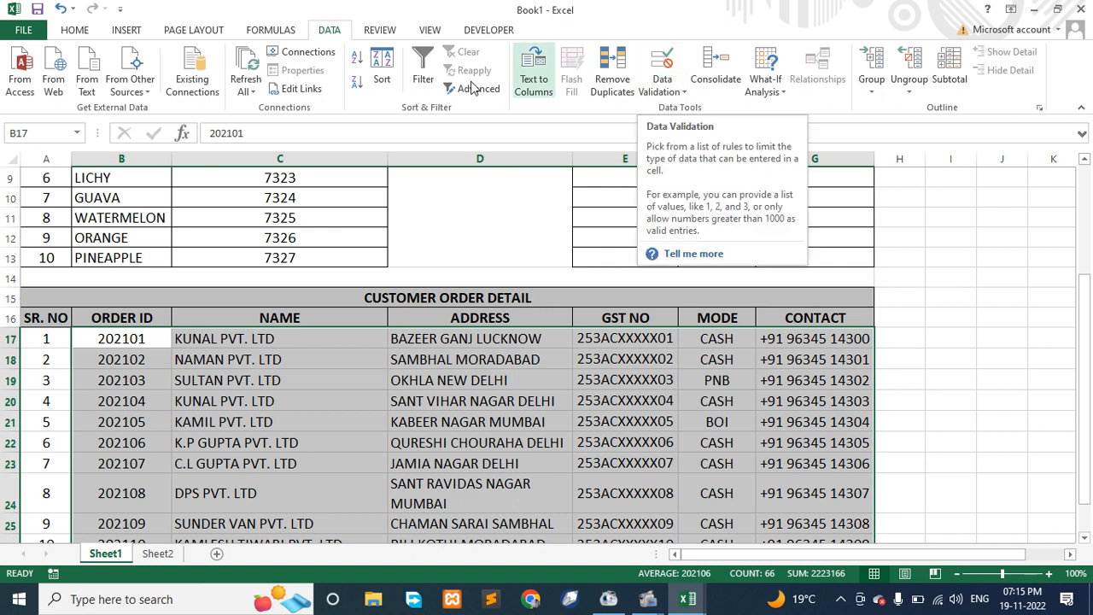
click(271, 30)
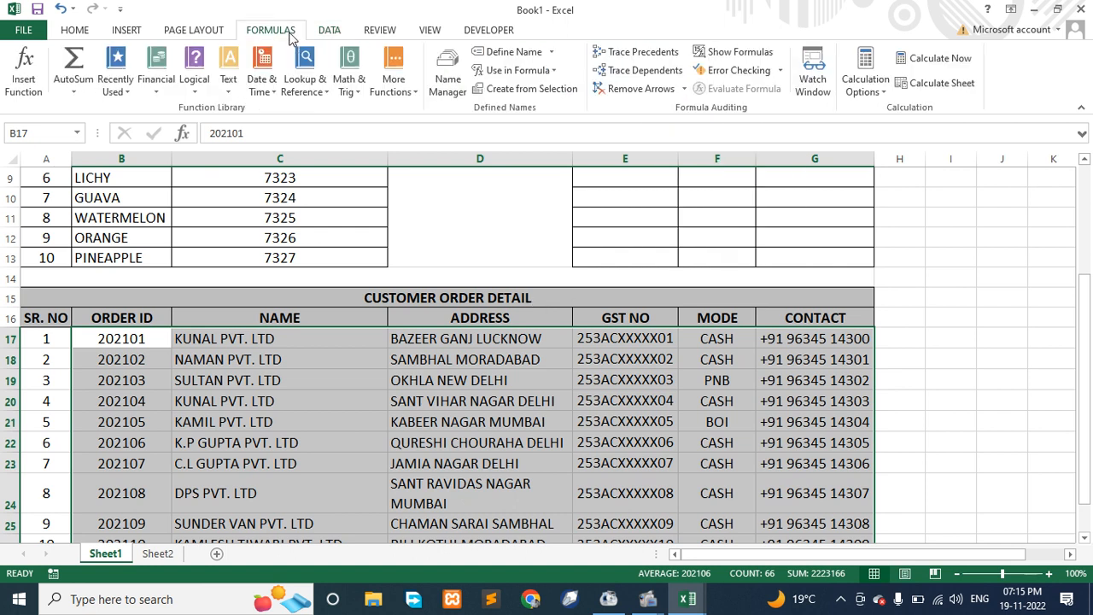
click(516, 53)
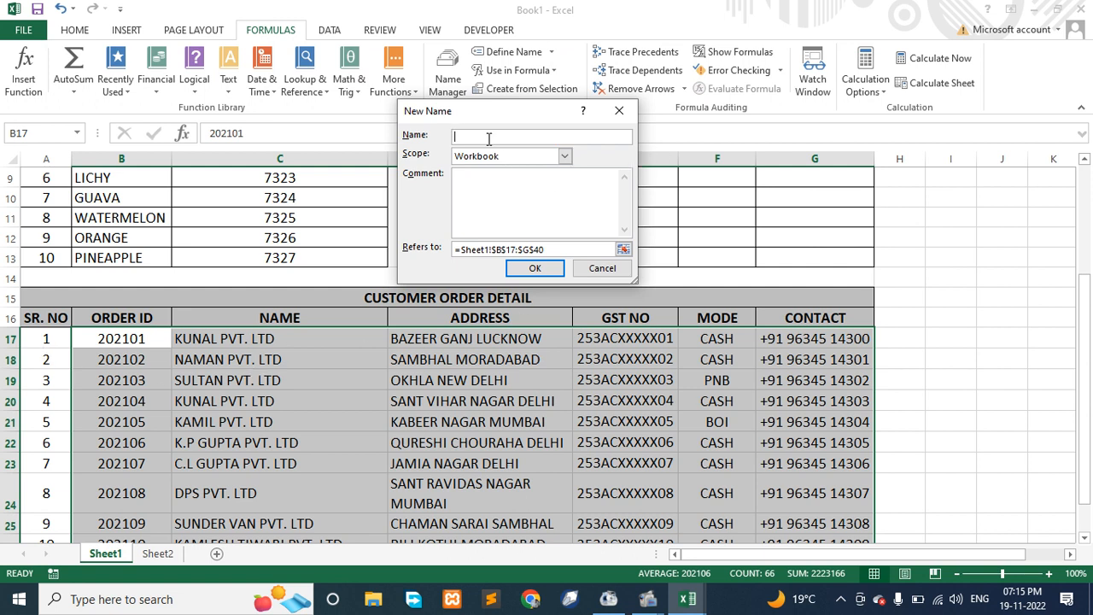
text(detail)
click(538, 268)
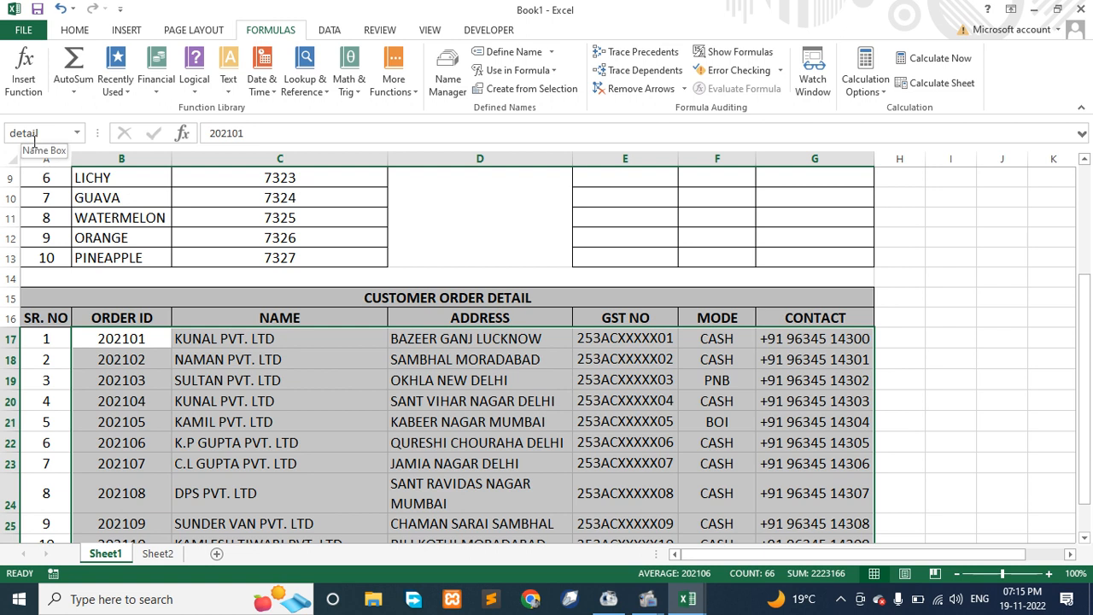
click(237, 381)
click(260, 422)
key(Down)
key(Down)
key(Down)
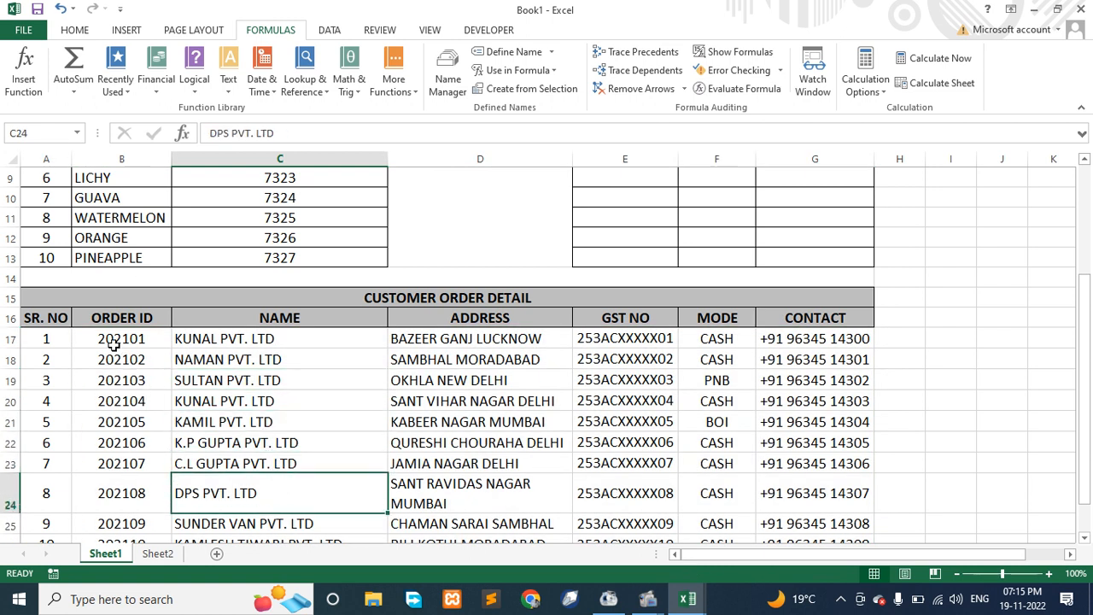
drag(115, 342, 689, 206)
scroll(689, 205, up, 8)
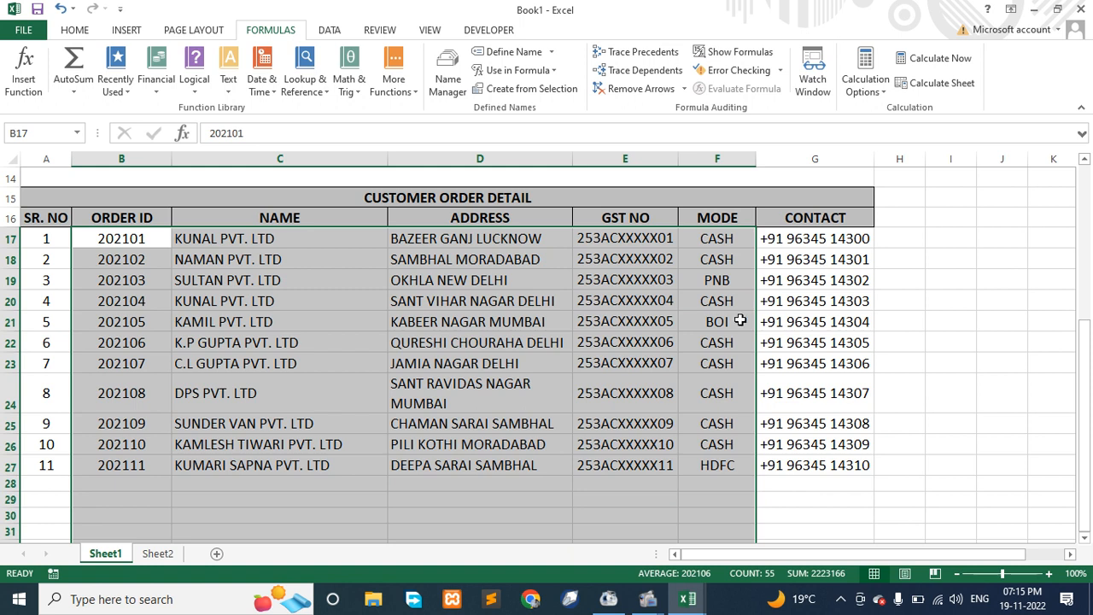
click(740, 320)
Step: Test the detail name by entering =detail in cell I19, and clear the entry
click(960, 271)
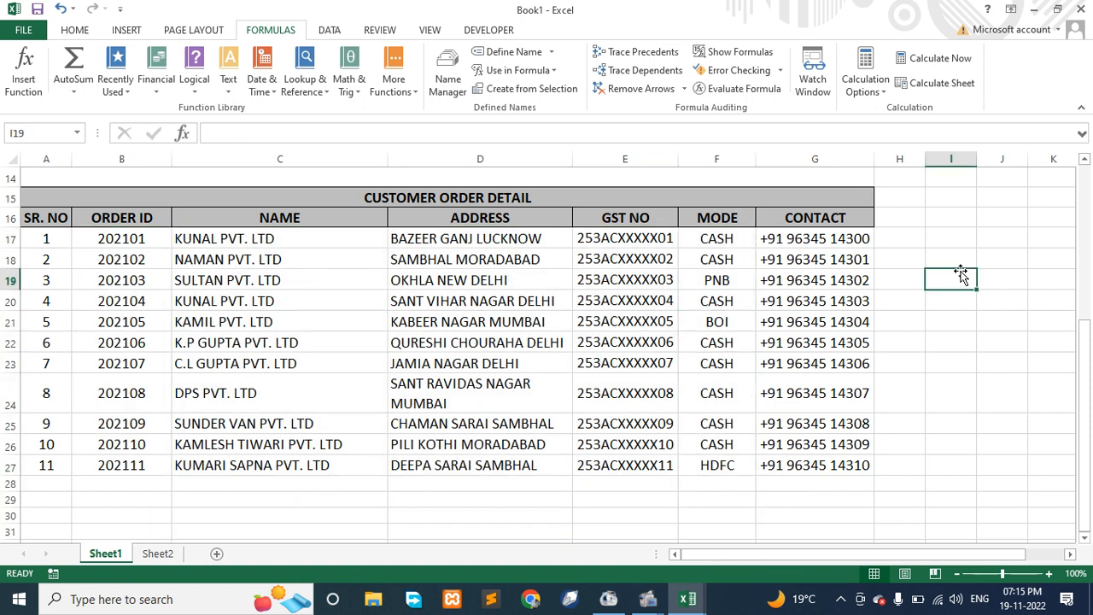
text(=deta)
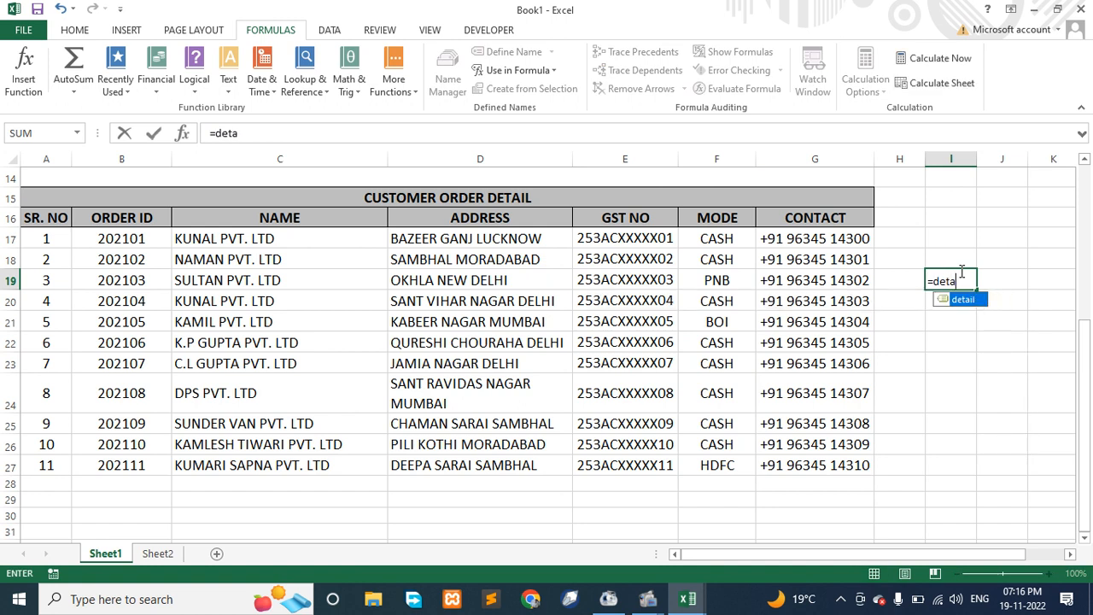
key(Tab)
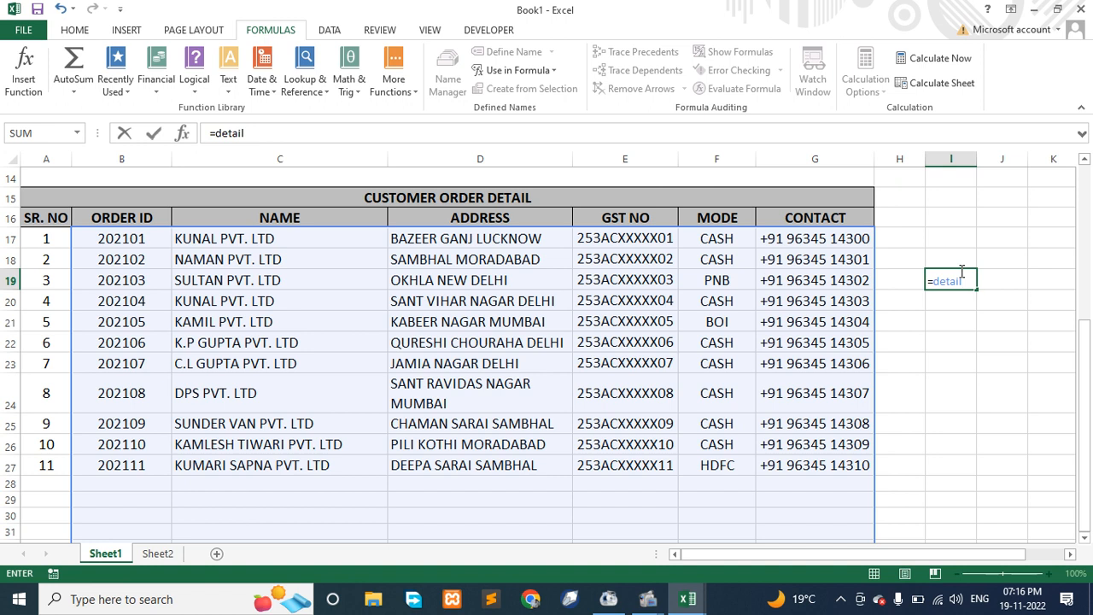
key(BackSpace)
key(BackSpace)
key(BackSpace)
key(BackSpace)
key(BackSpace)
key(BackSpace)
key(BackSpace)
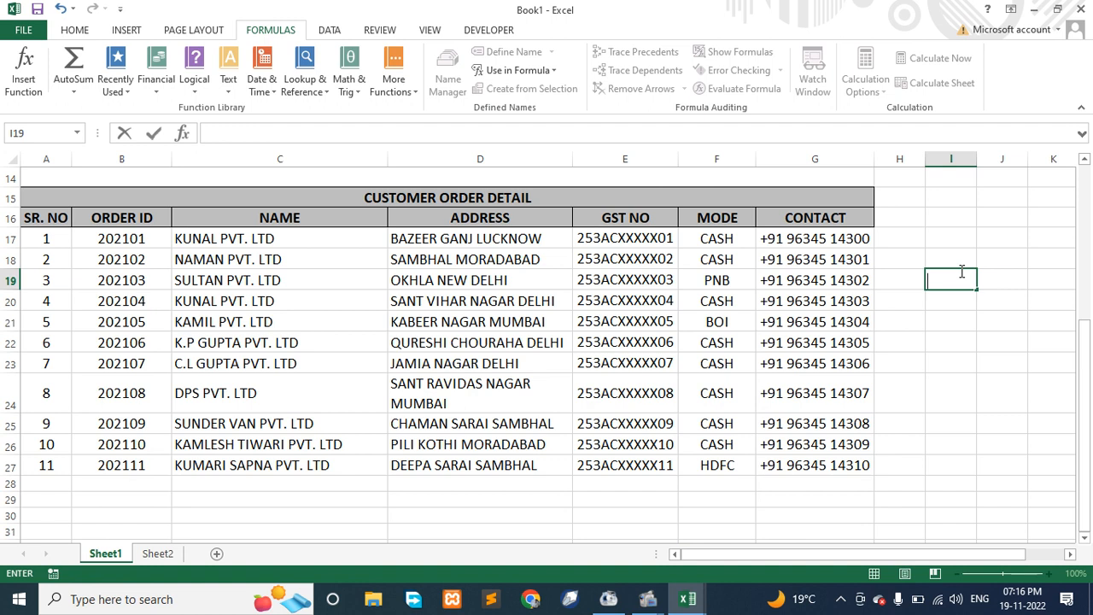
click(617, 359)
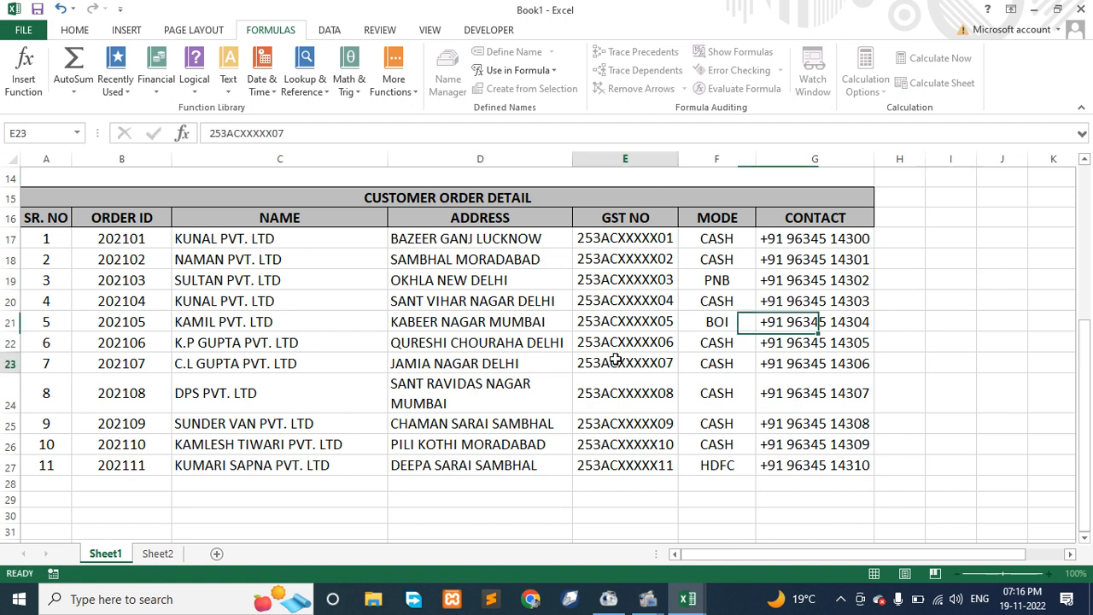
Step: Select the order ID cells B17:B40 on Sheet1 and begin defining a new name for them
click(158, 555)
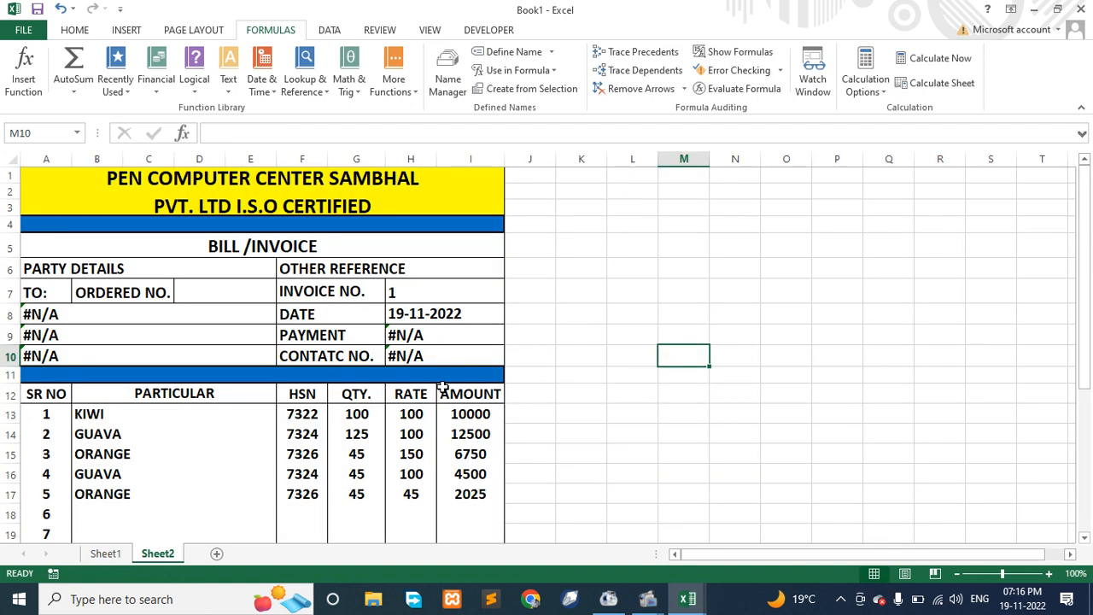
click(221, 295)
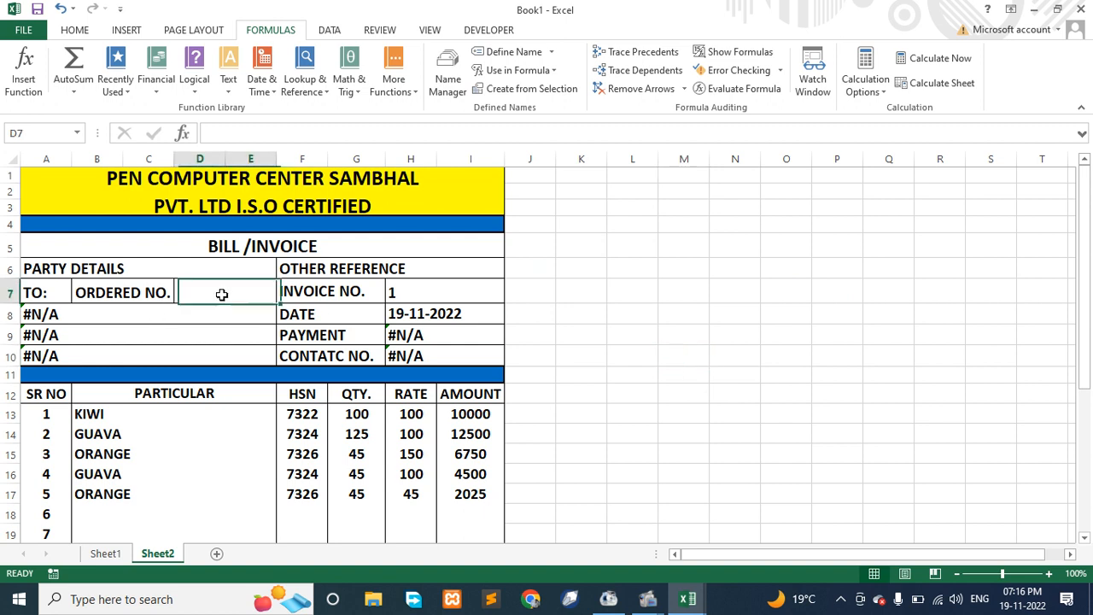
click(106, 553)
drag(126, 239, 127, 527)
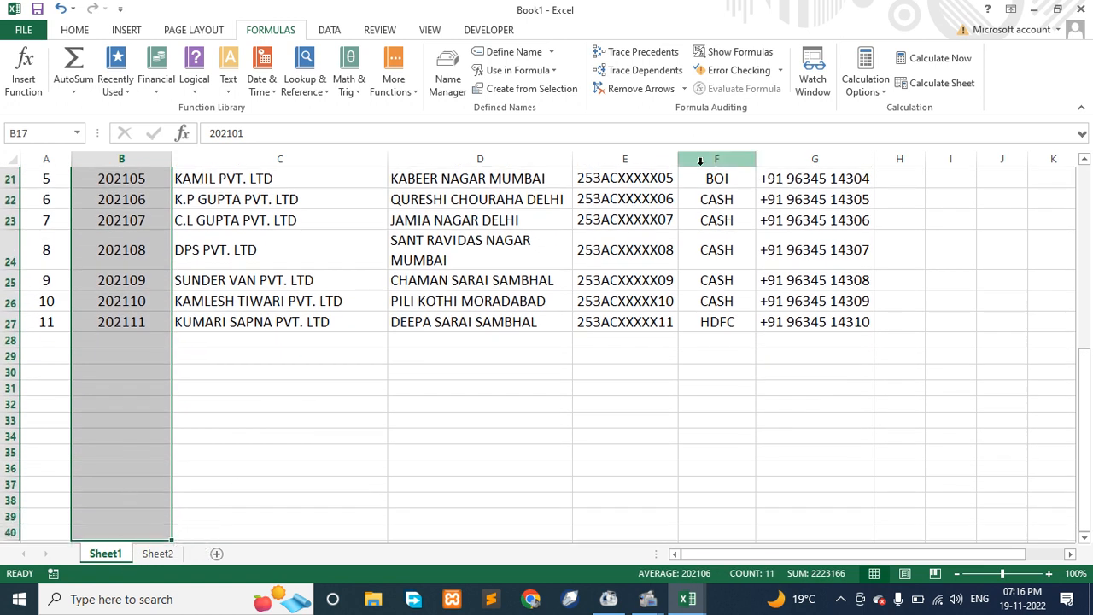
click(520, 52)
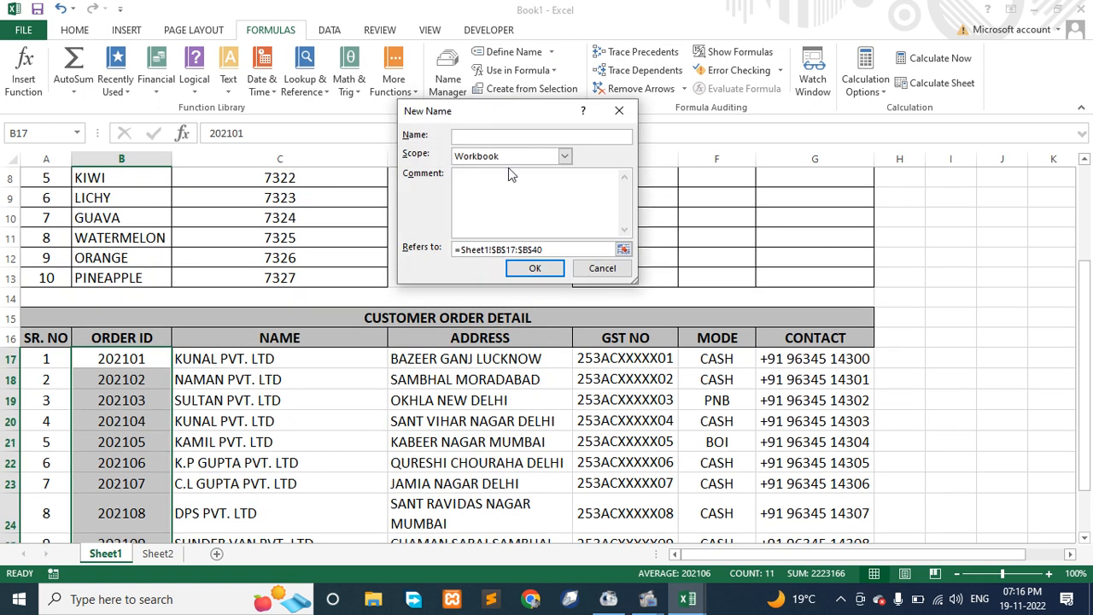
Step: Try to define the order ID range under the name order_id
text(order)
text(num)
key(BackSpace)
key(BackSpace)
key(BackSpace)
text(_id)
click(534, 270)
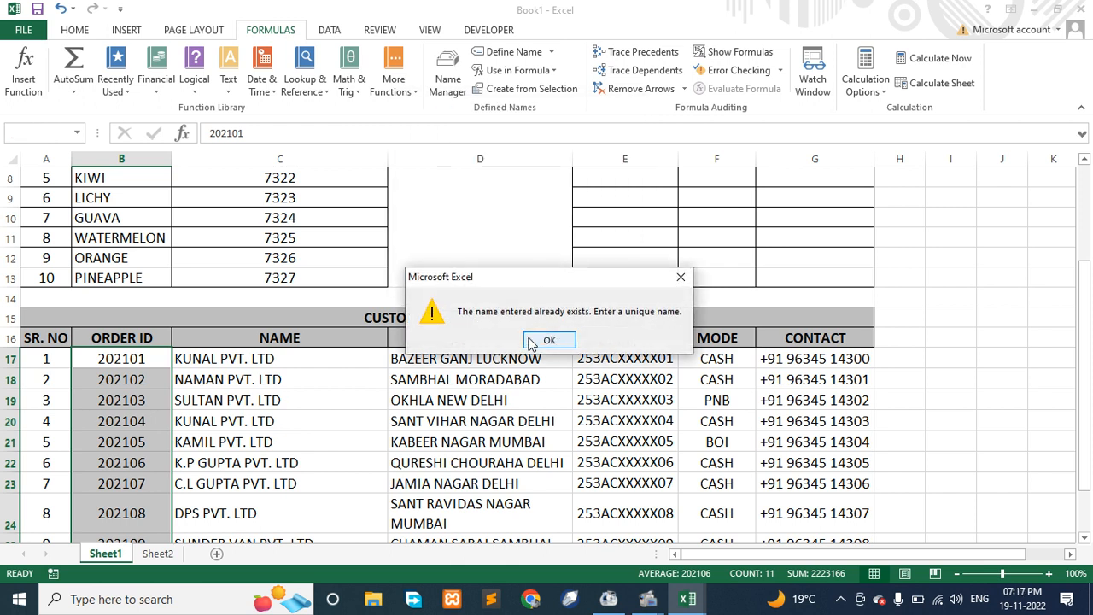
click(547, 340)
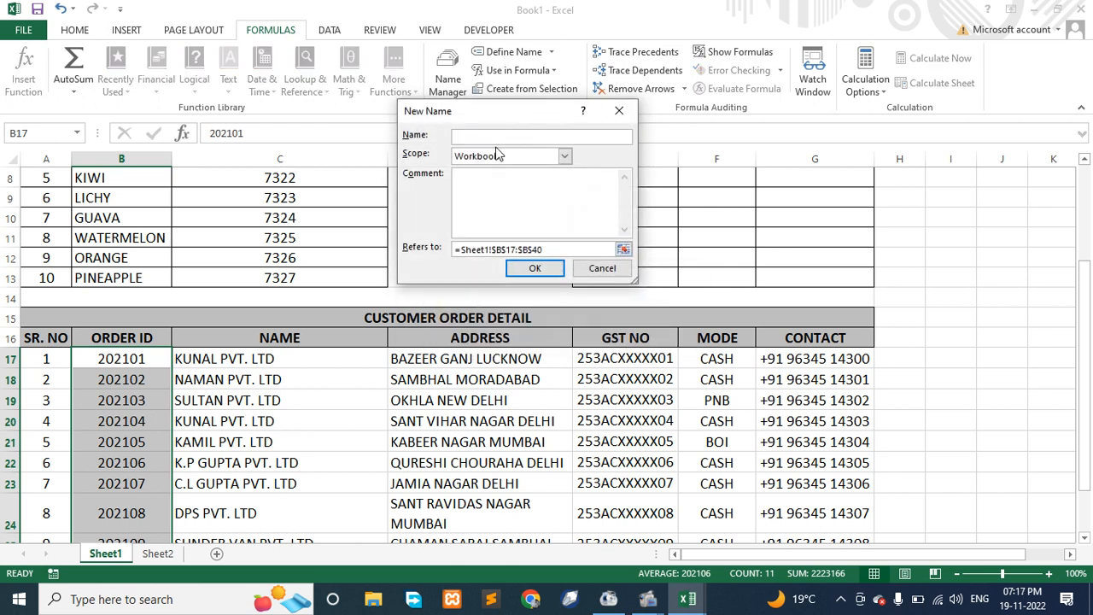
Step: Define the order ID range B17:B40 under the name ordernum and check the cells it covers
text(ordernum)
click(539, 268)
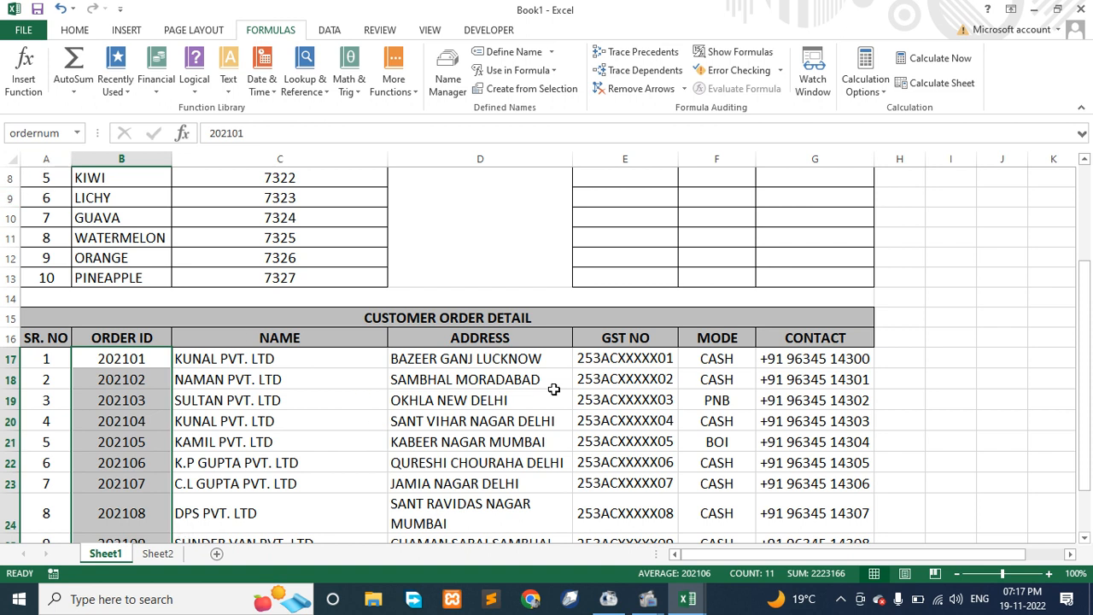
scroll(543, 390, down, 5)
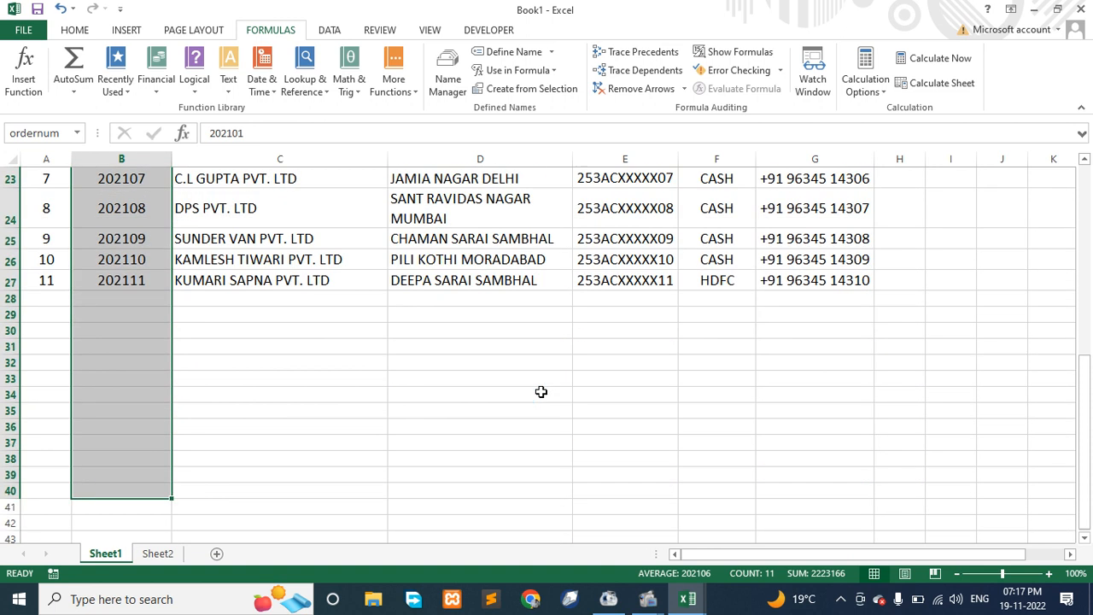
scroll(143, 360, up, 3)
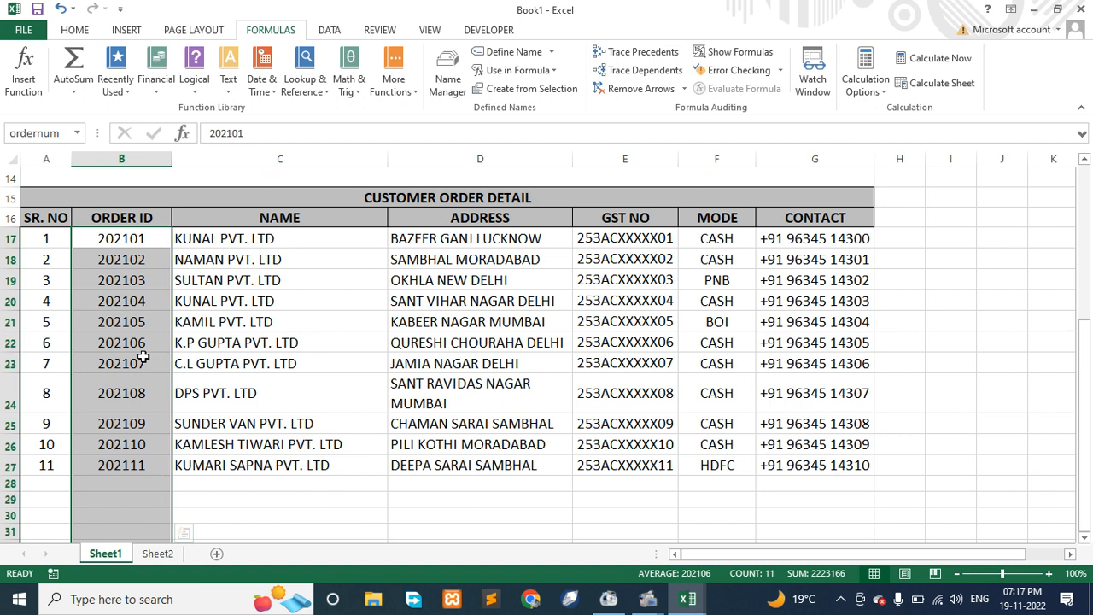
Step: Examine the customer order table on Sheet1 column by column, from SR. NO in column A through CONTACT in column G
click(118, 157)
click(46, 154)
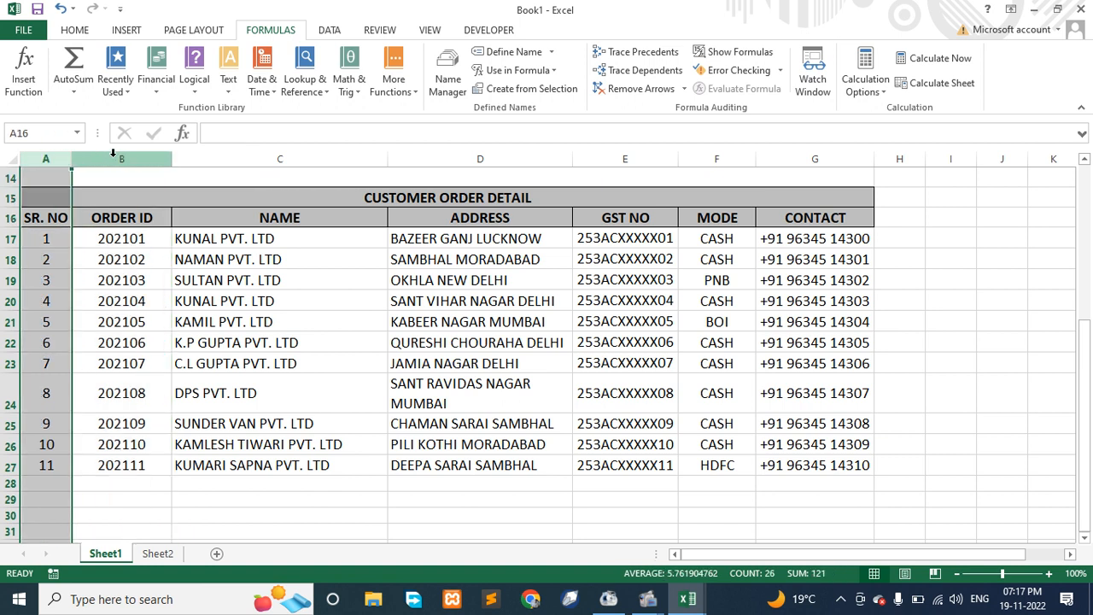
click(114, 154)
click(254, 152)
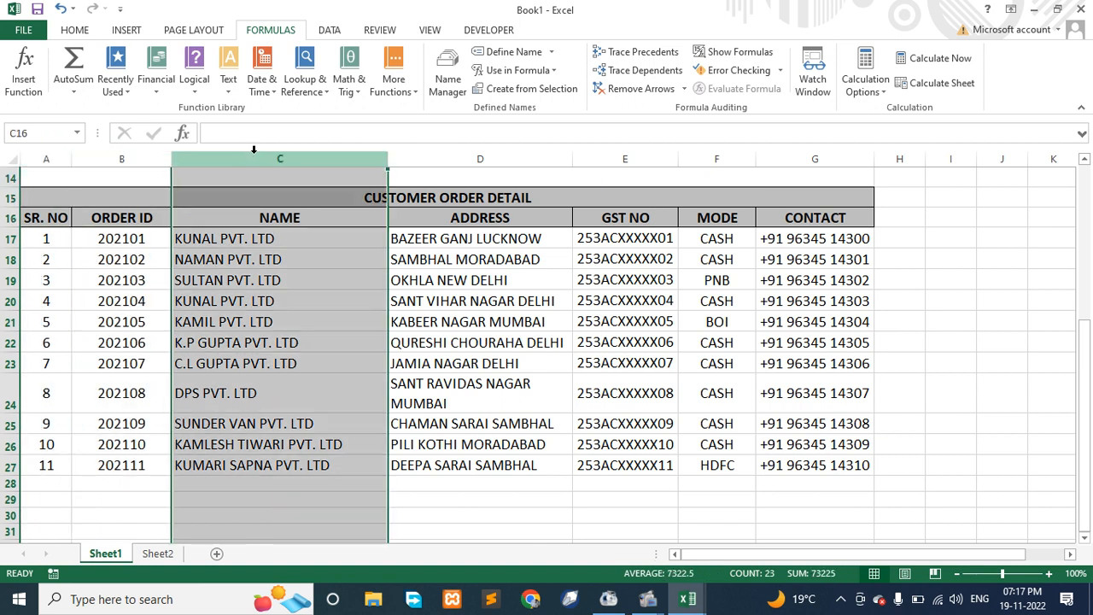
click(570, 151)
click(631, 153)
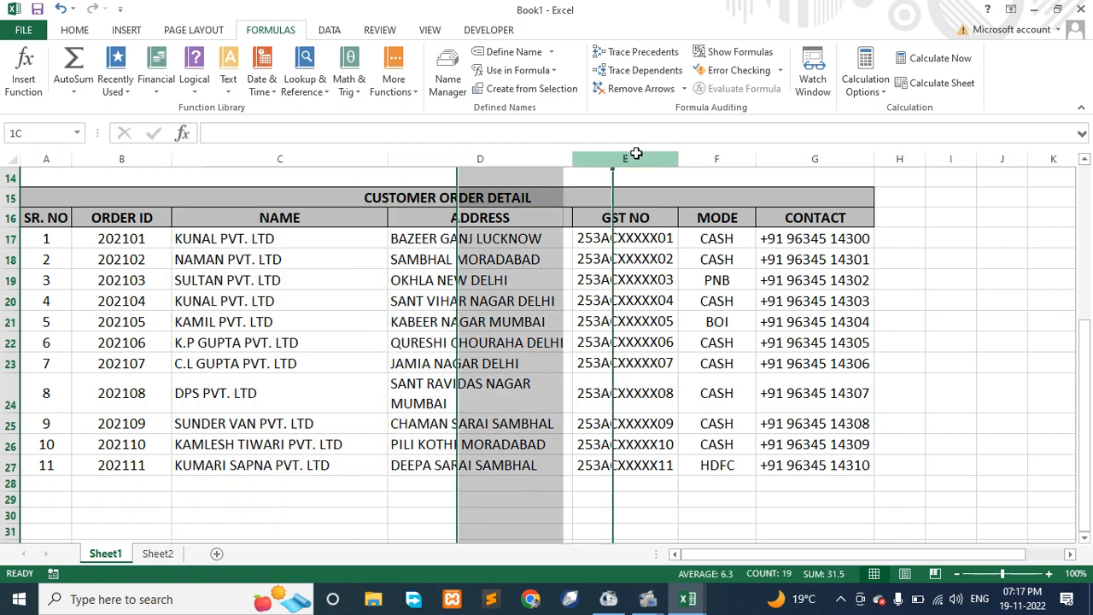
click(711, 152)
click(816, 152)
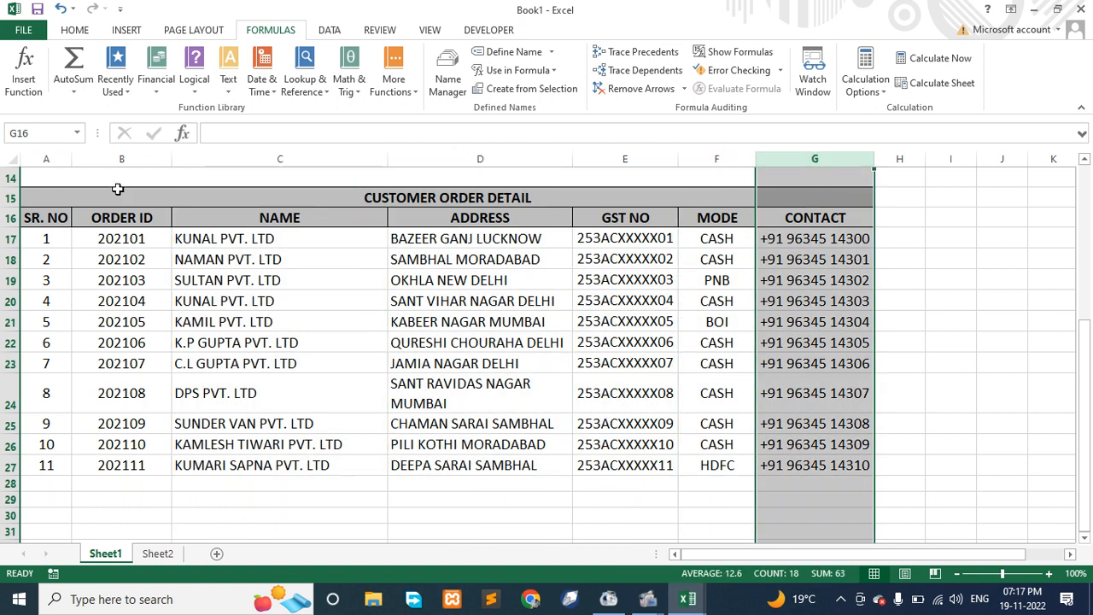
click(56, 156)
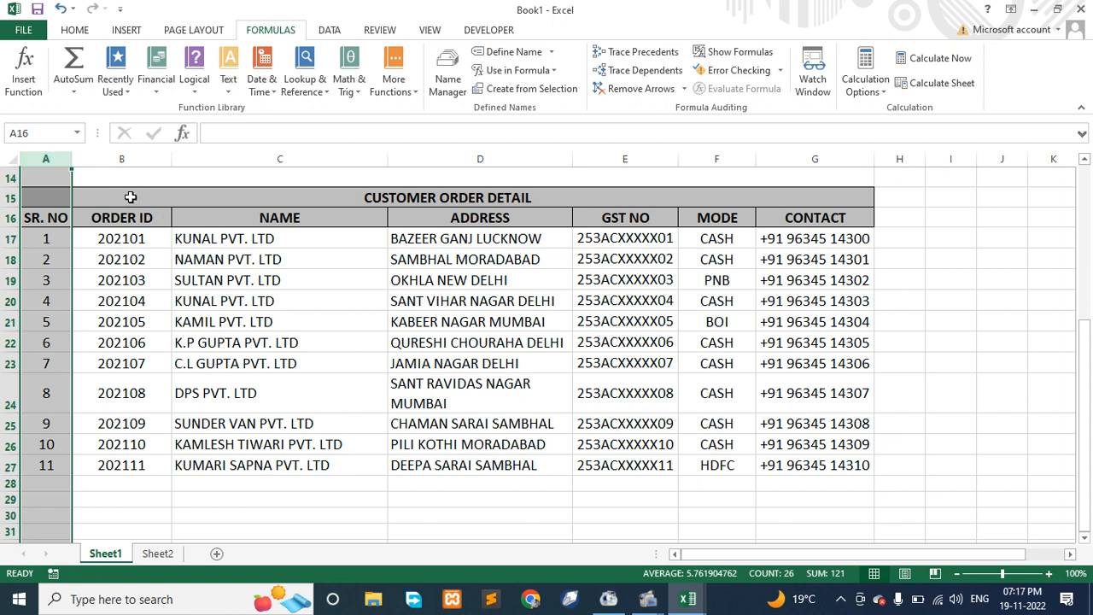
click(125, 158)
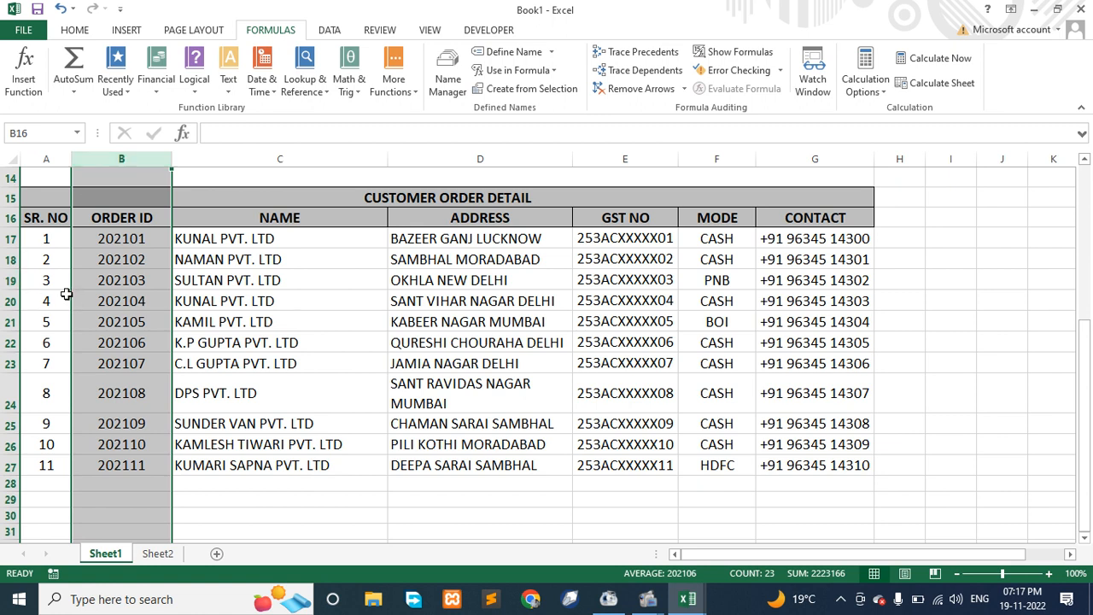
click(245, 158)
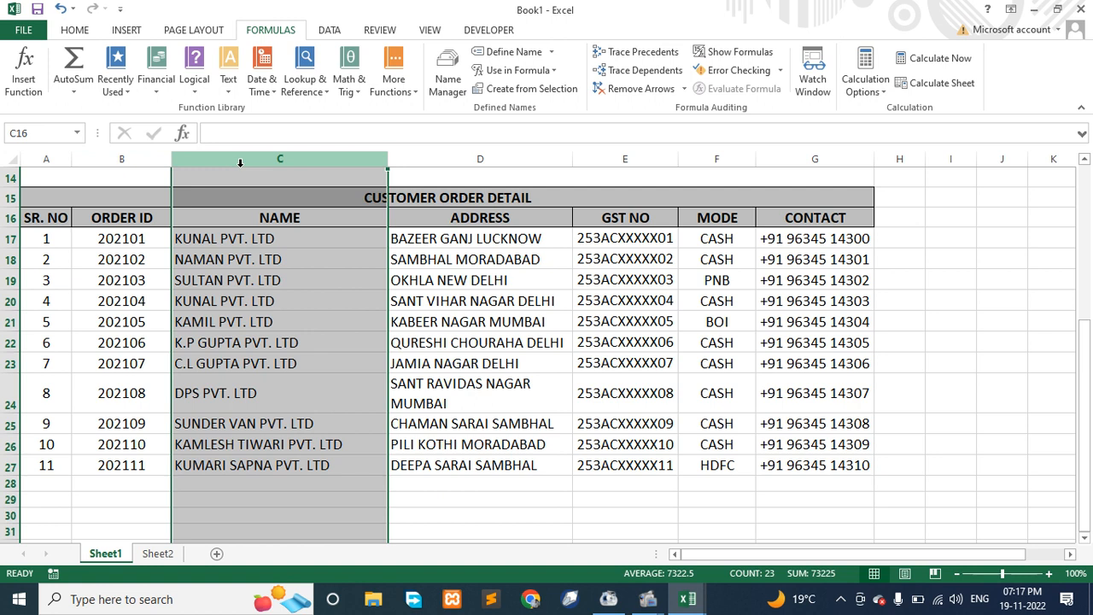
click(459, 152)
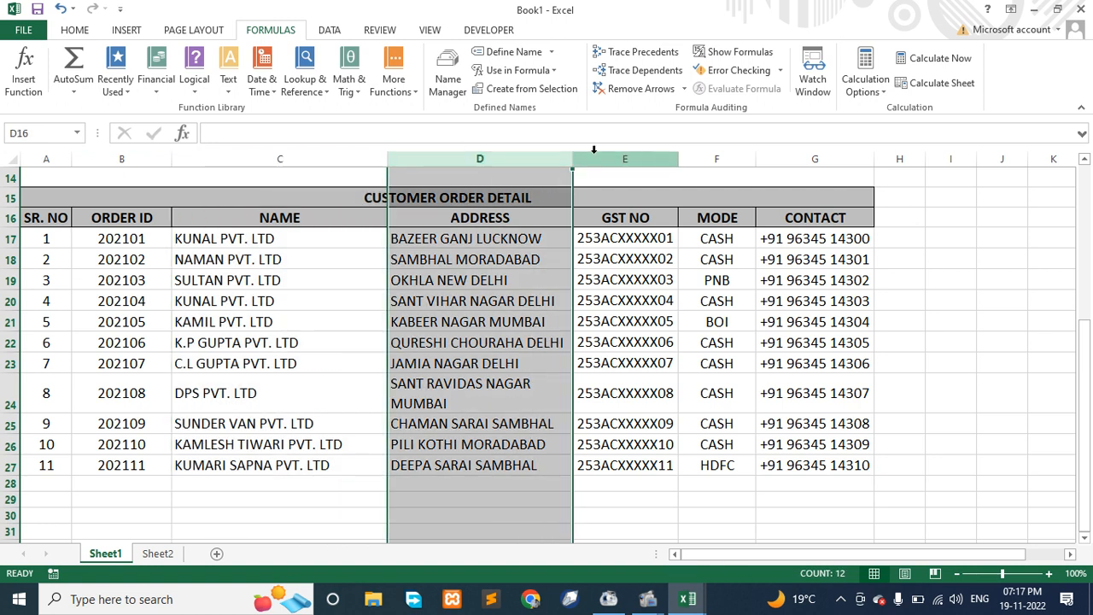
click(598, 151)
click(710, 151)
click(794, 151)
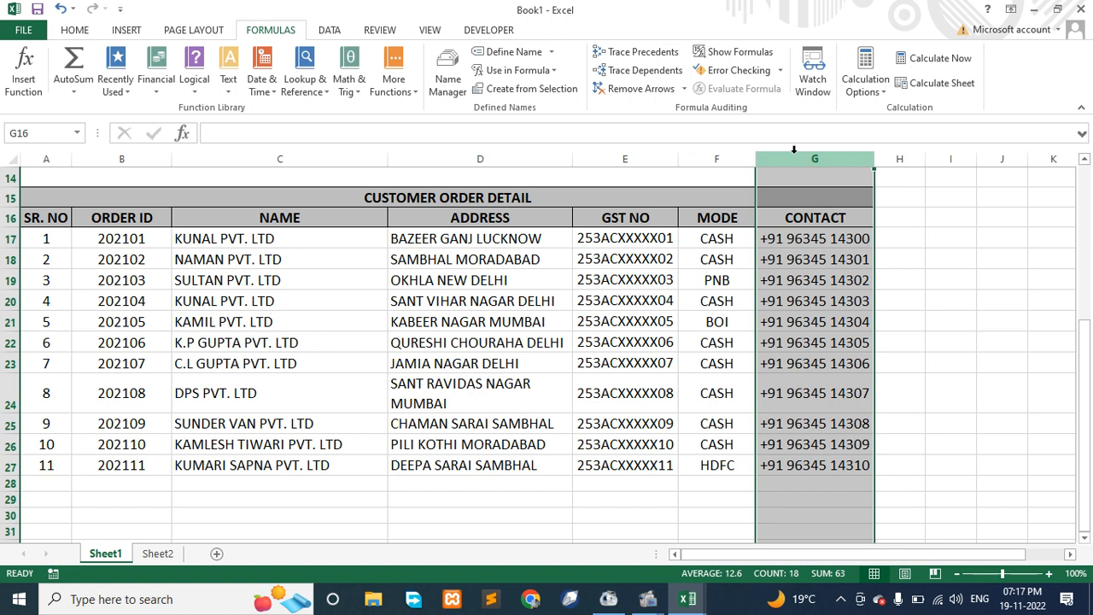
click(341, 504)
Step: Add list data validation to the ordered number cell D7 on Sheet2, using =ordernum as the source
click(158, 555)
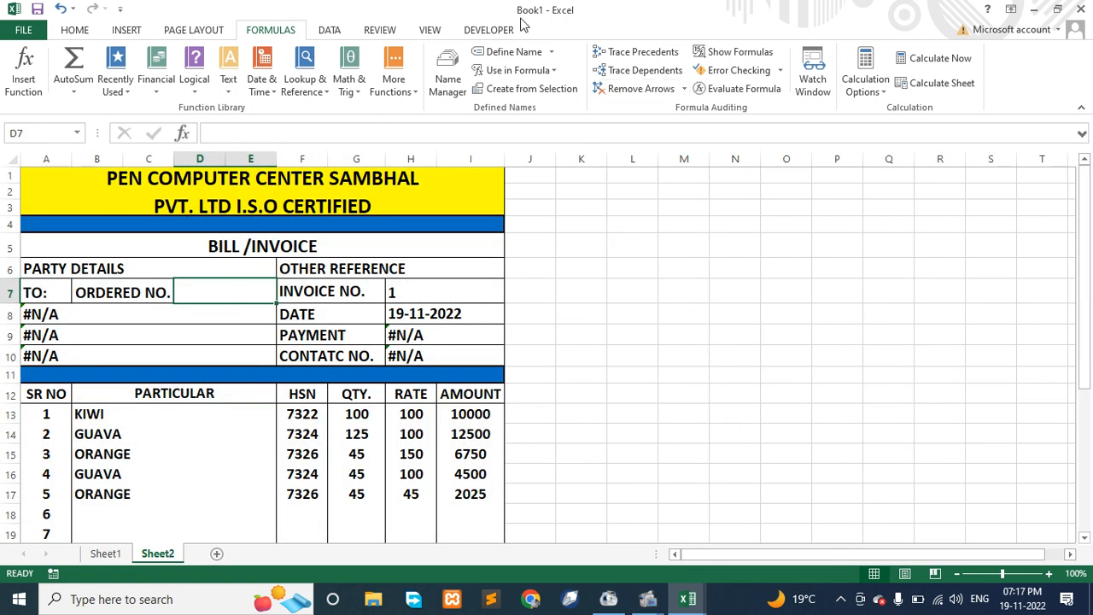
click(329, 30)
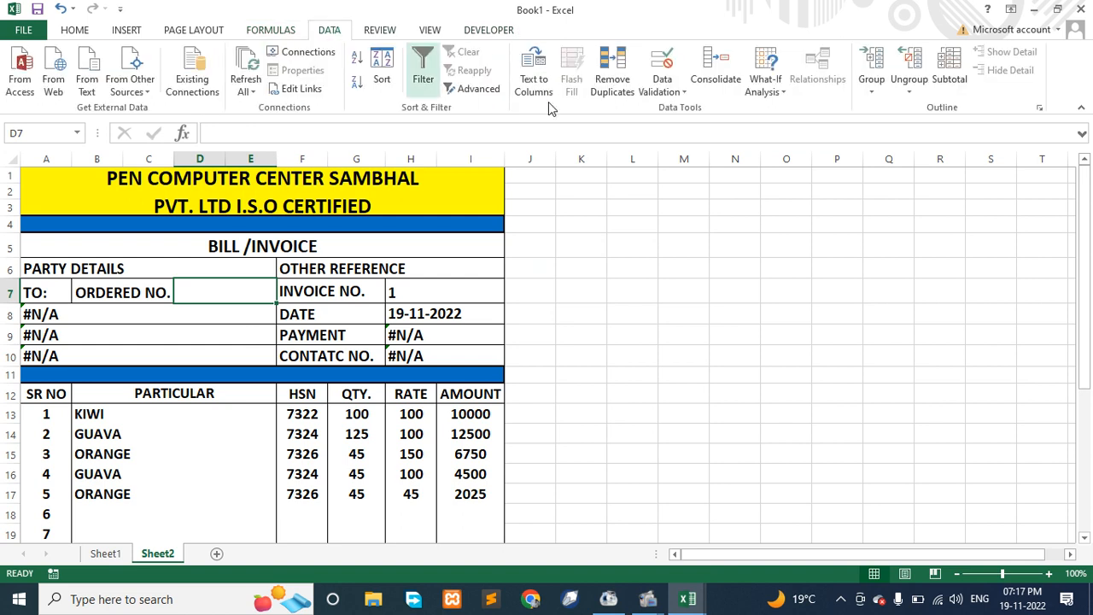
click(682, 92)
click(690, 109)
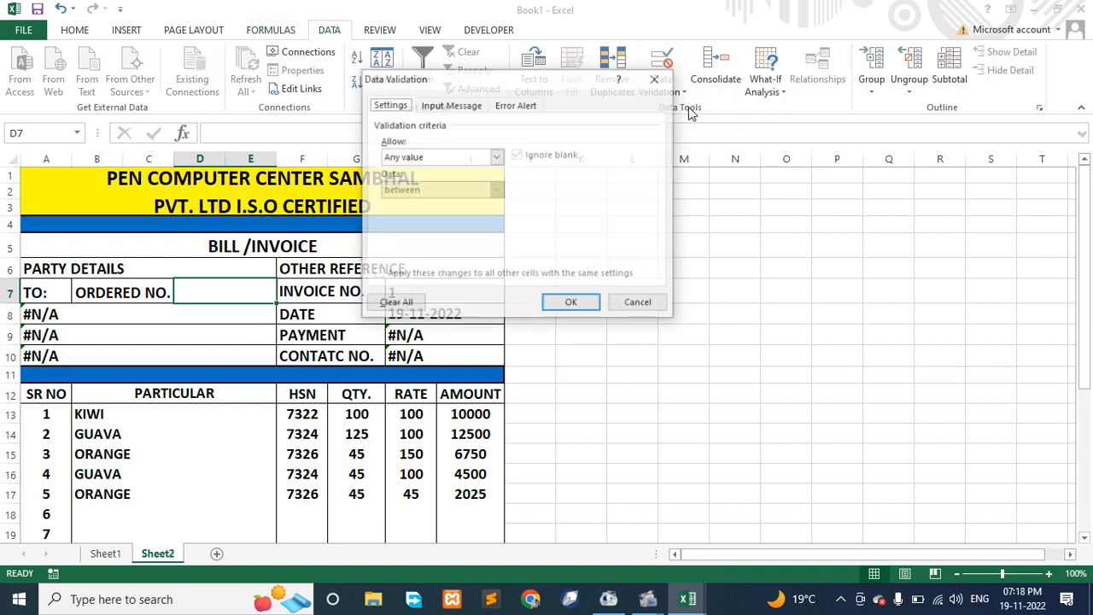
click(444, 162)
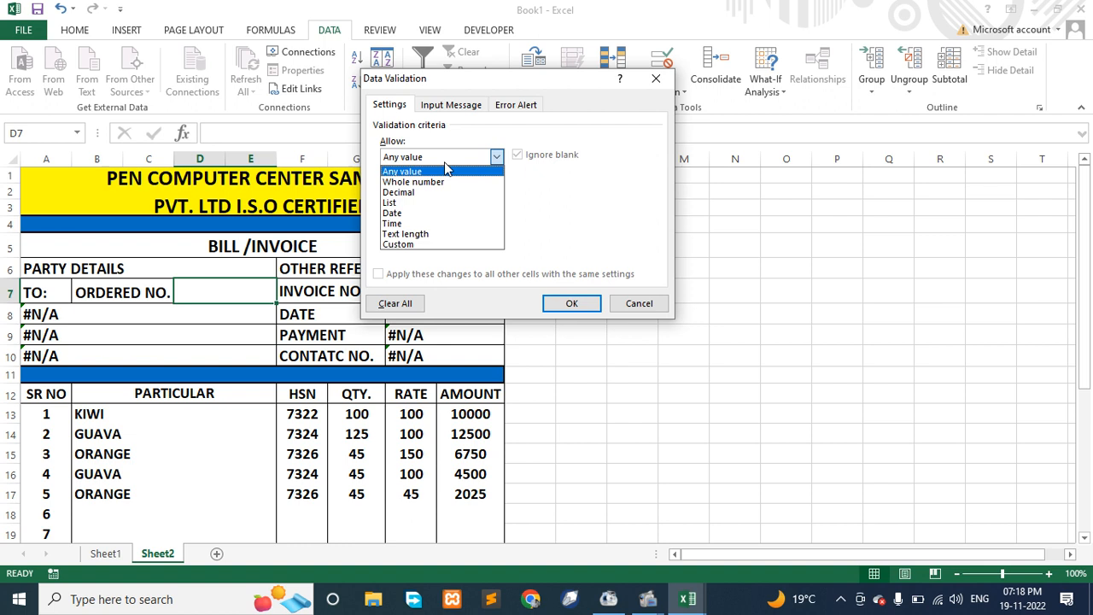
click(436, 203)
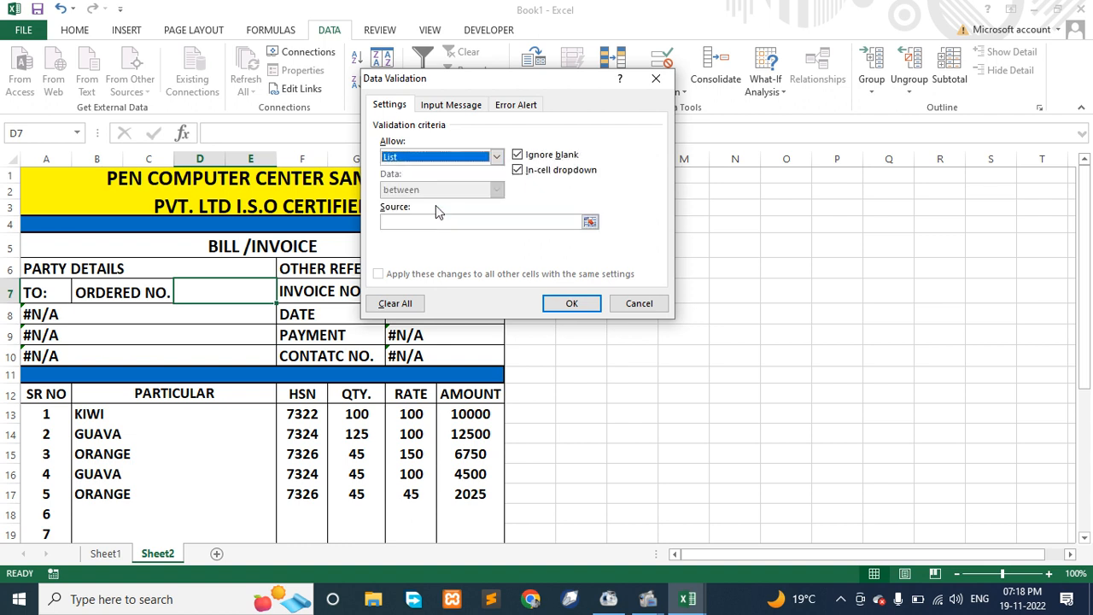
click(410, 225)
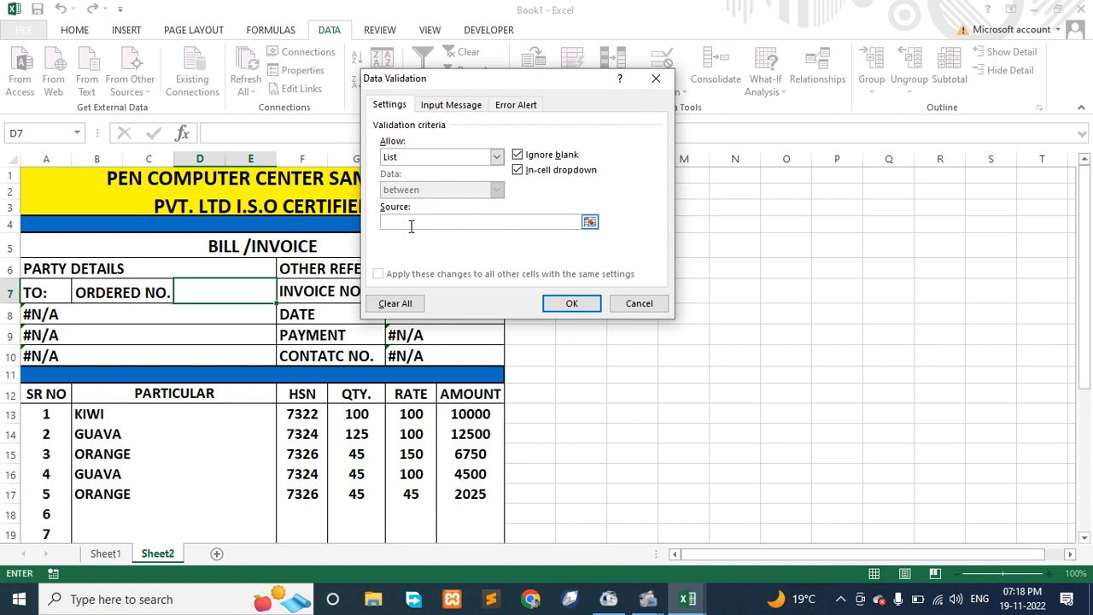
text(=ordernum)
click(570, 303)
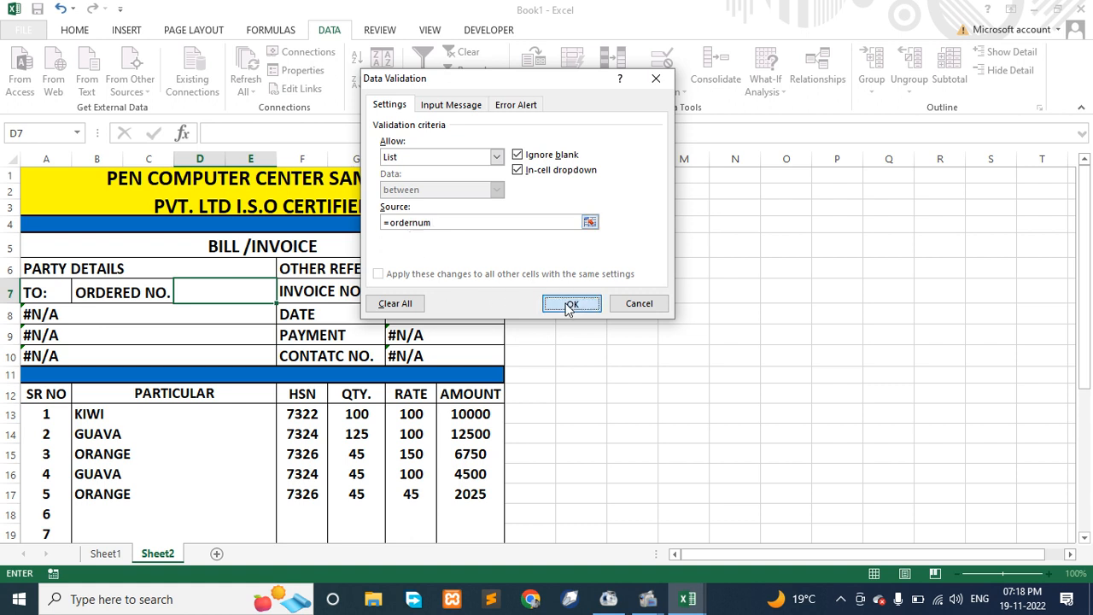
Step: Test the dropdown in cell D7 by choosing the third order number and then the first one
click(283, 296)
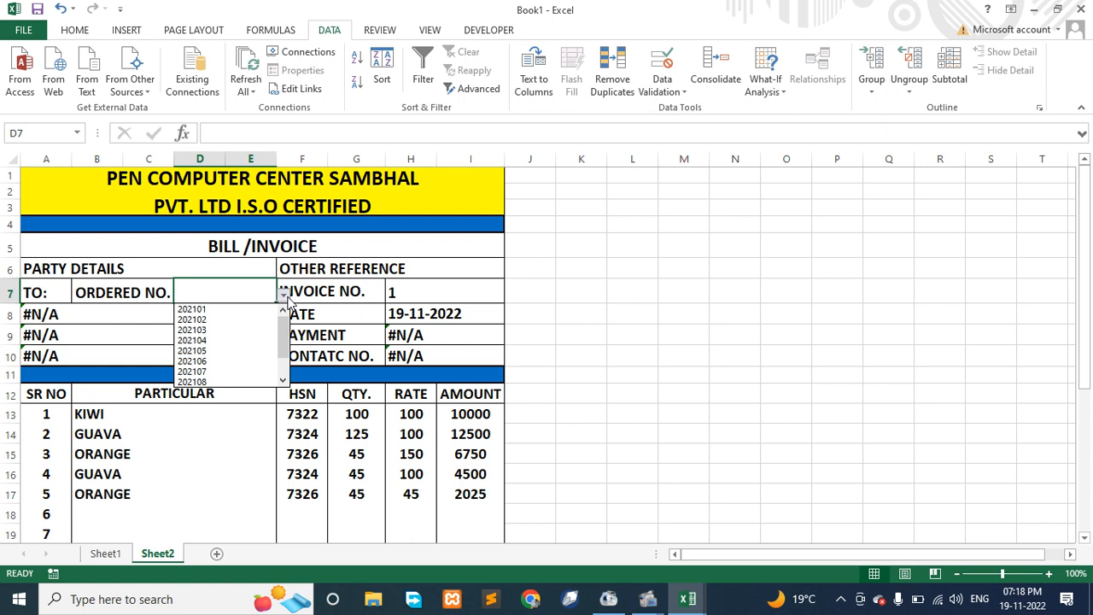
click(214, 330)
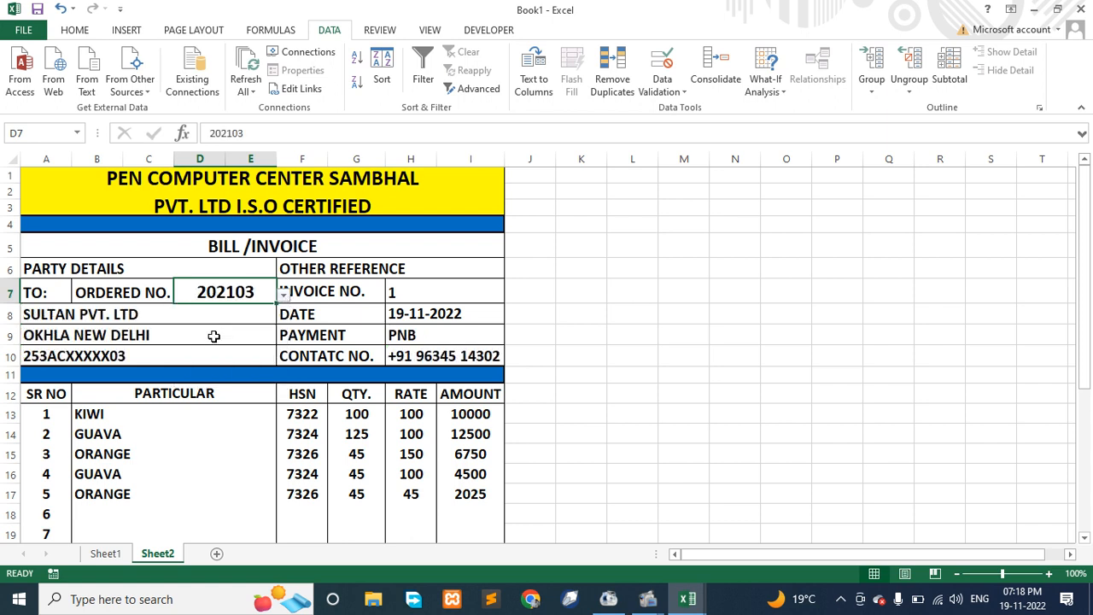
click(283, 296)
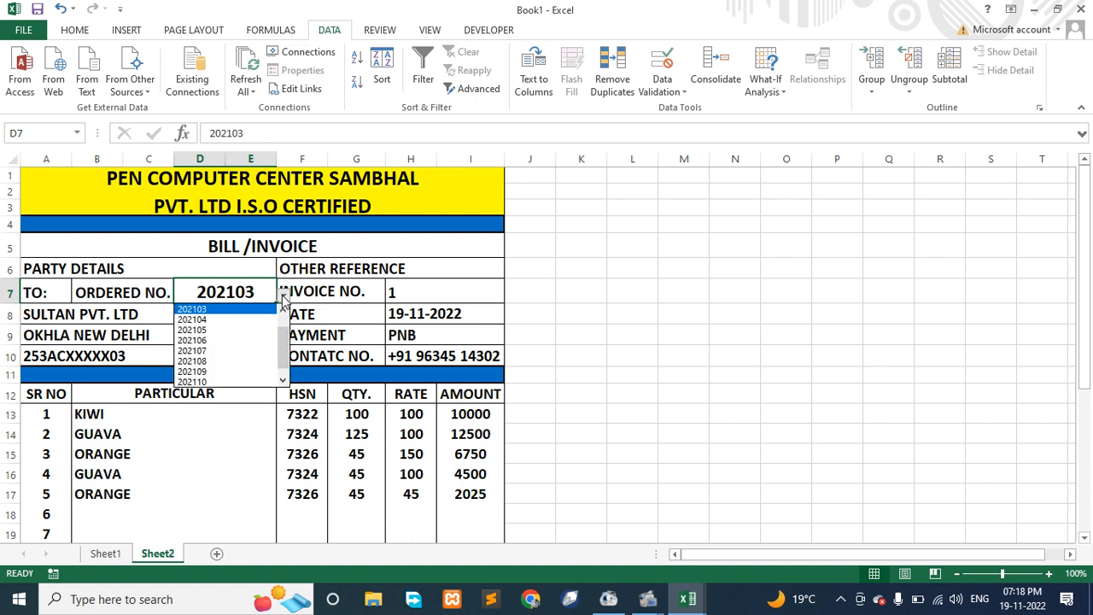
drag(283, 333, 284, 317)
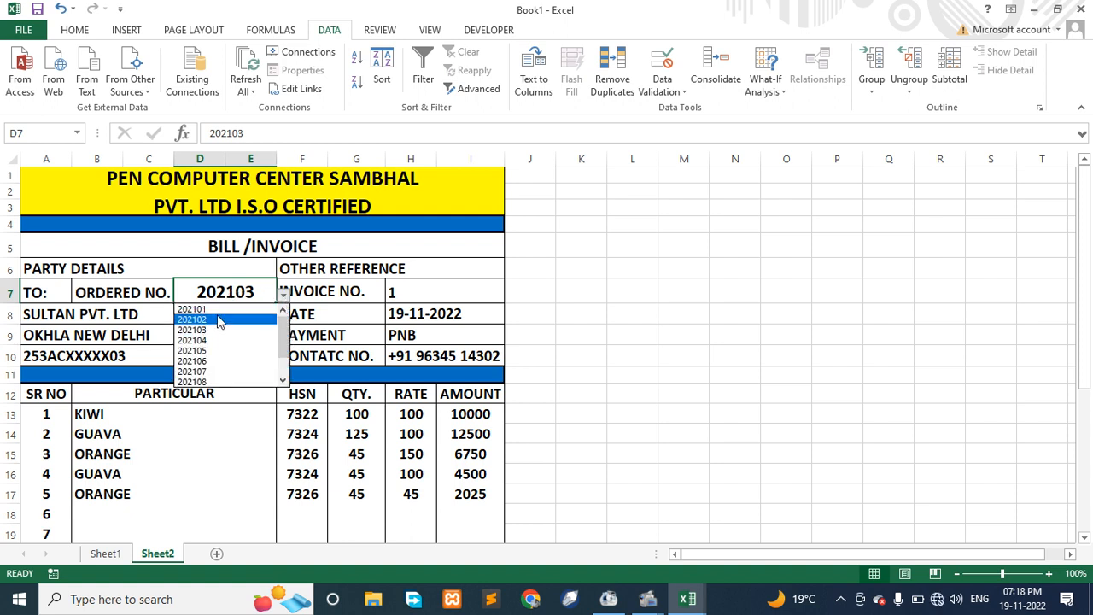
click(218, 309)
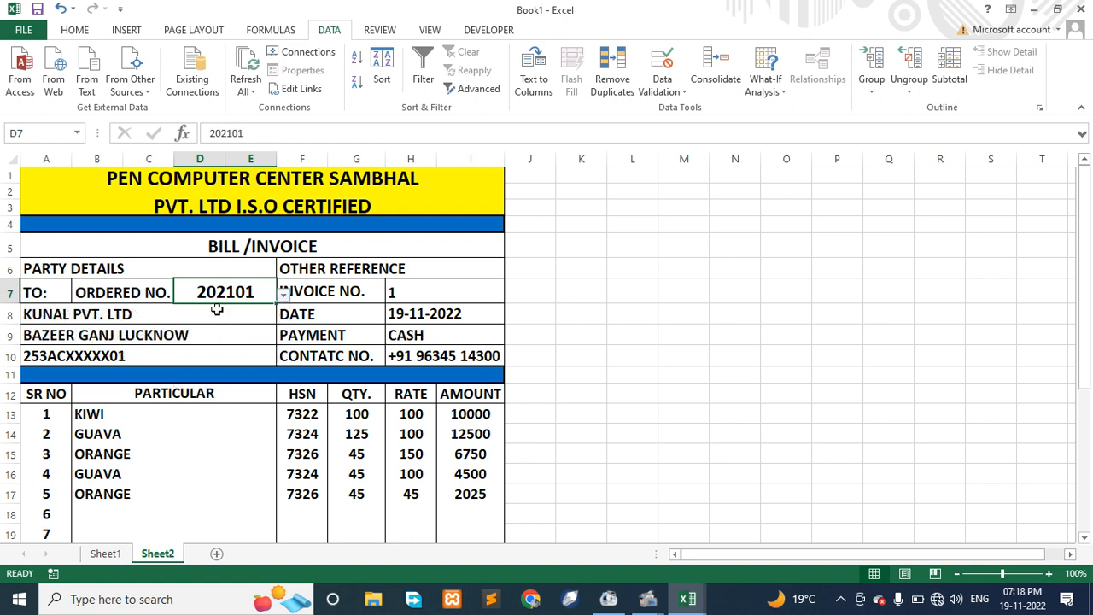
Step: Test the party detail lookups by choosing the last order number and then the second one in cell D7
click(284, 296)
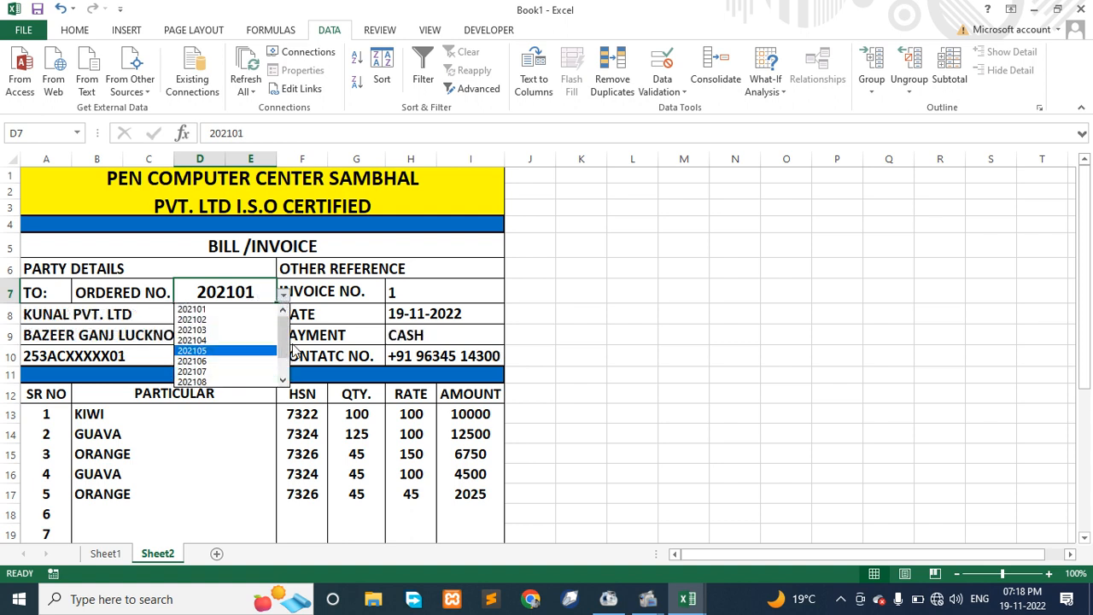
click(276, 356)
click(284, 297)
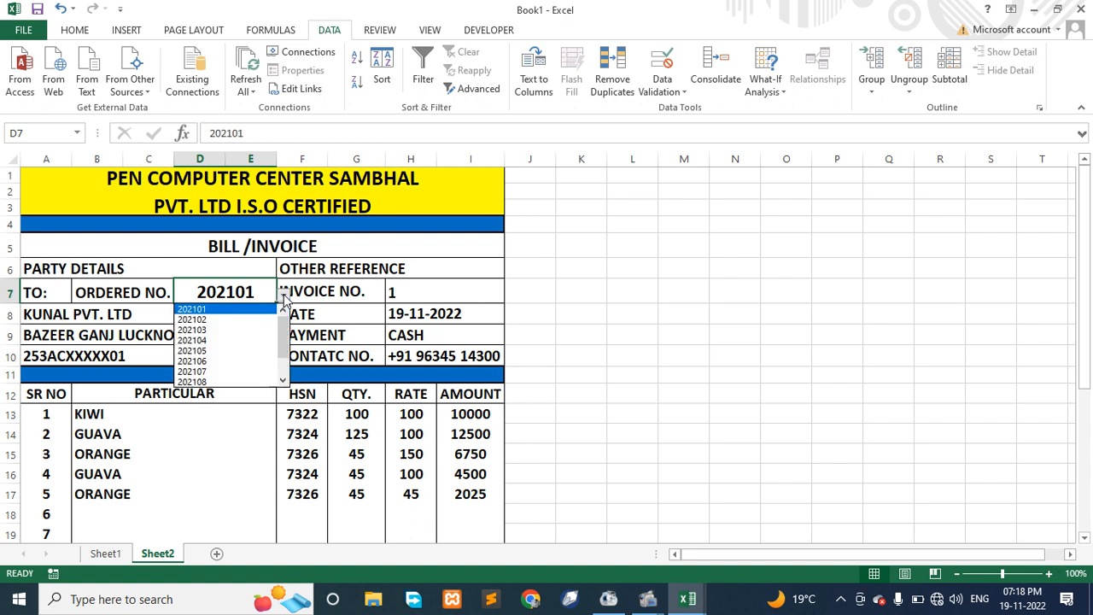
drag(285, 341, 284, 369)
click(234, 381)
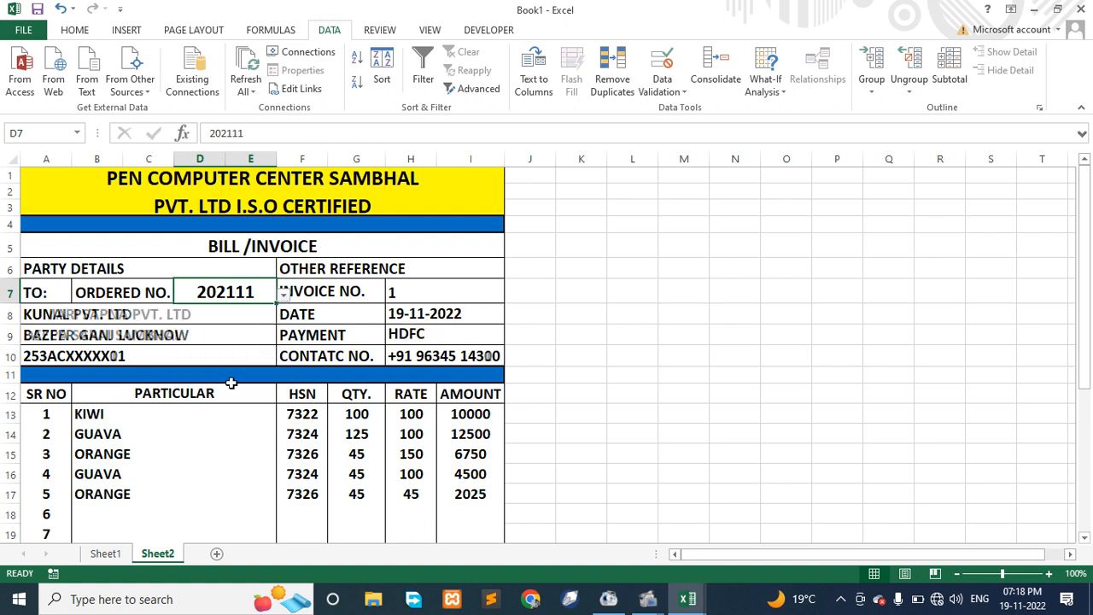
click(283, 295)
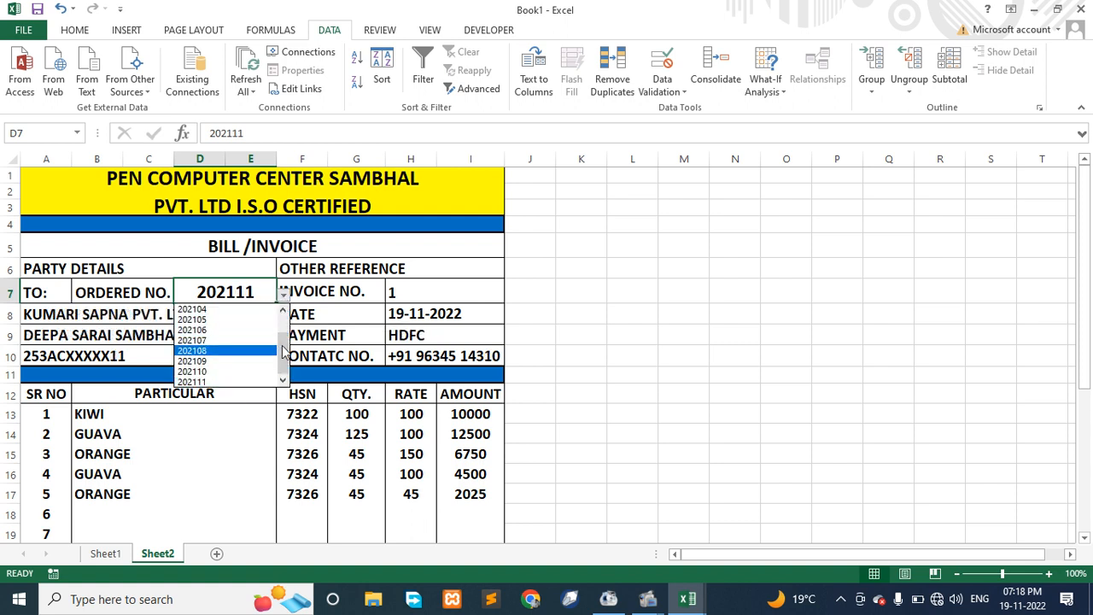
drag(284, 345, 284, 322)
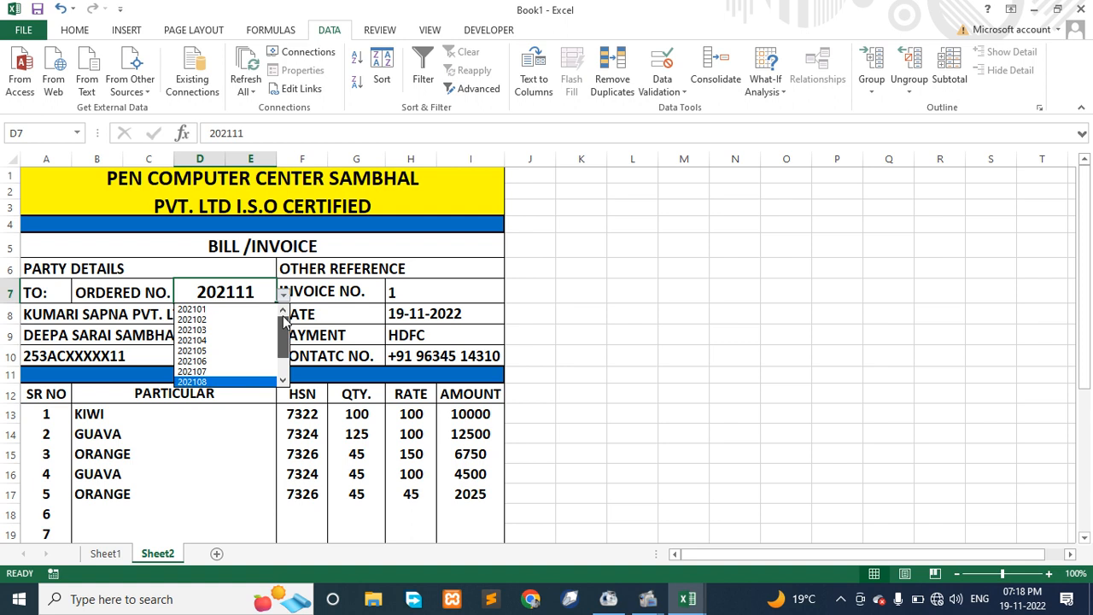
click(227, 321)
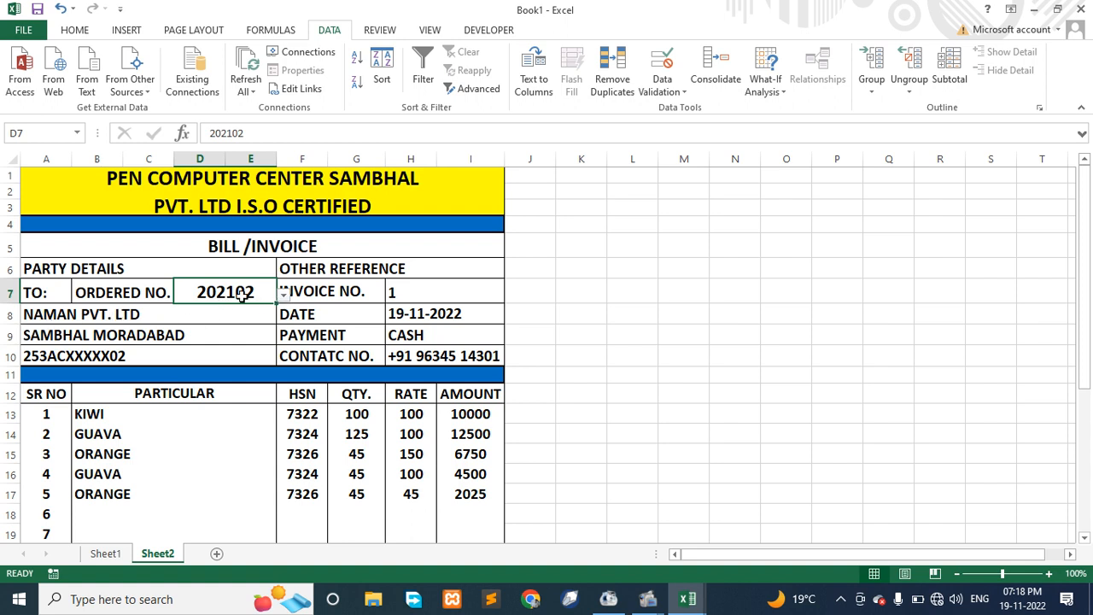
Step: Clear the ordered number in cell D7 and choose the first order number from its dropdown list
key(Delete)
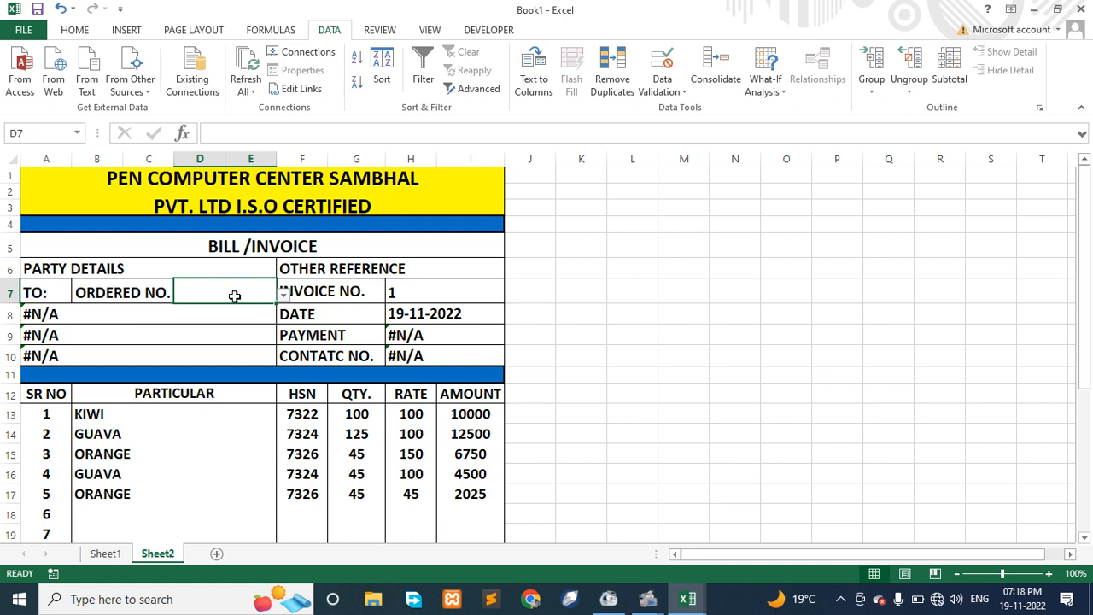
click(284, 294)
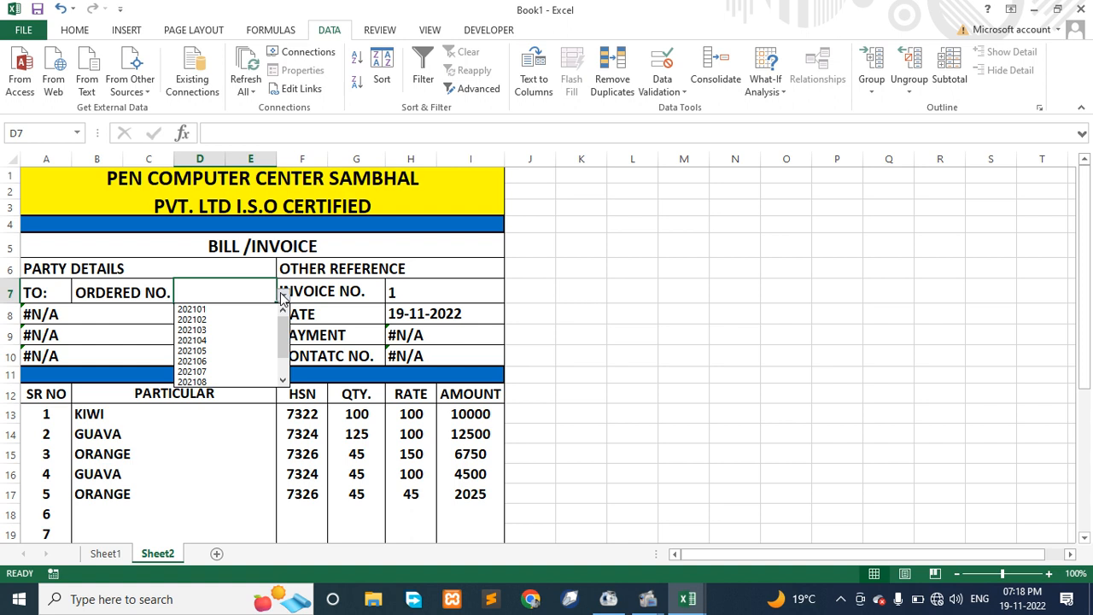
click(216, 319)
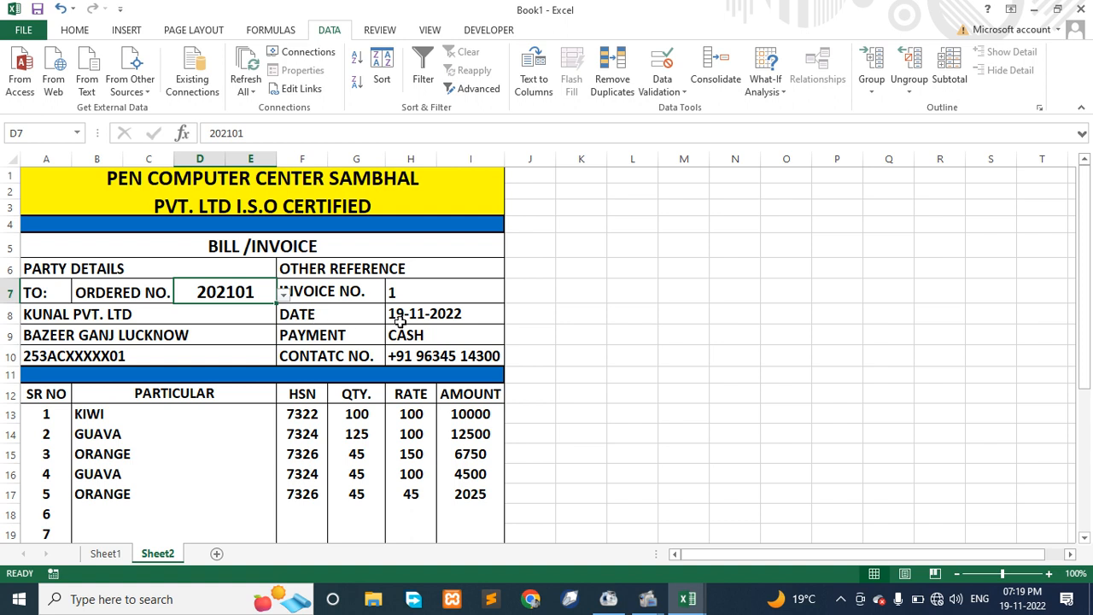
Step: Clear the invoice date in cell H8 and re-enter it as the formula =TODAY()
click(411, 295)
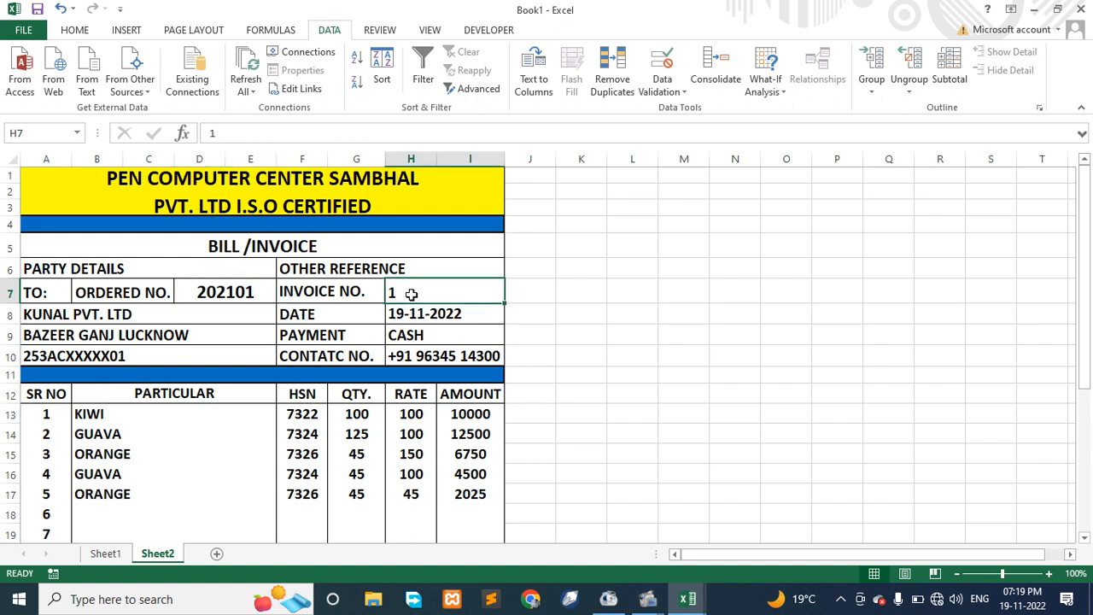
click(400, 312)
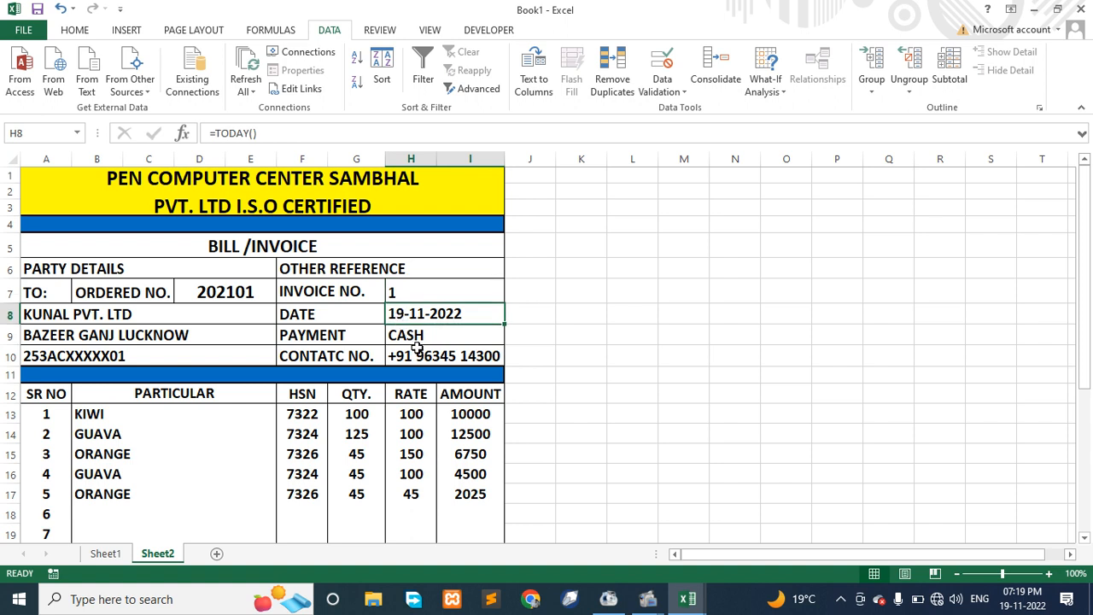
key(Delete)
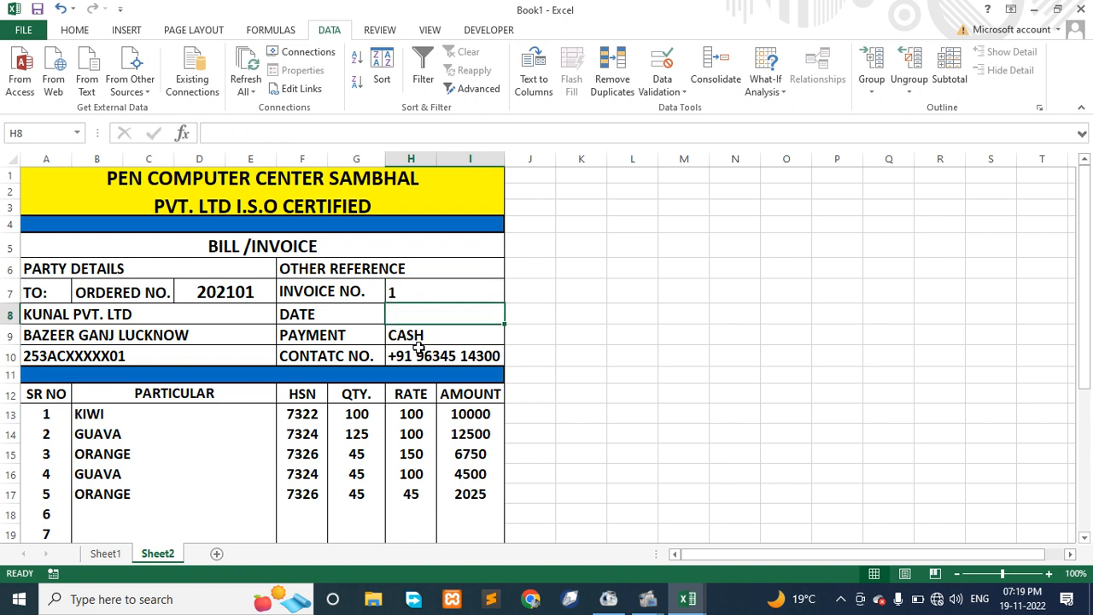
text(=)
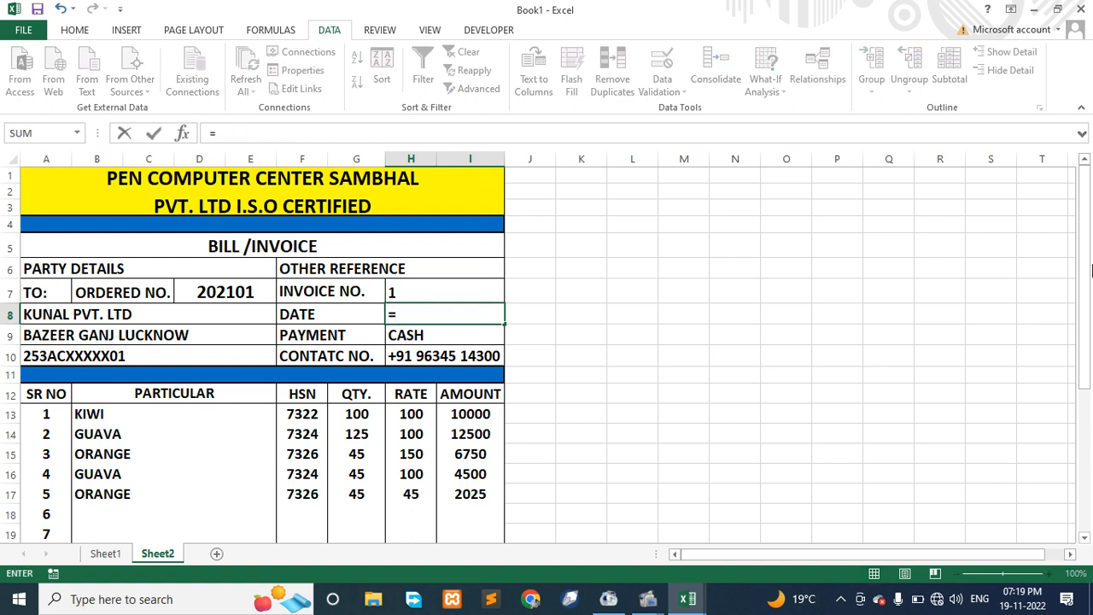
text(today)
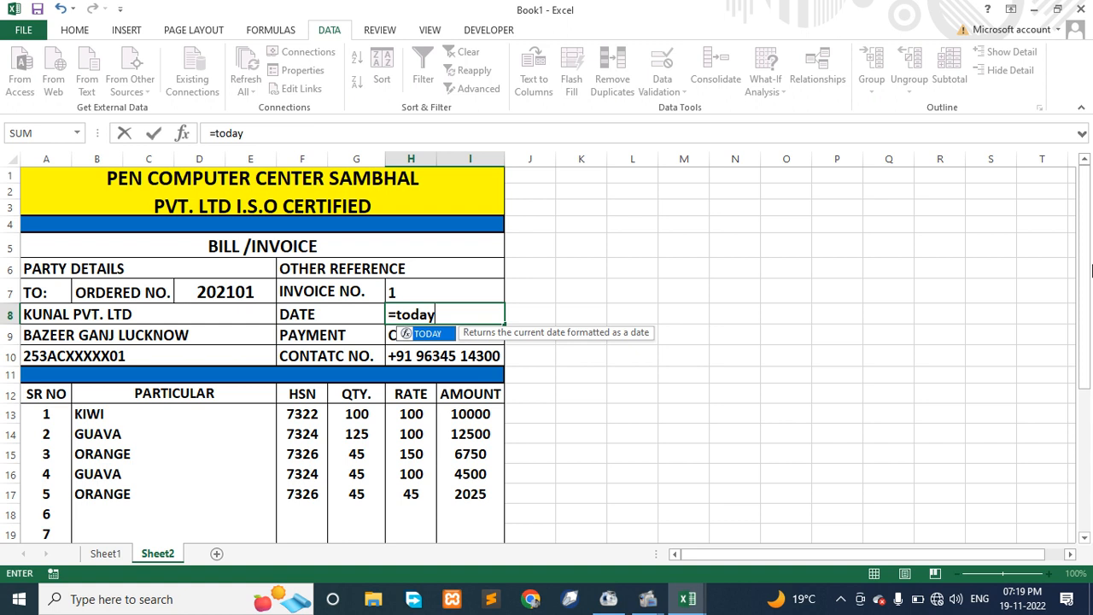
key(Tab)
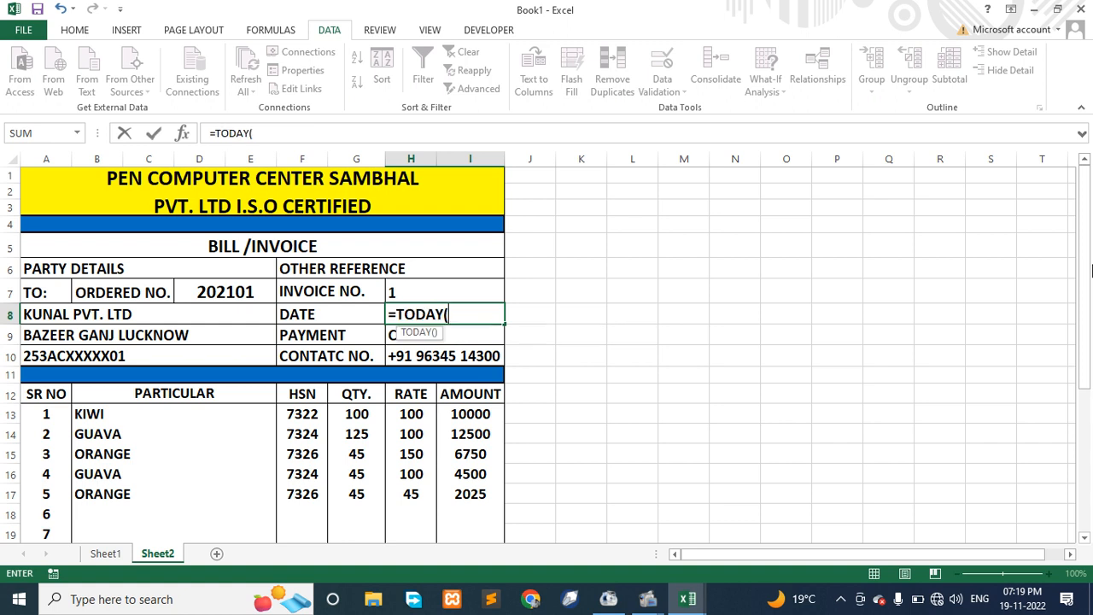
text())
key(Return)
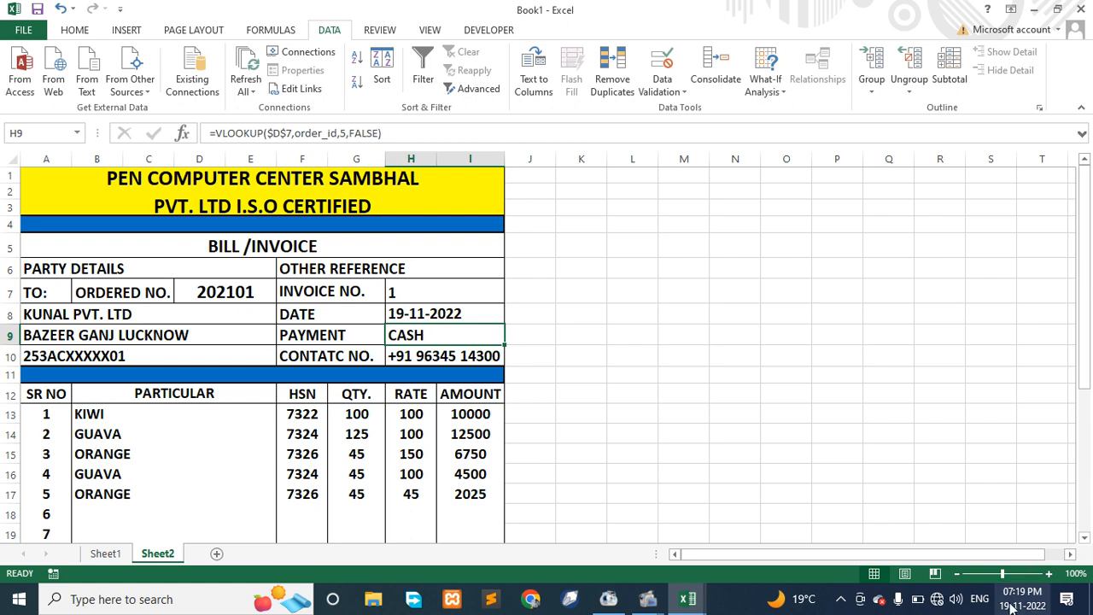
mouse_move(1011, 605)
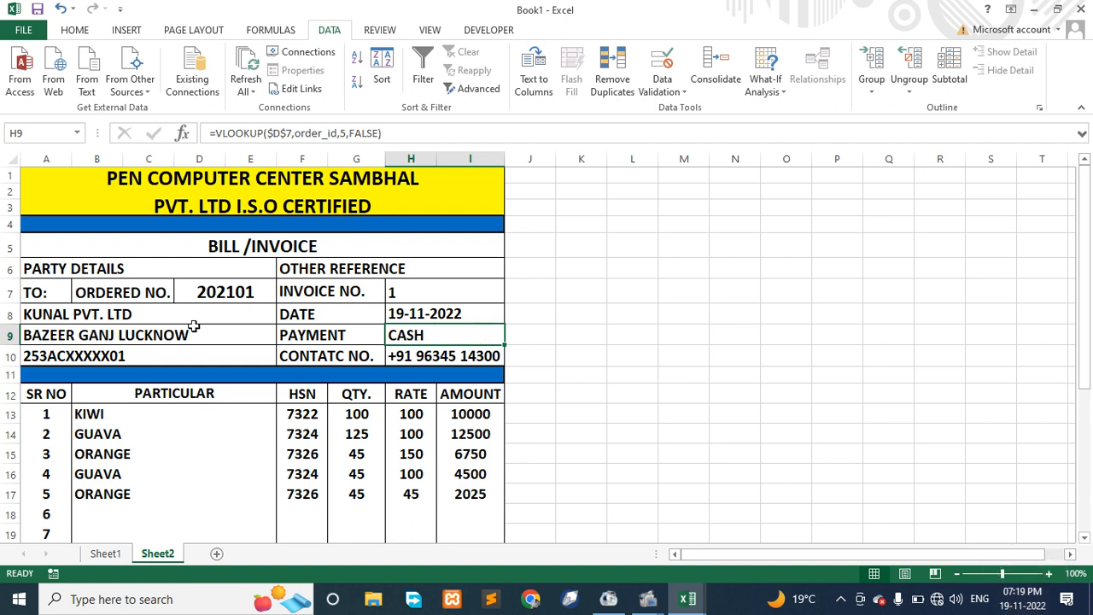
Step: Clear the party detail formulas in A8 to A10 and the payment and contact number formulas in H9 and H10
click(116, 316)
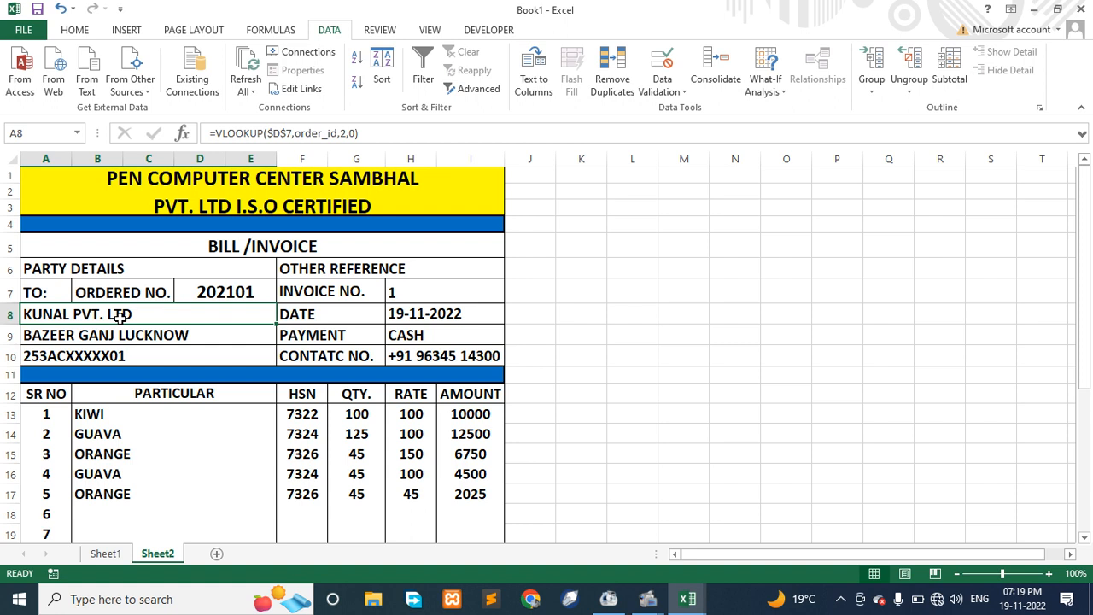
key(Delete)
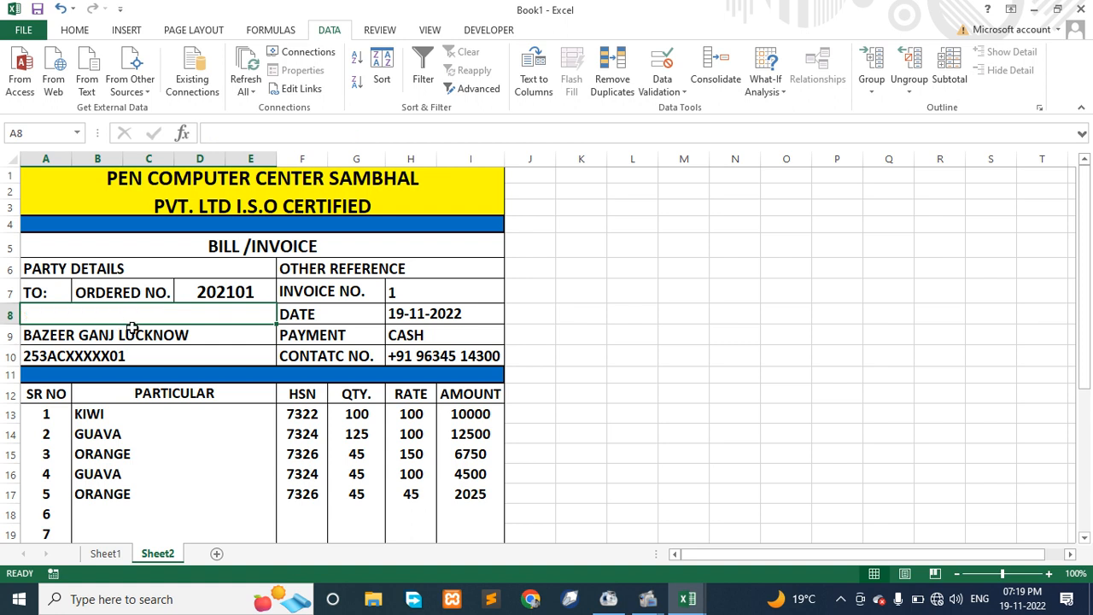
drag(136, 332, 136, 357)
key(Delete)
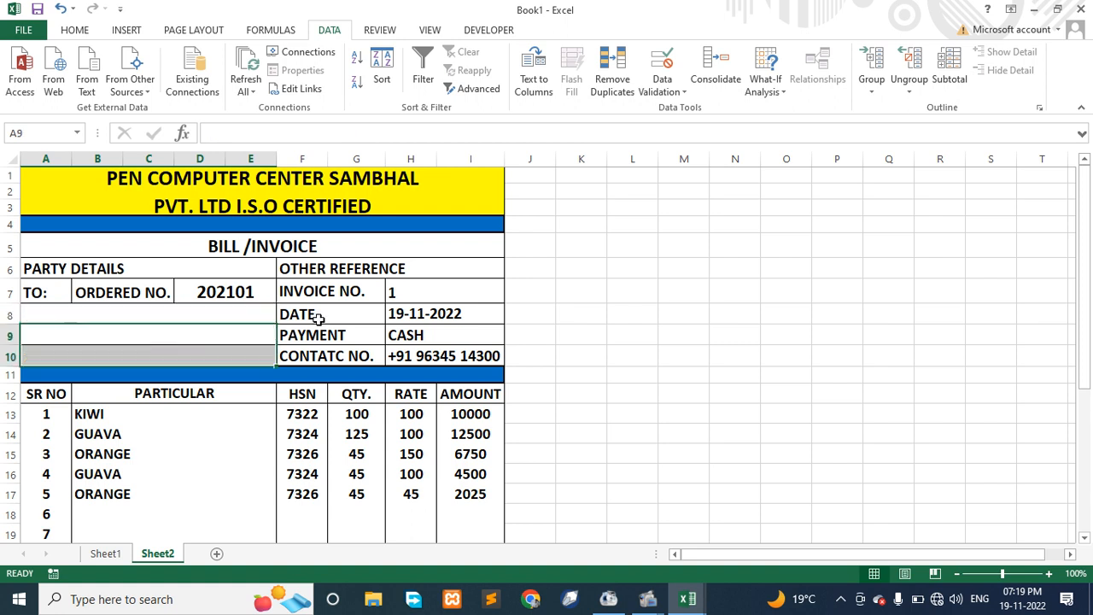
drag(408, 335, 411, 349)
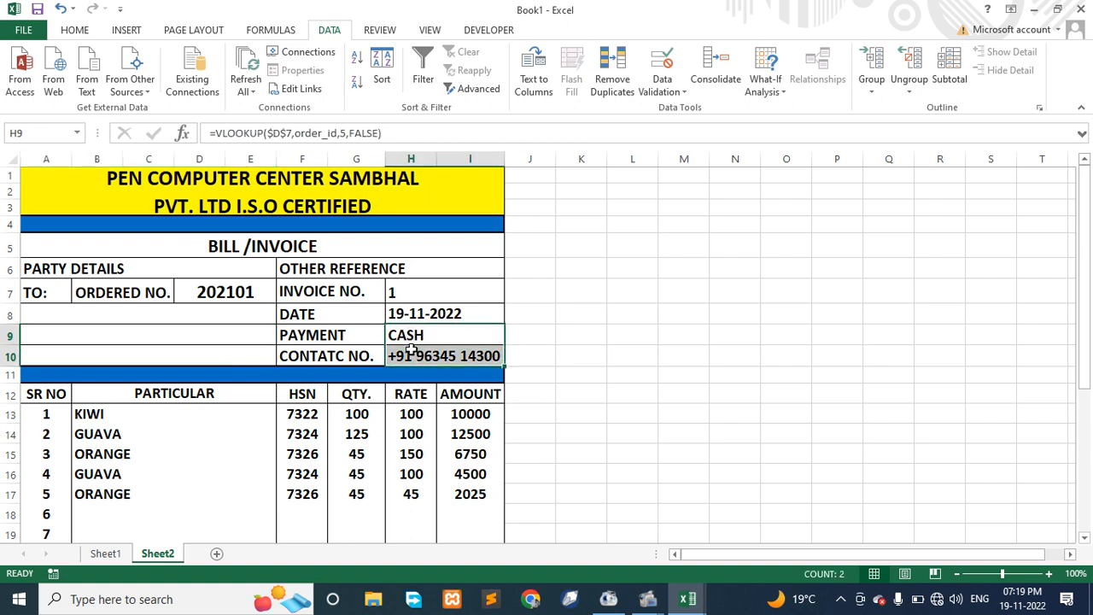
key(Delete)
Step: Test the ordered number dropdown in D7 by choosing the third order number and returning to the first one
click(256, 292)
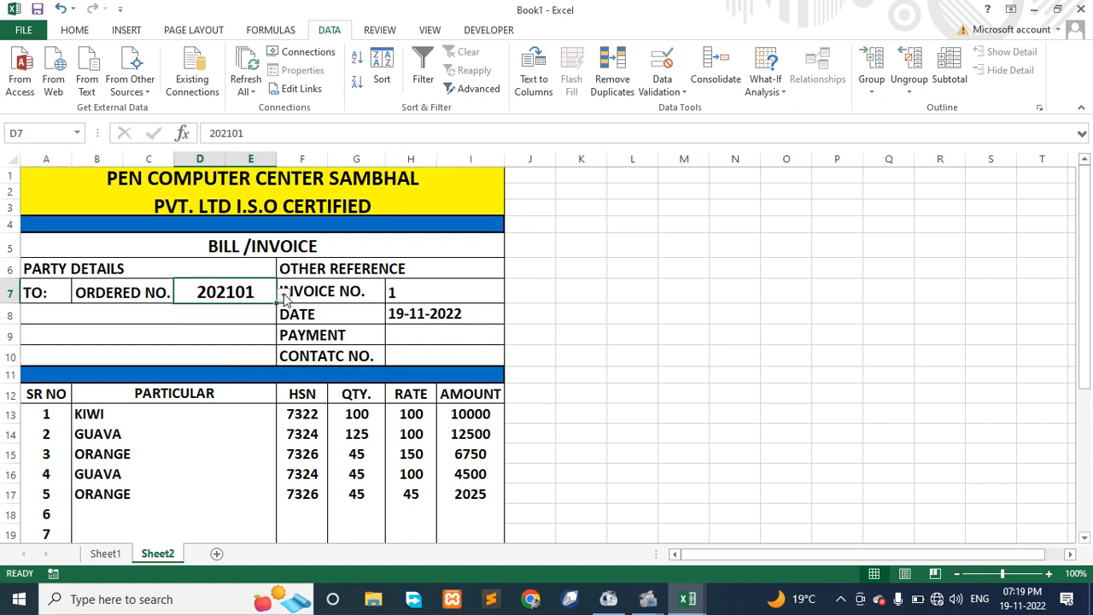
click(284, 293)
click(231, 328)
click(283, 293)
scroll(285, 331, up, 1)
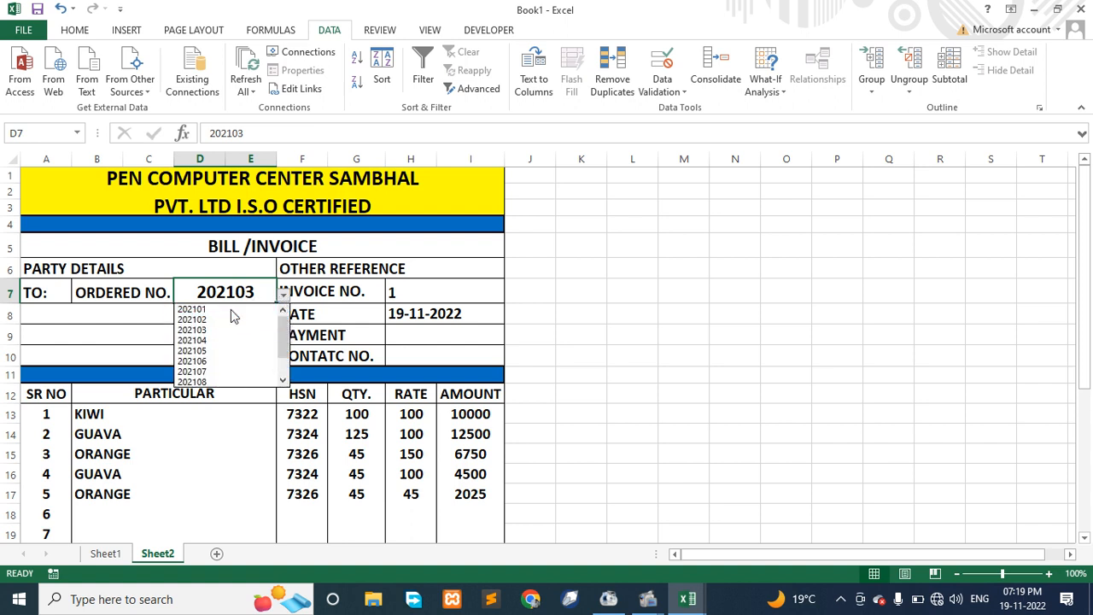
click(229, 309)
Step: Start a VLOOKUP formula in cell A8 with the ordered number cell D7 as the lookup value
click(41, 320)
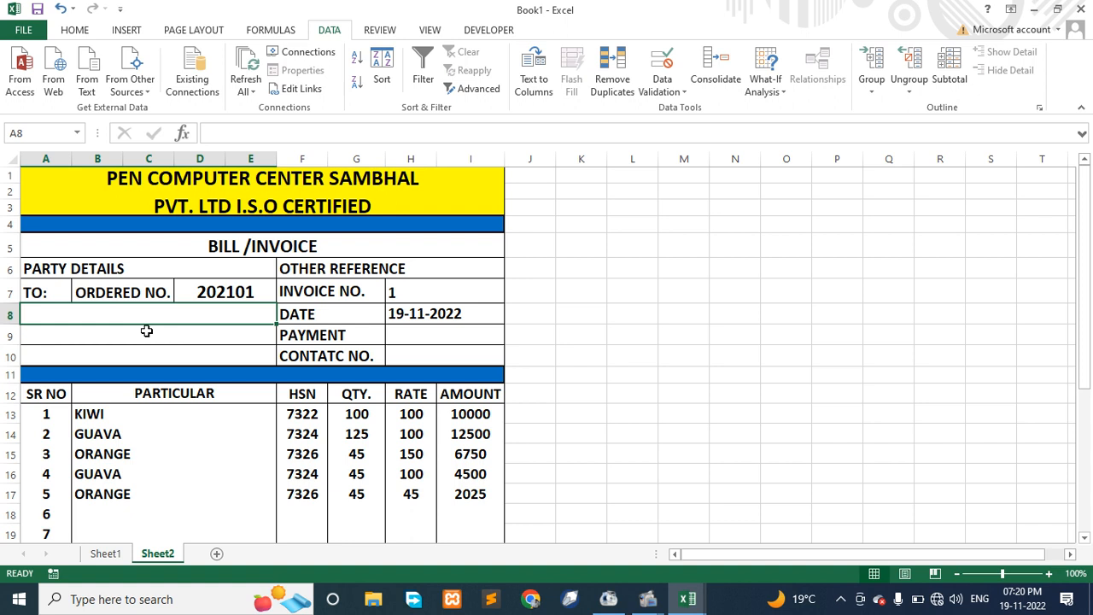
text(=v)
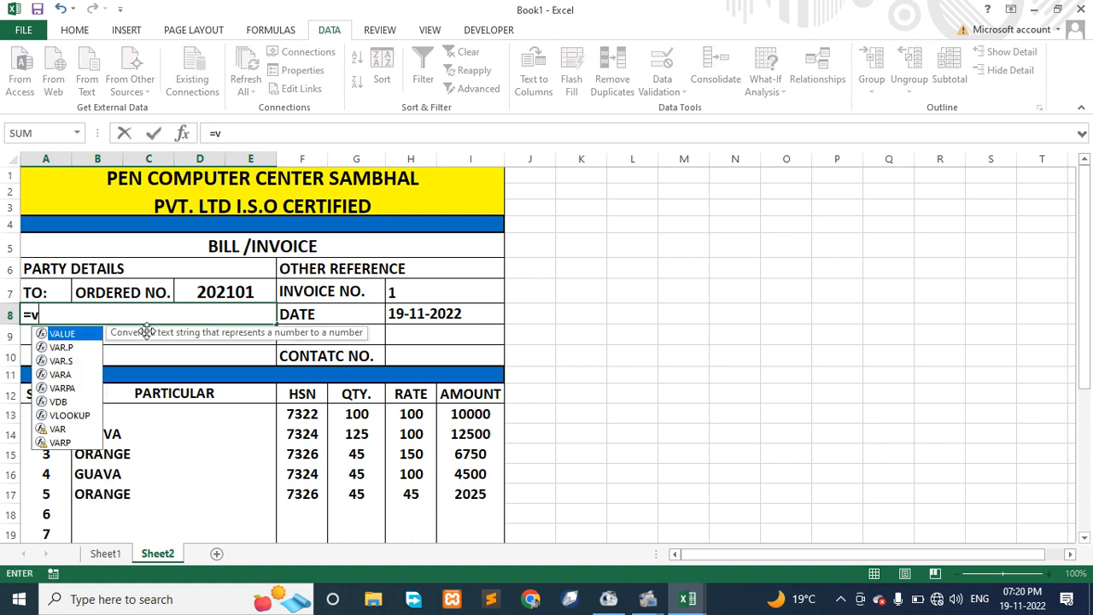
key(Down)
key(Down)
key(Down)
key(Down)
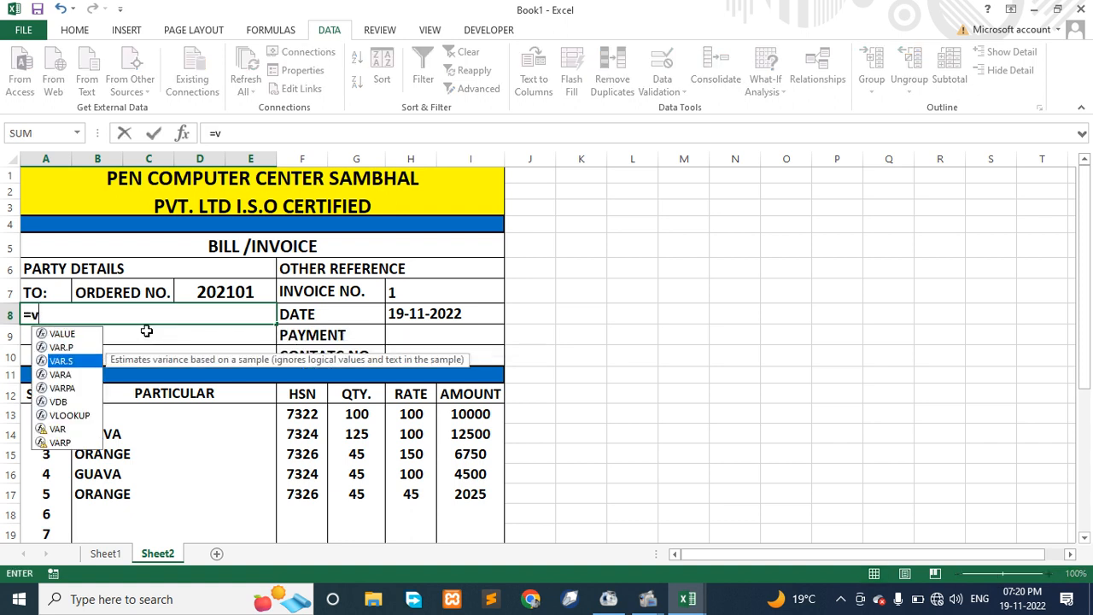
key(Down)
key(Down)
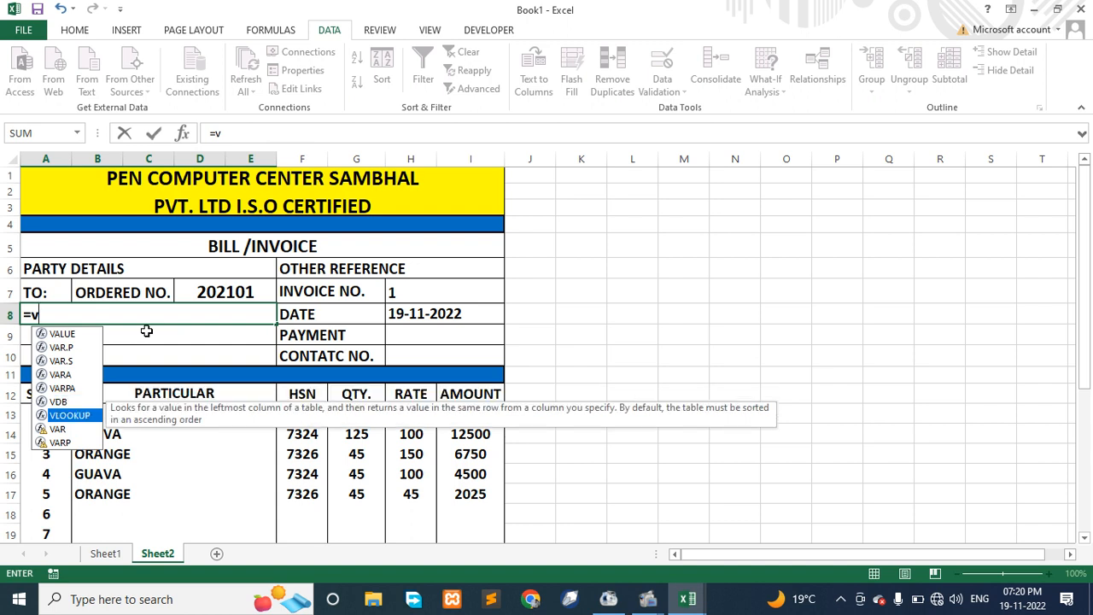
key(Tab)
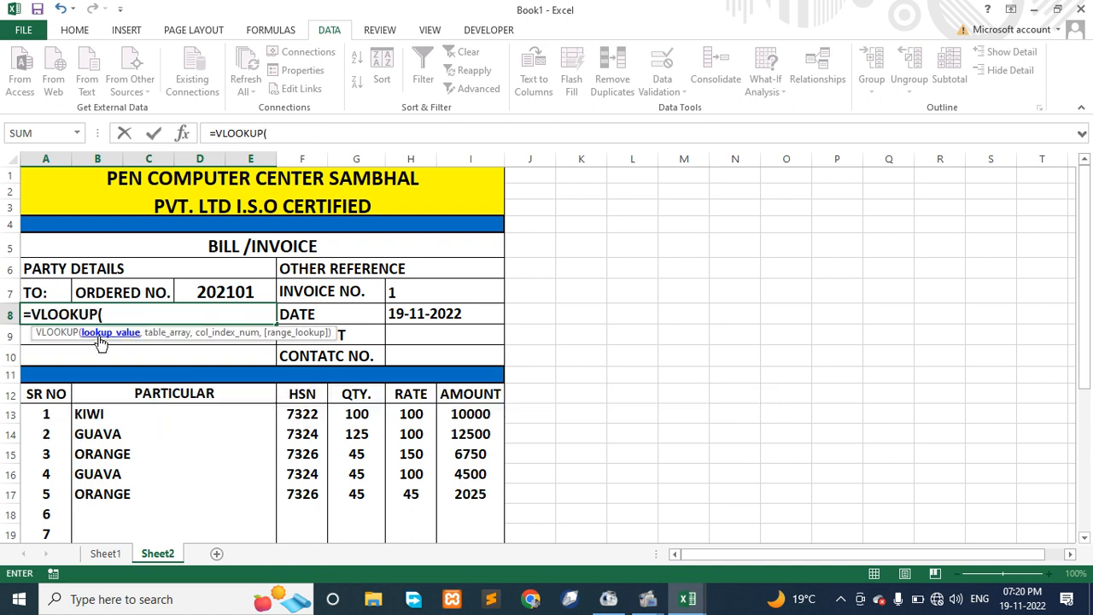
click(224, 292)
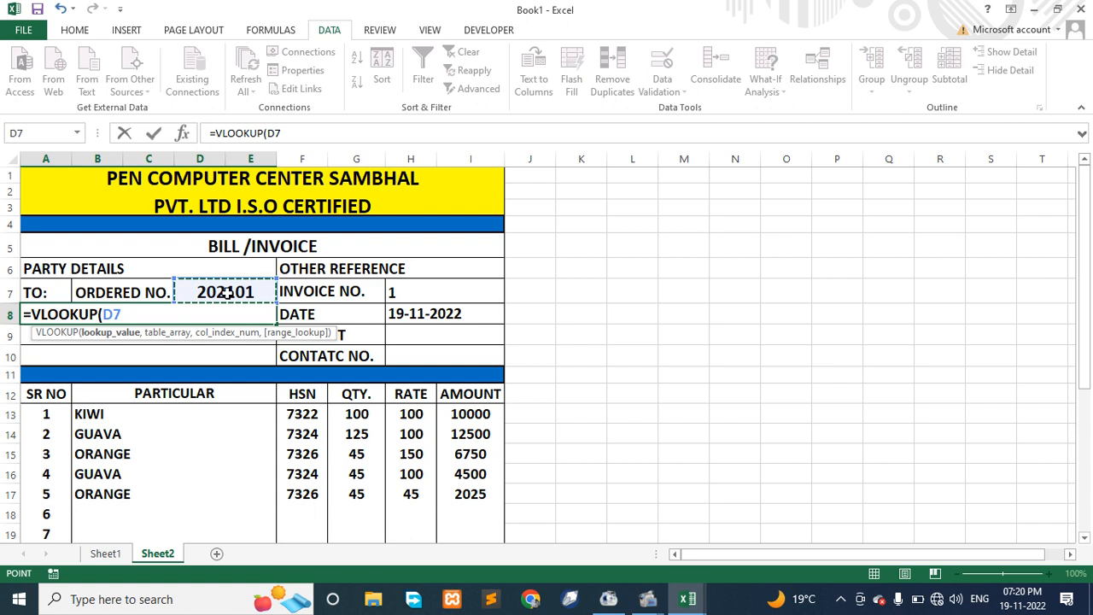
text(,)
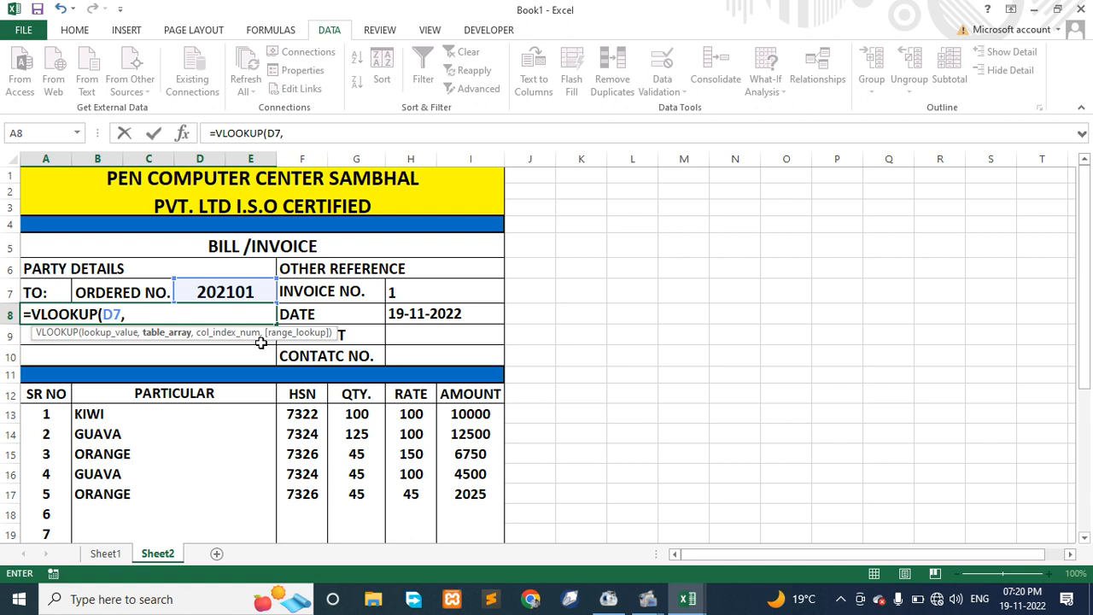
Step: Complete the VLOOKUP formula in A8 with the named range detail, column 2 and the exact match option FALSE
text(d)
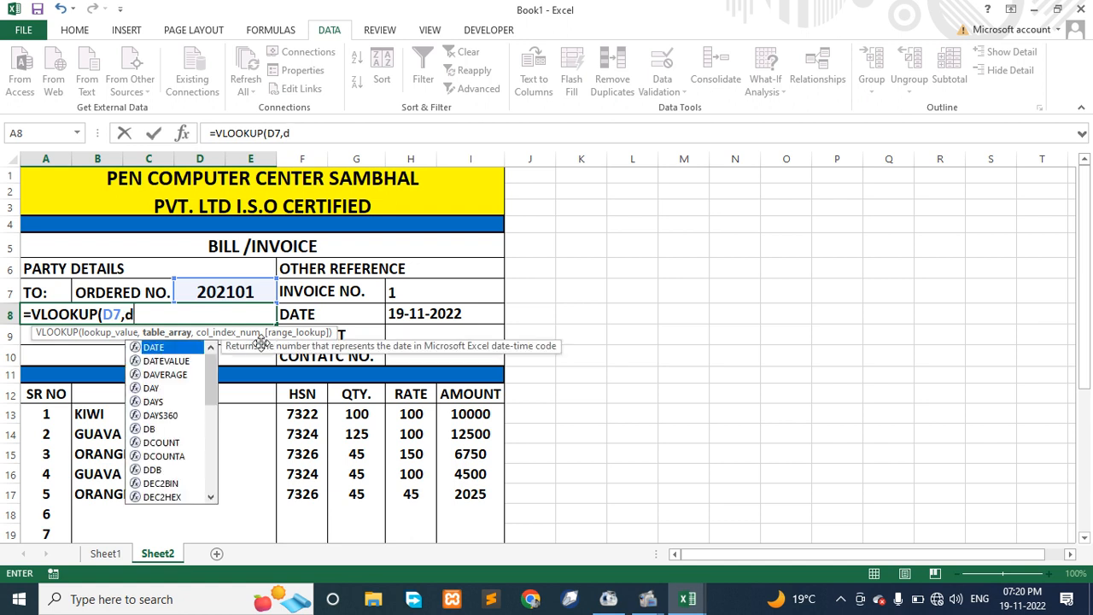
text(et)
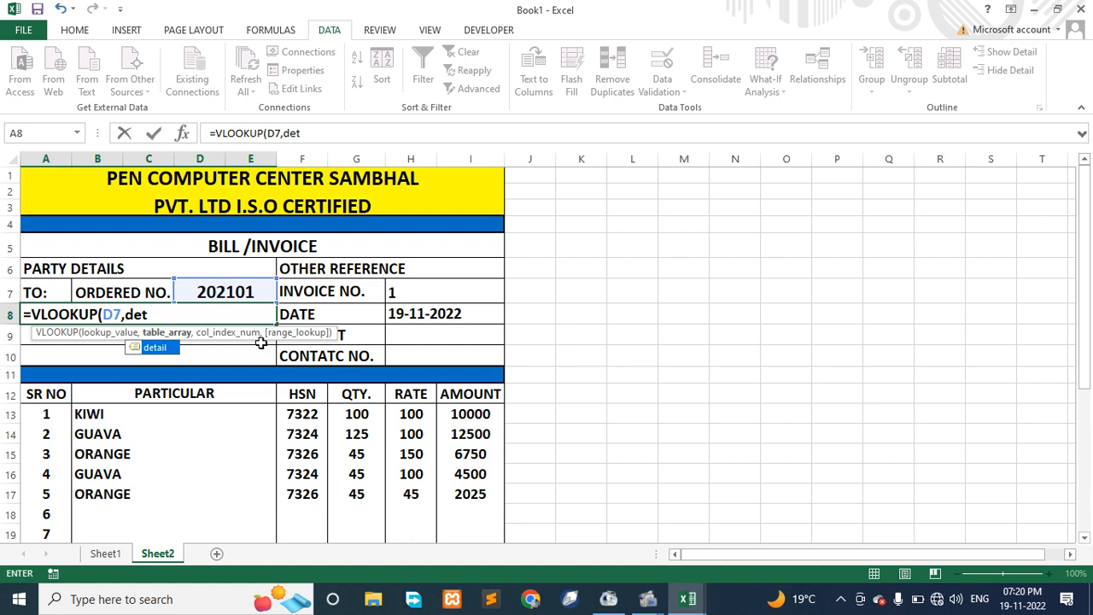
key(Tab)
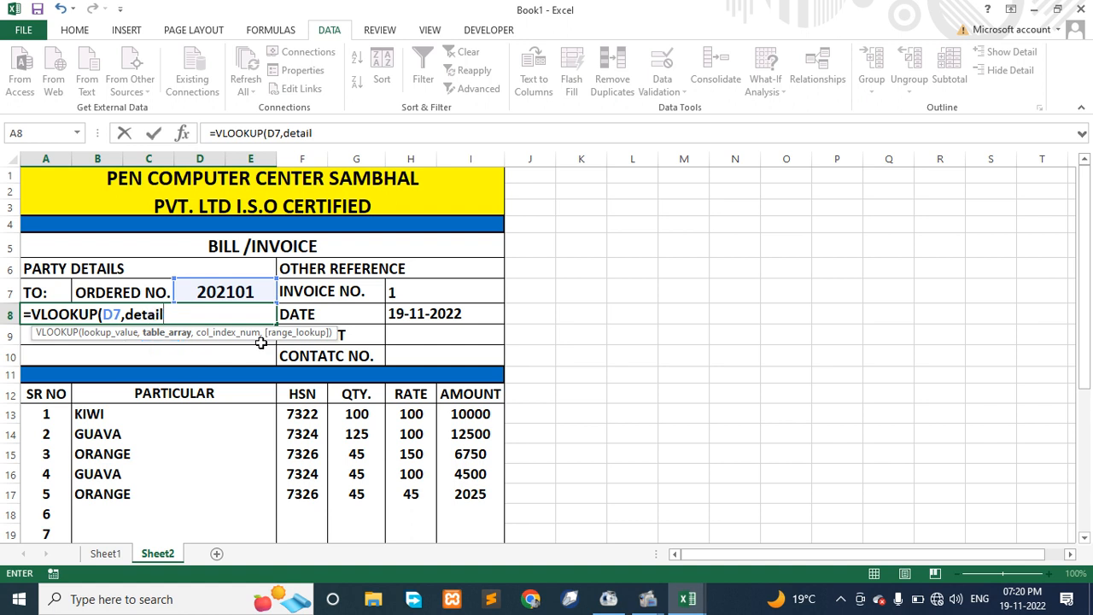
text(,)
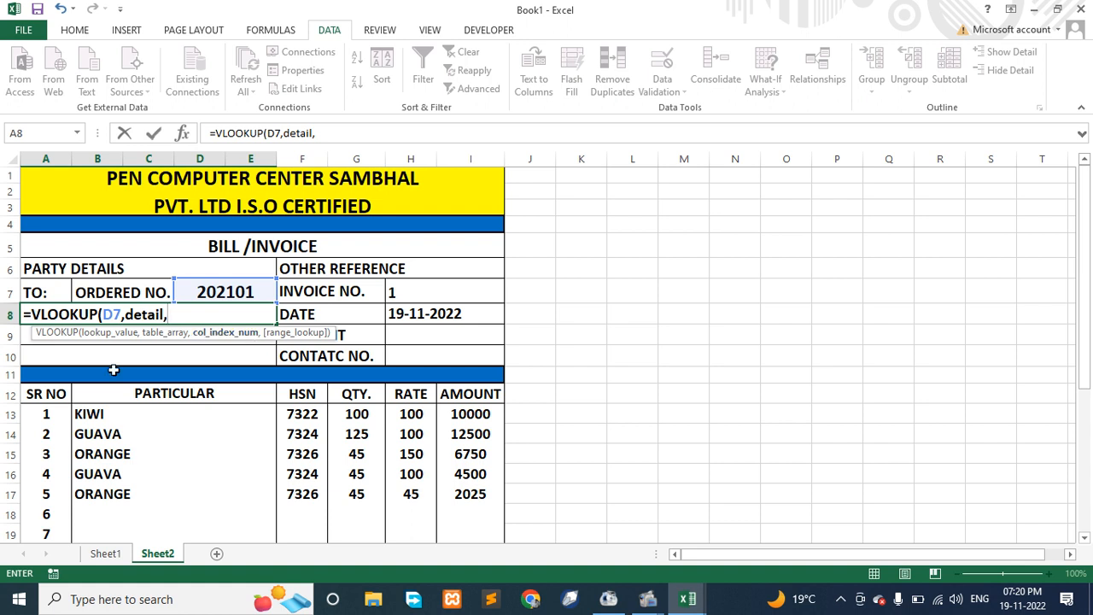
text(2,)
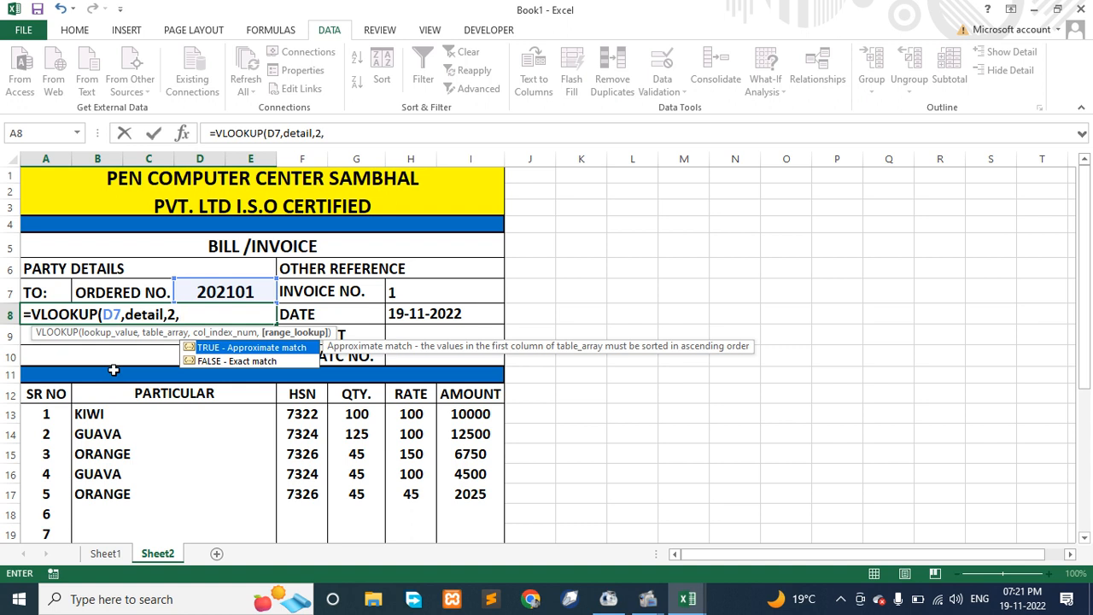
key(Down)
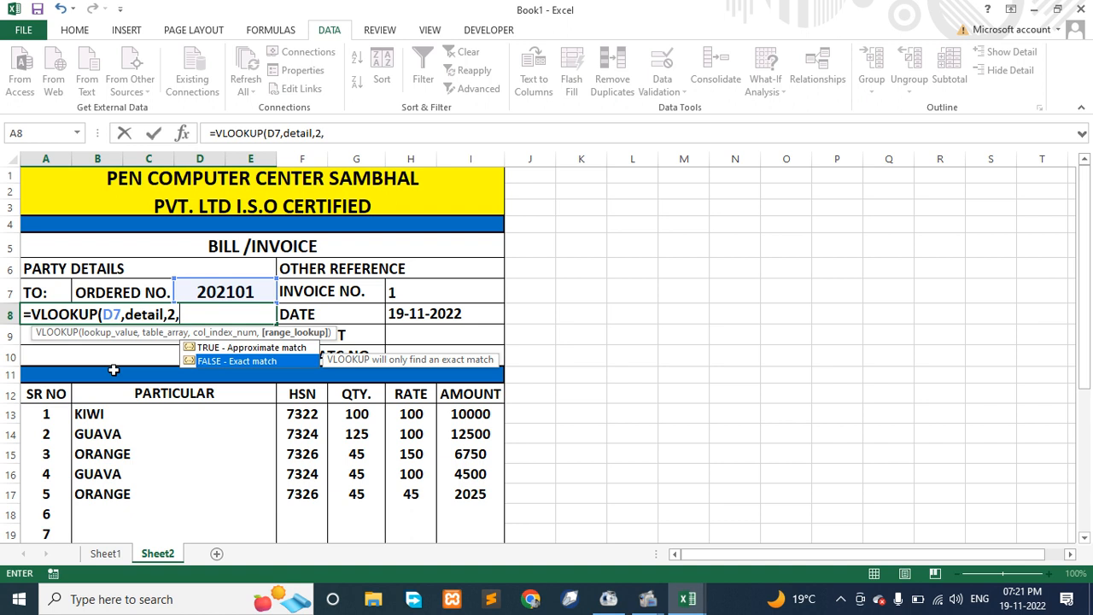
key(Tab)
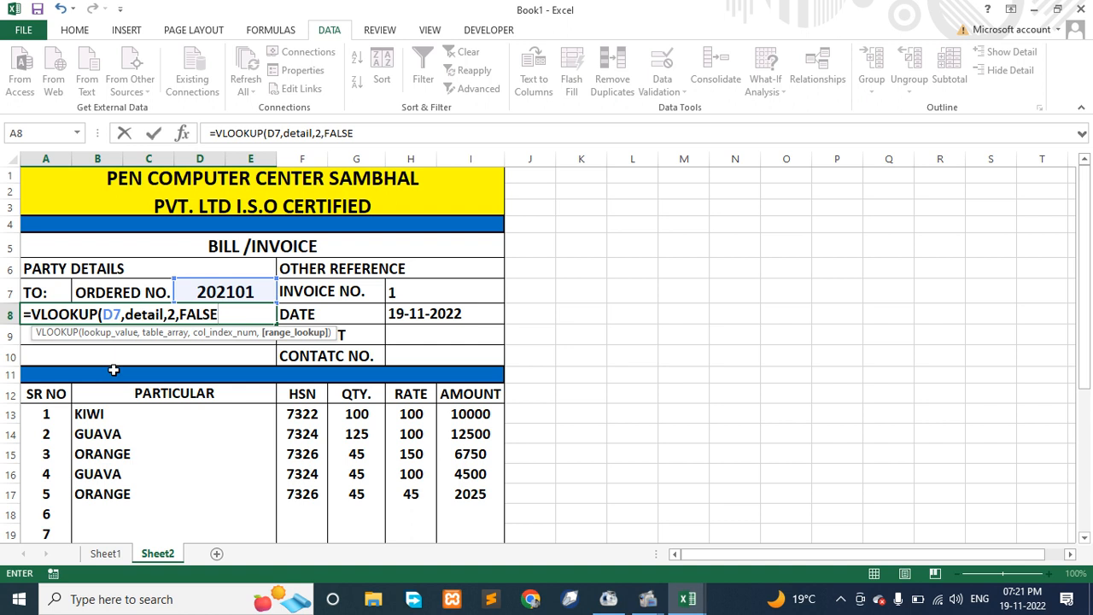
text())
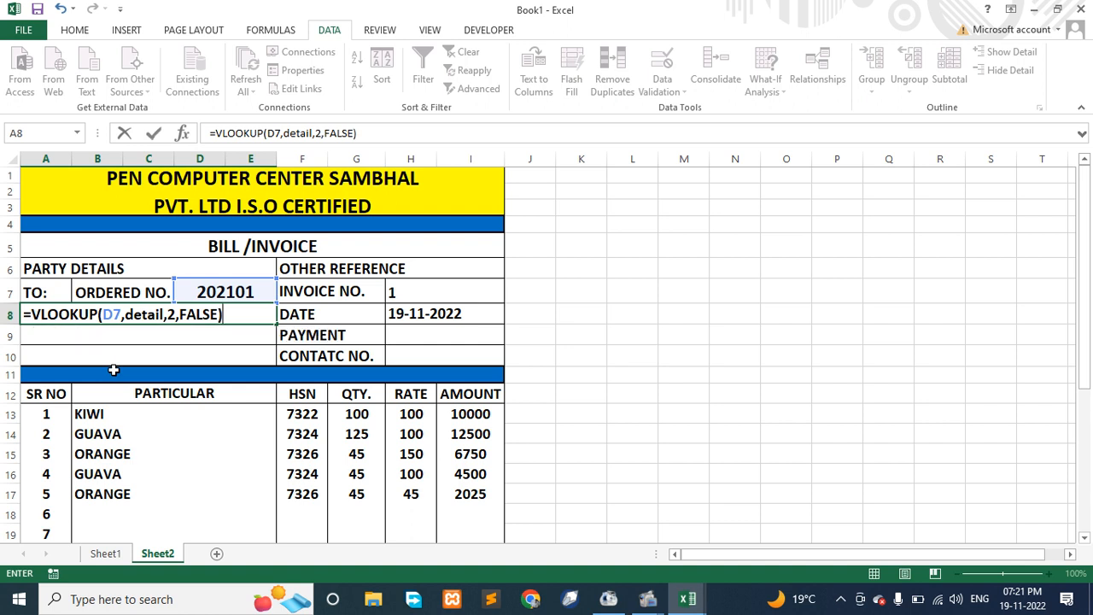
key(Return)
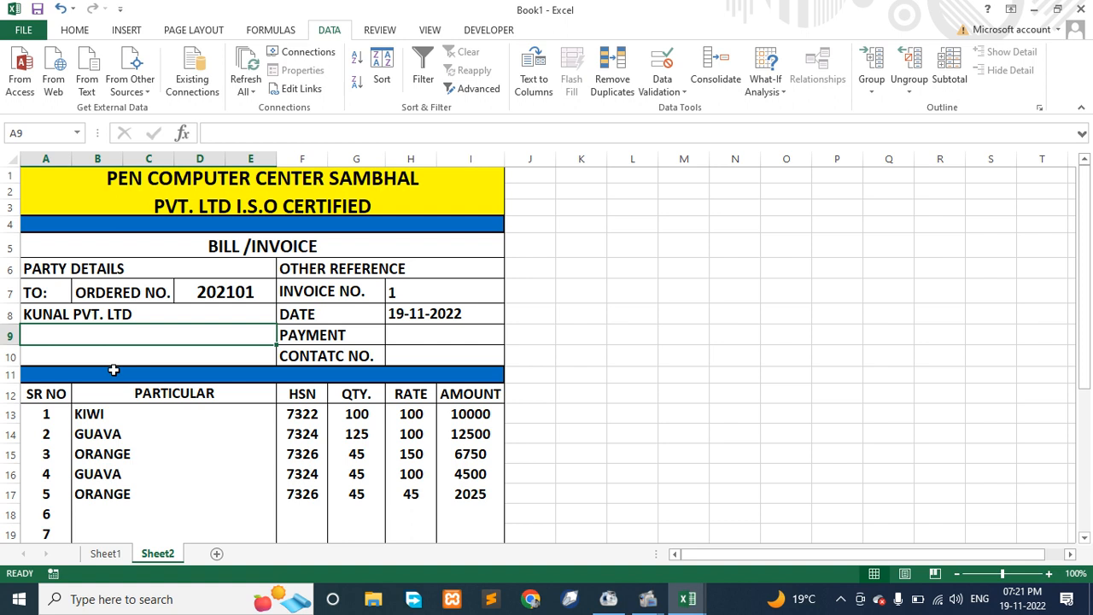
Step: Test the party name lookup by choosing the second order number and then the fourth one in cell D7
click(268, 295)
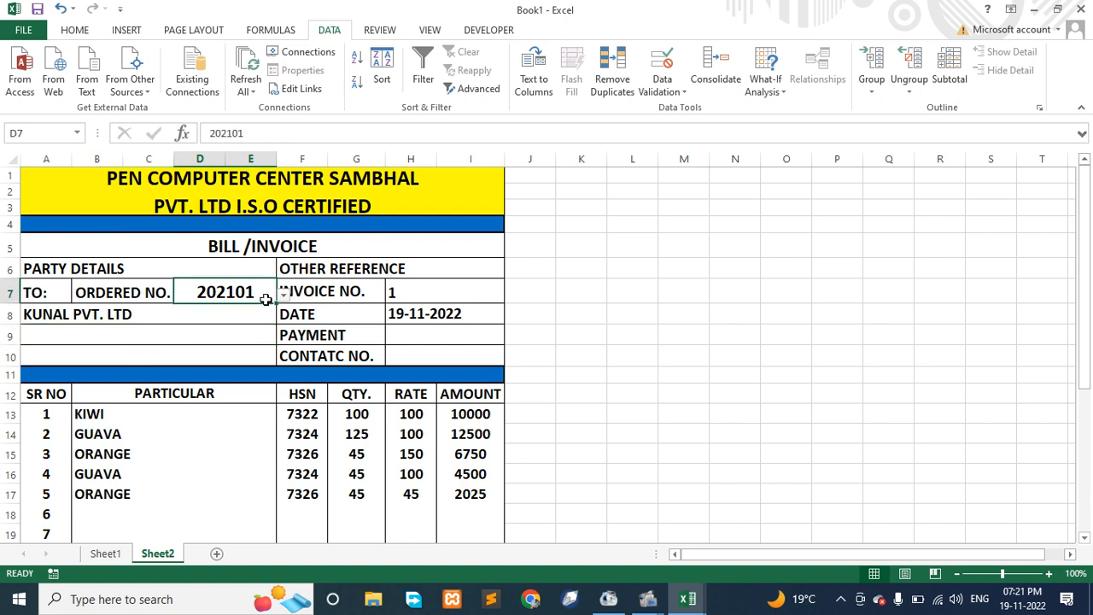
click(283, 295)
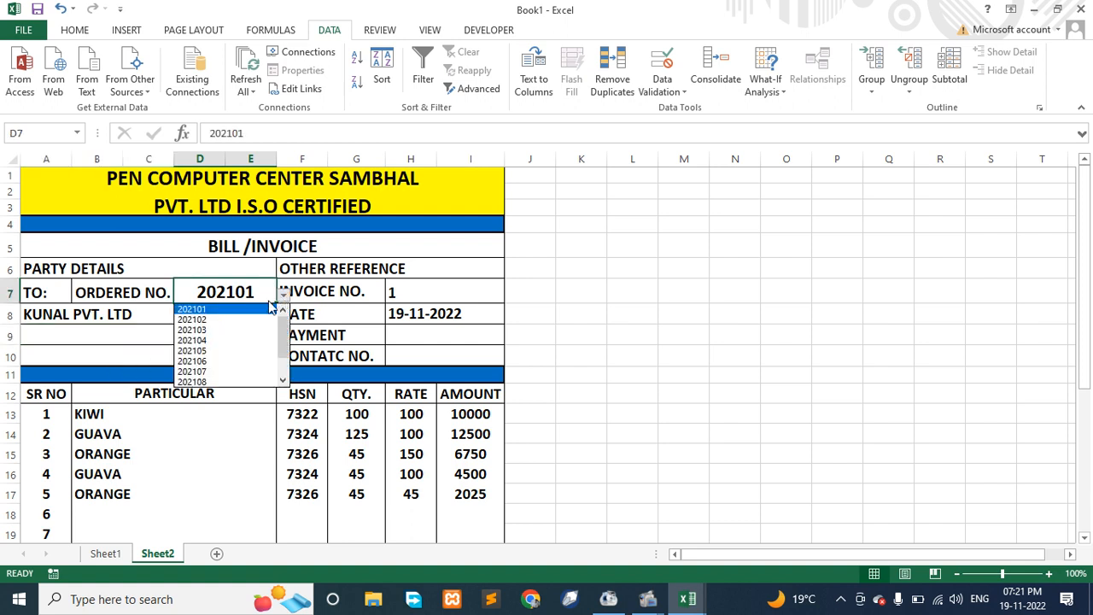
click(230, 320)
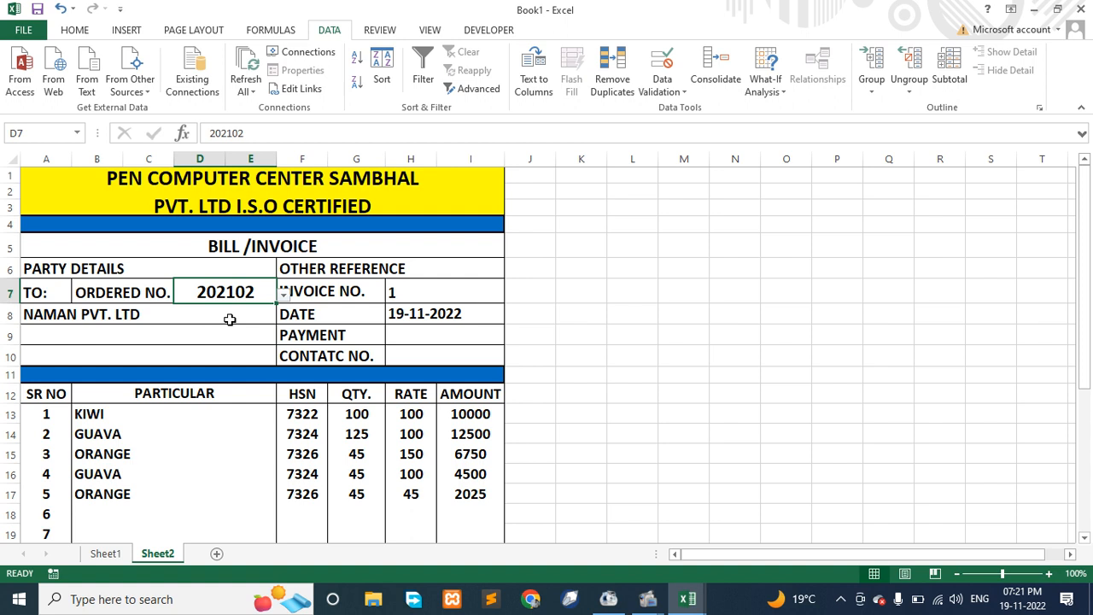
click(283, 295)
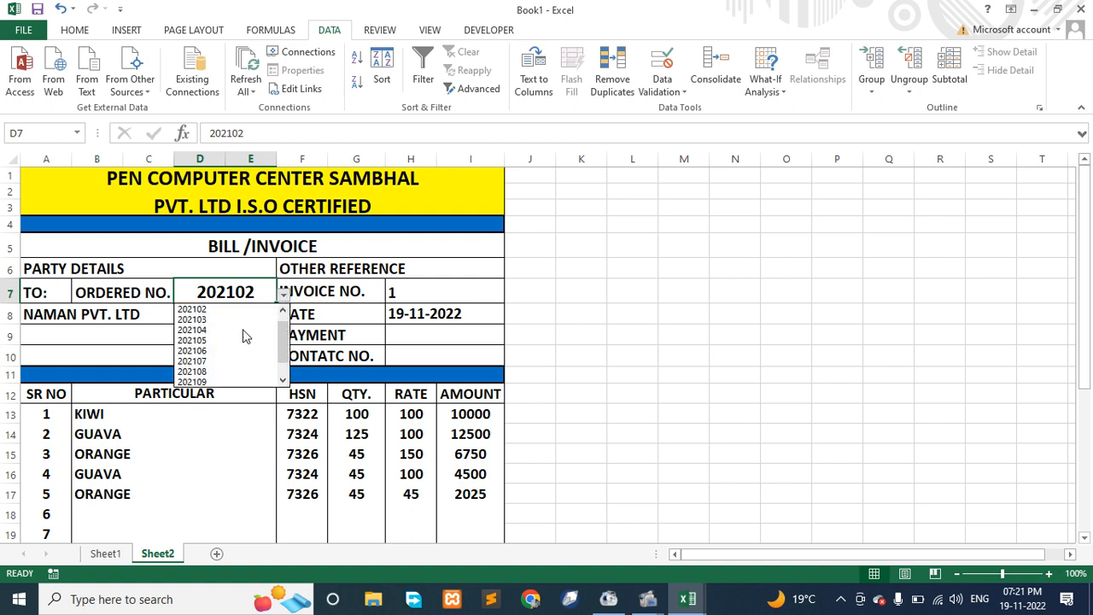
click(241, 331)
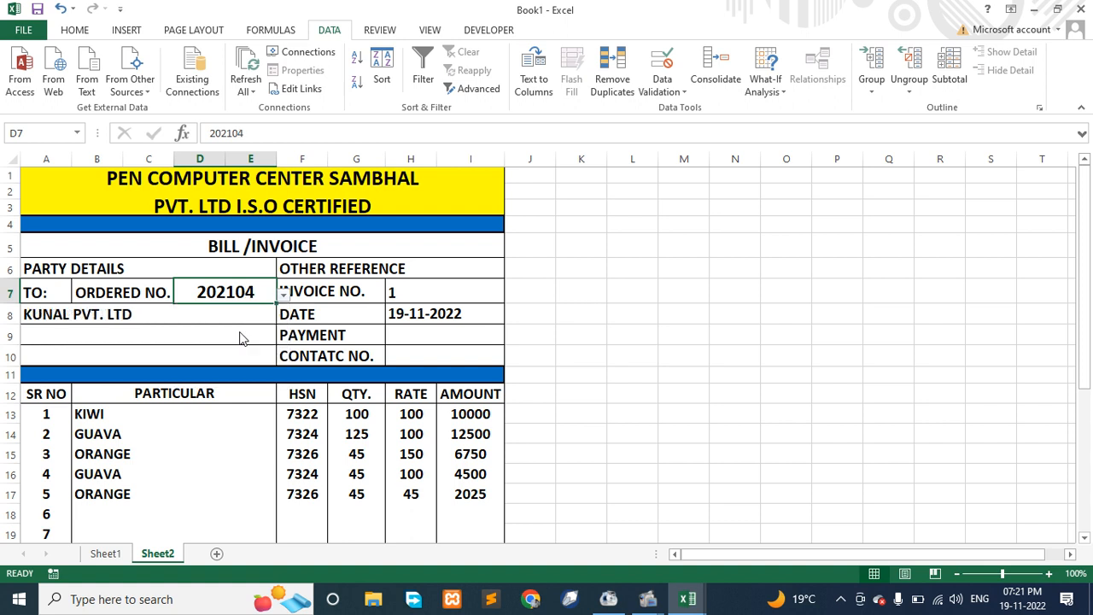
Step: Choose the eighth order number in the ordered number cell D7
click(283, 295)
click(247, 348)
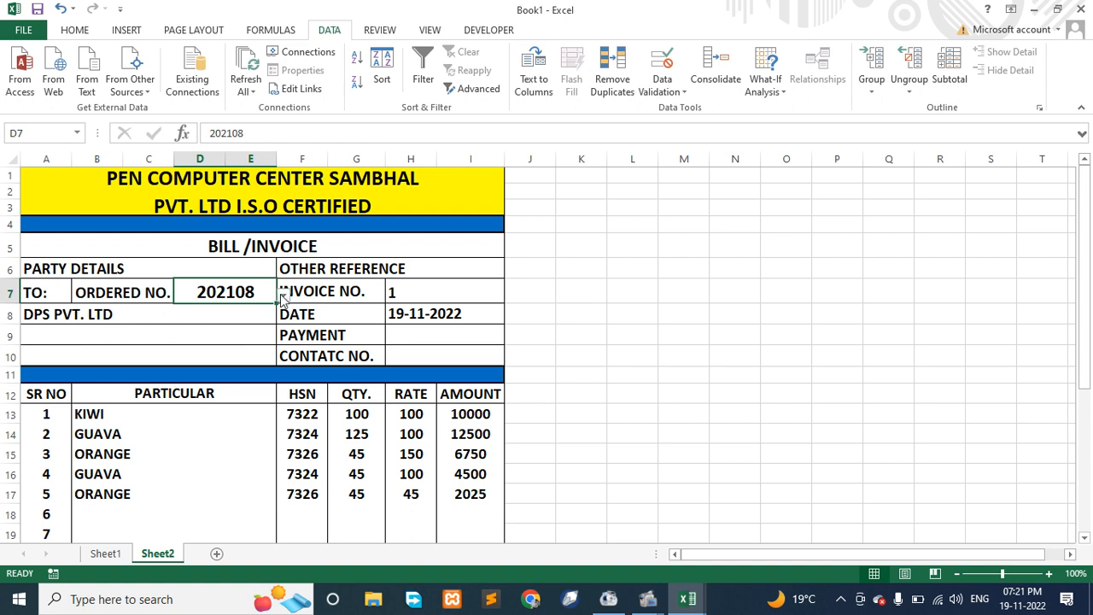
Step: Review the address column of the customer order detail table on Sheet1 and return to the invoice on Sheet2
click(70, 337)
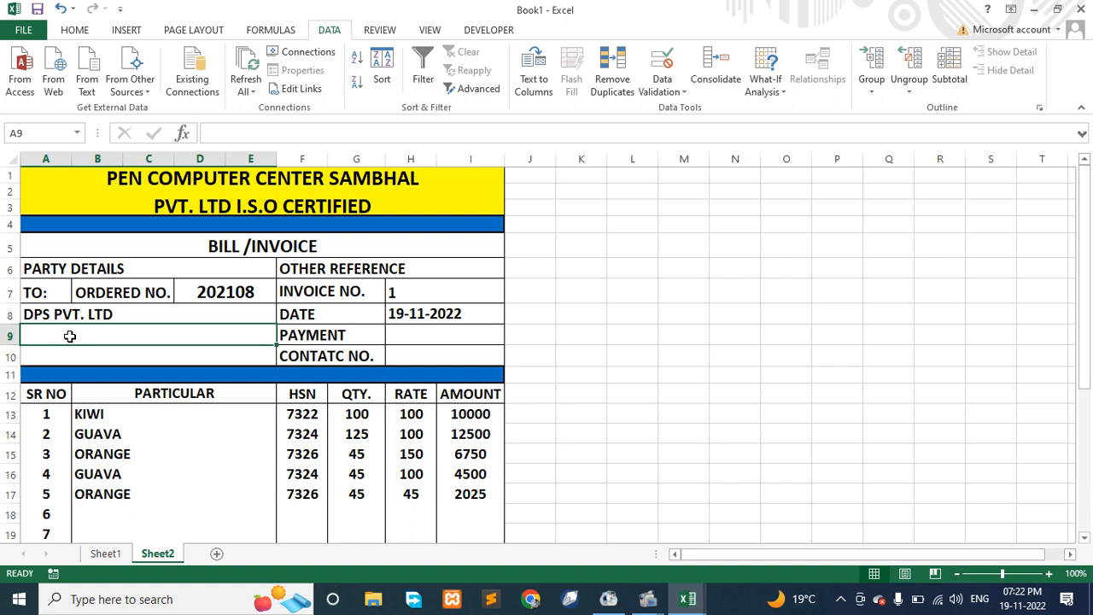
click(105, 553)
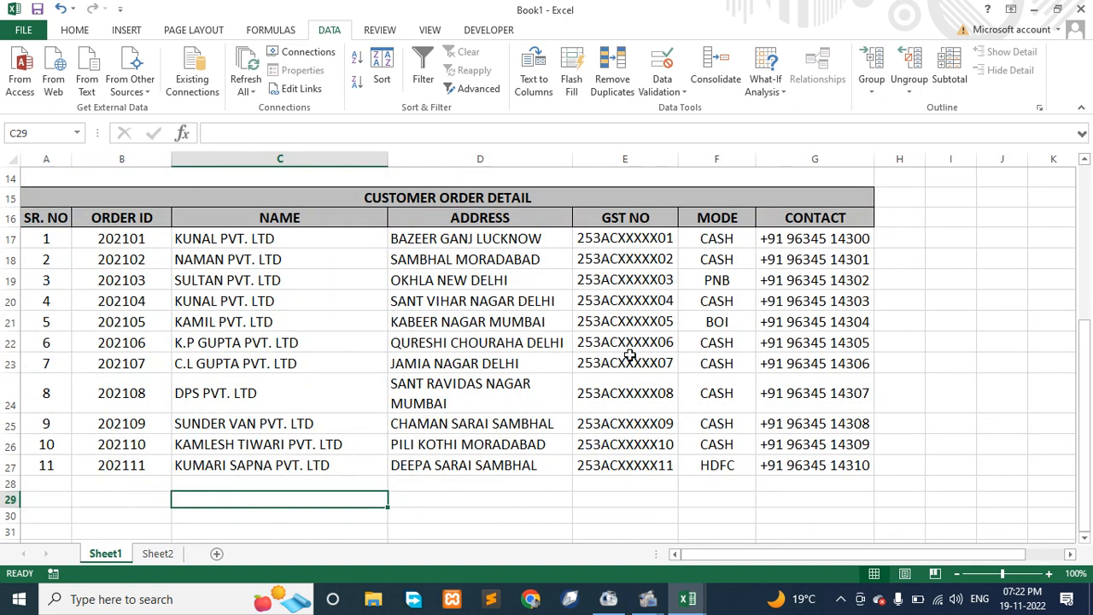
drag(499, 248, 491, 464)
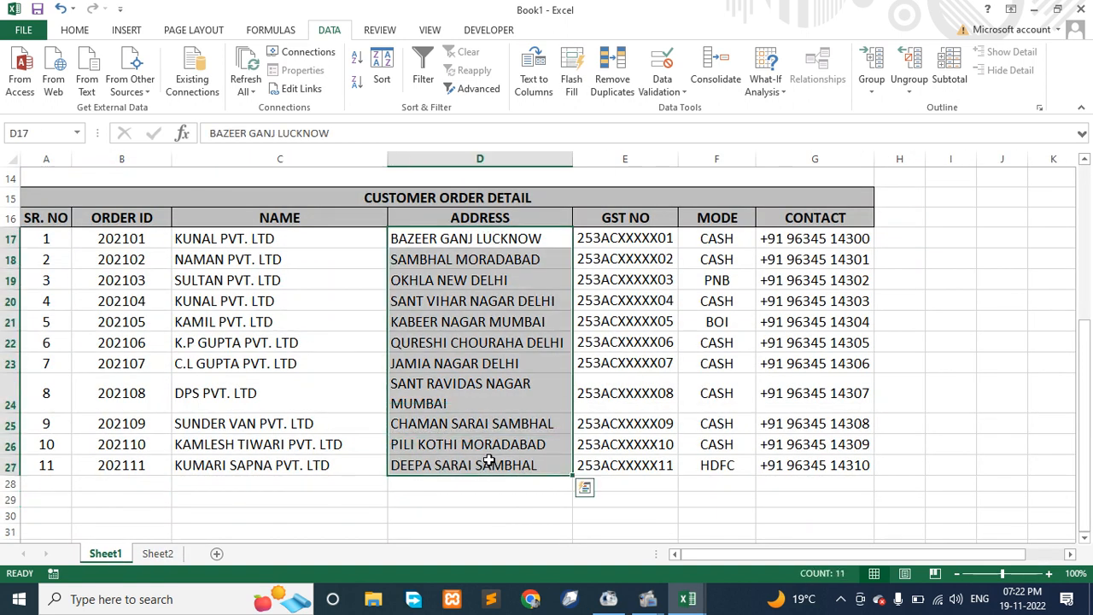
click(156, 554)
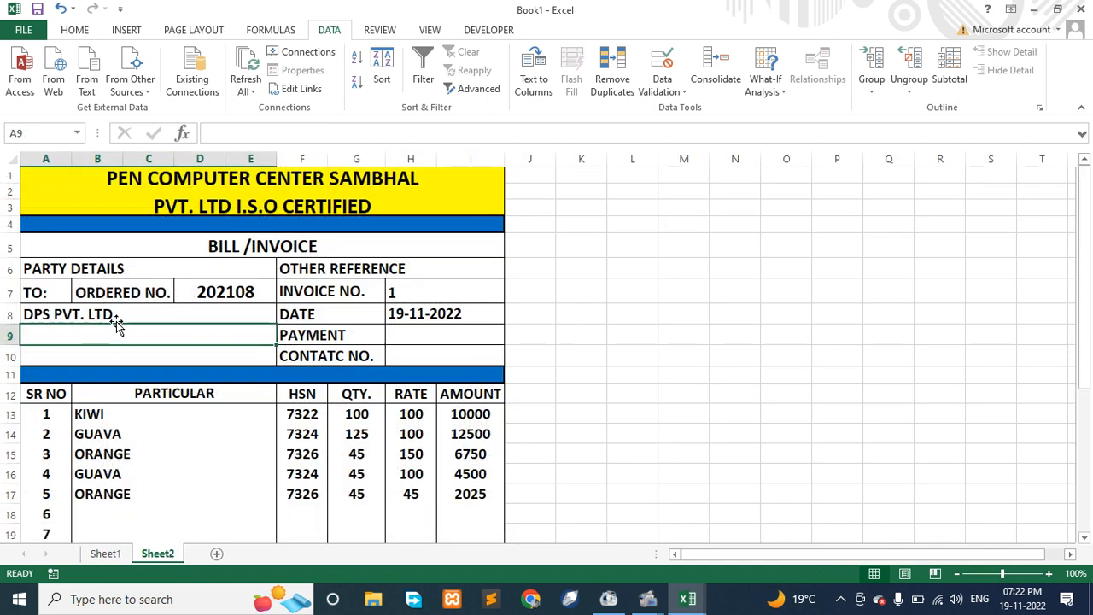
Step: Start a VLOOKUP formula in cell A9 with the ordered number cell D7 as the lookup value
click(95, 334)
text(=)
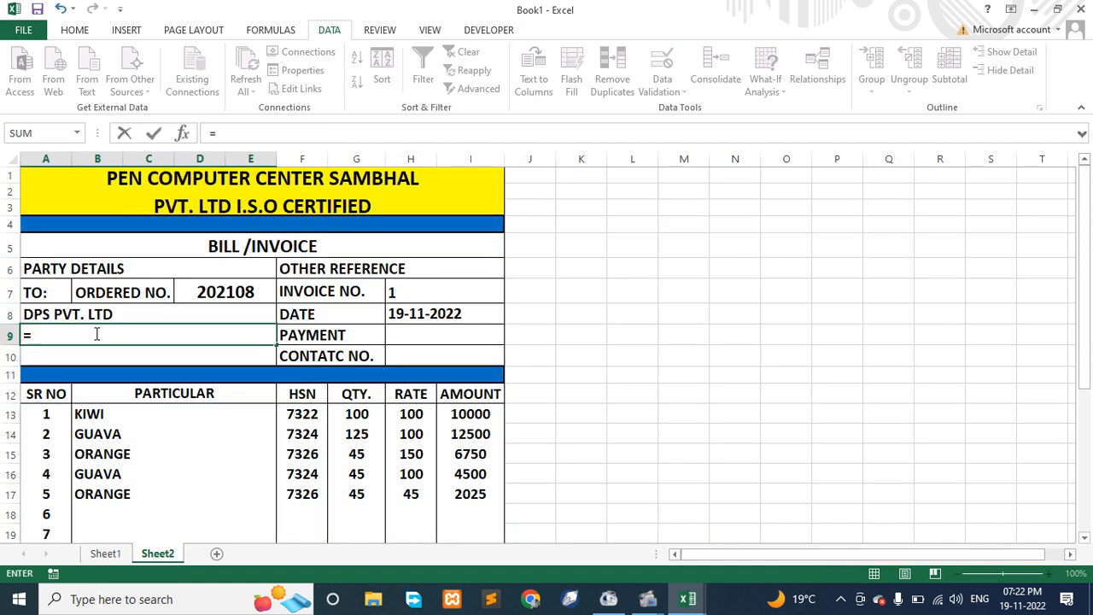
text(vl)
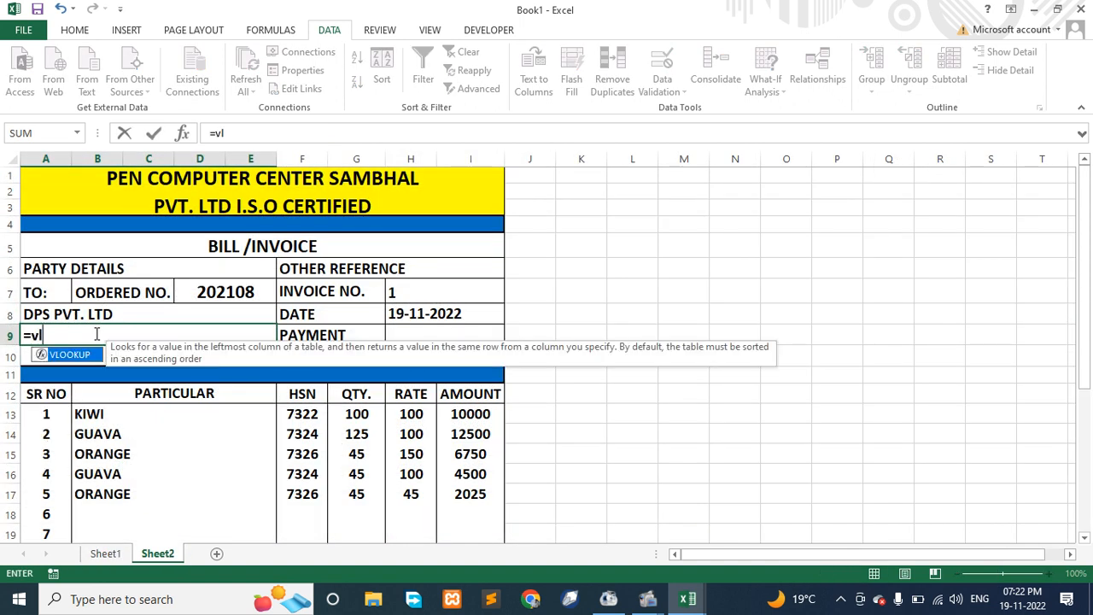
key(Tab)
click(225, 292)
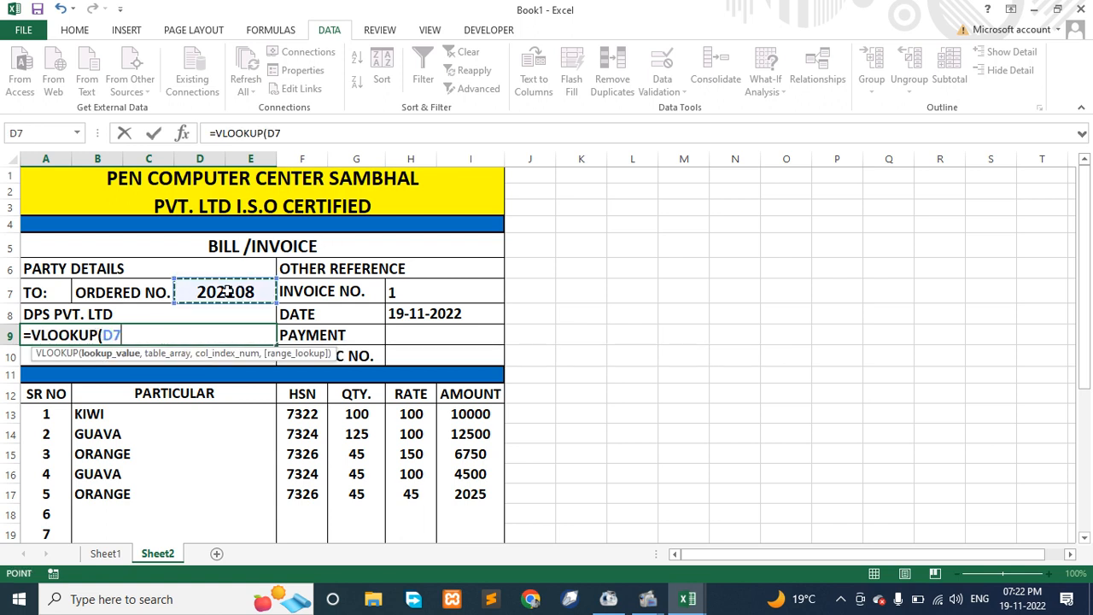
text(,)
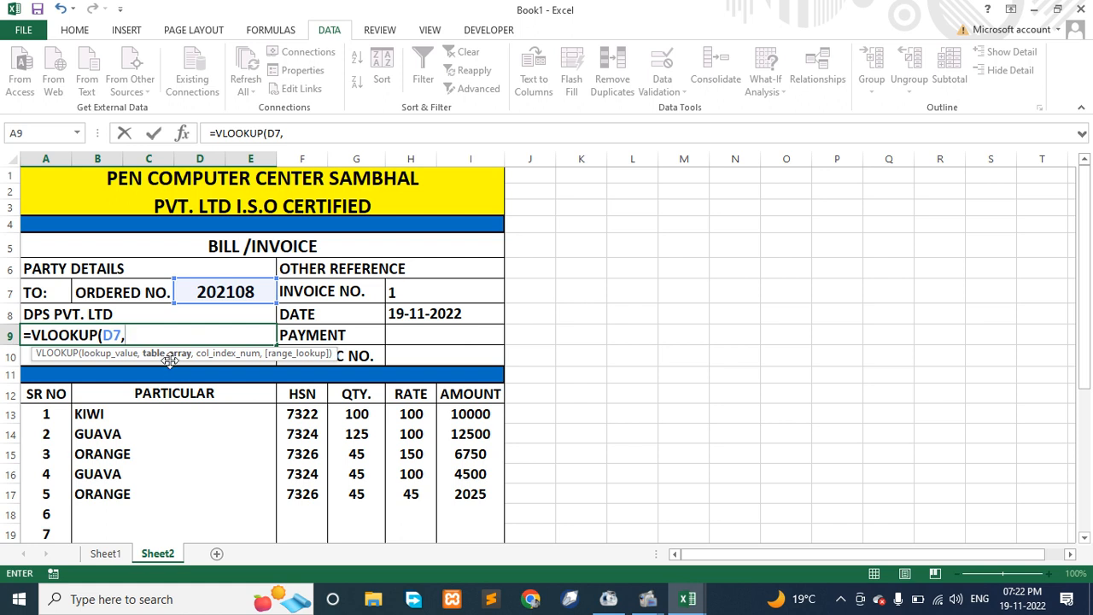
Step: Set the named range detail as the table array of the VLOOKUP formula in A9
text(deati)
key(BackSpace)
key(BackSpace)
key(BackSpace)
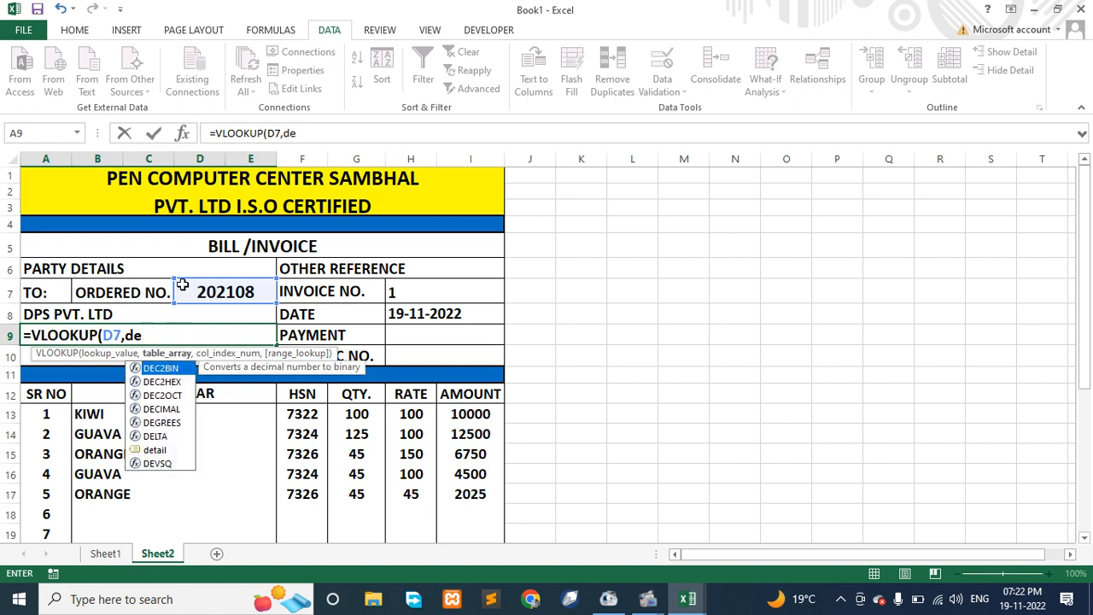
key(Down)
key(Down)
key(Down)
key(Down)
key(Down)
key(Down)
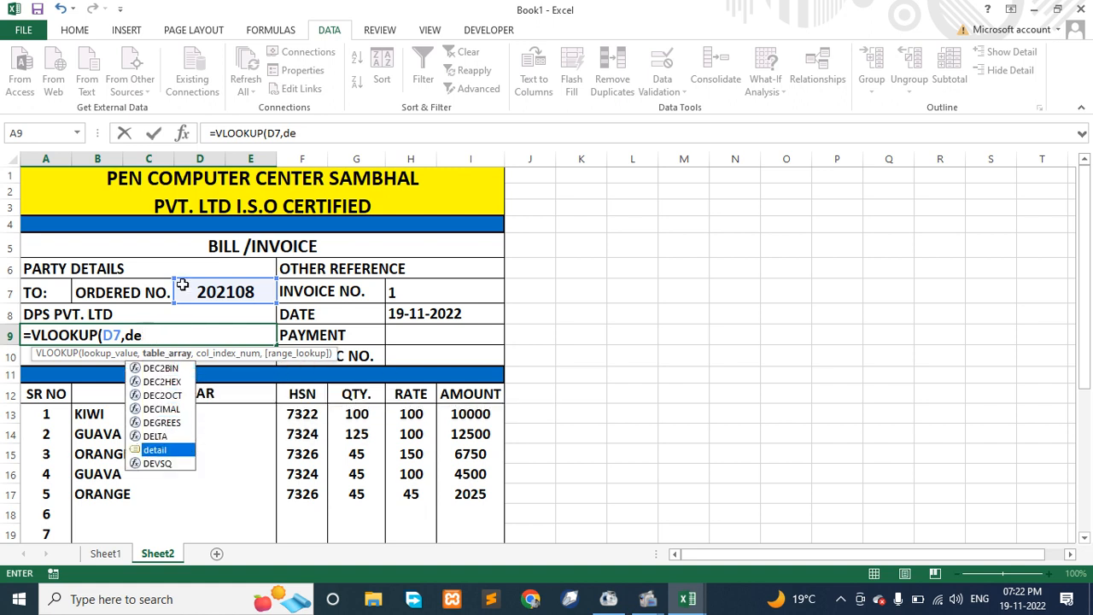
key(Tab)
text(,)
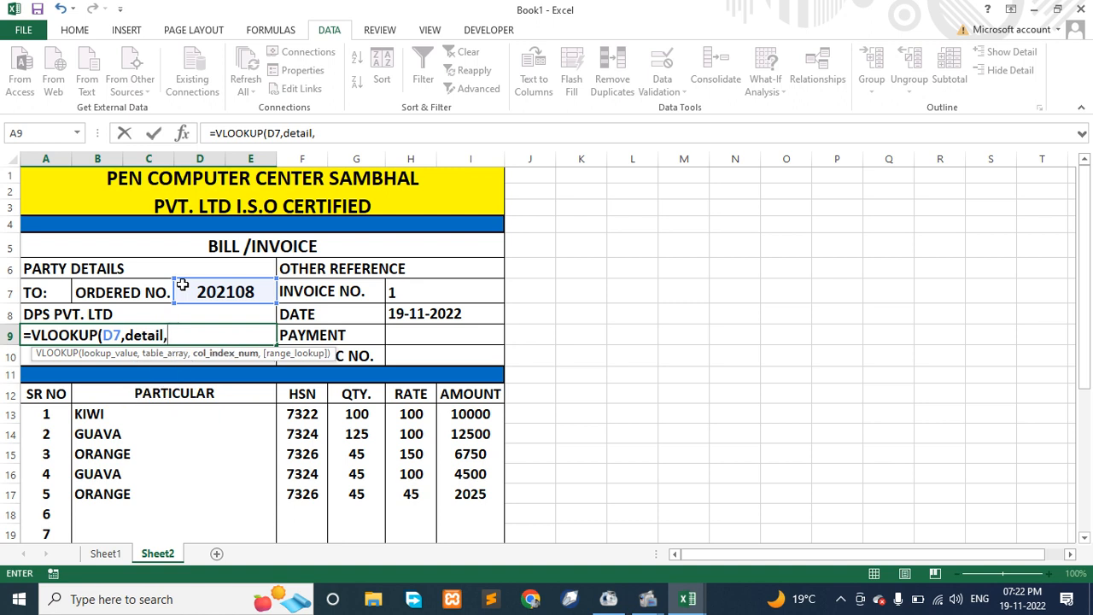
Step: Complete the VLOOKUP formula in A9 with column 3 and the exact match option FALSE
text(3,)
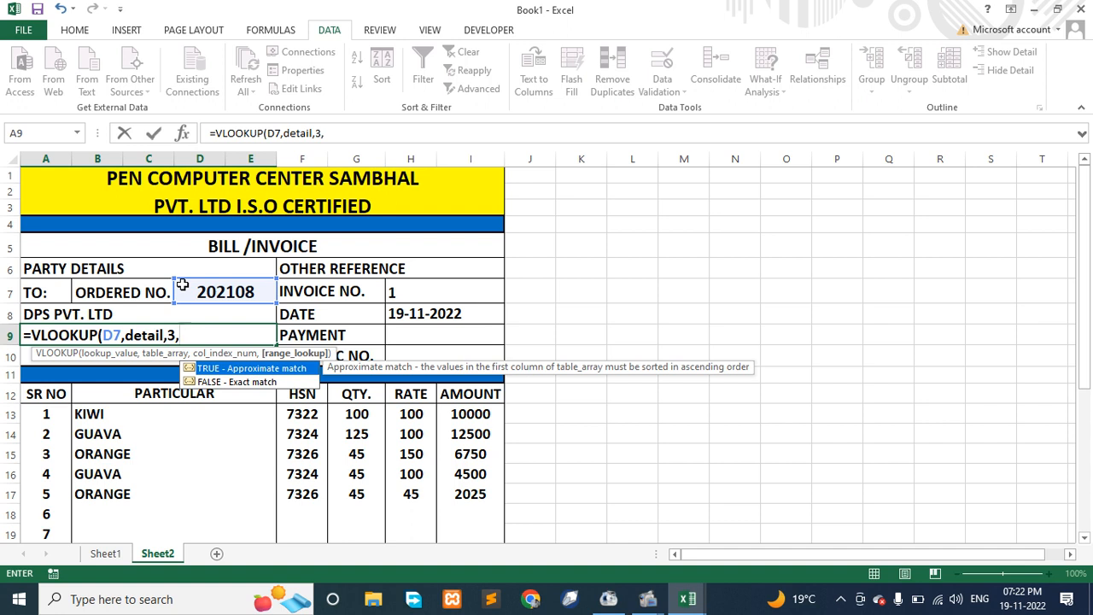
key(Down)
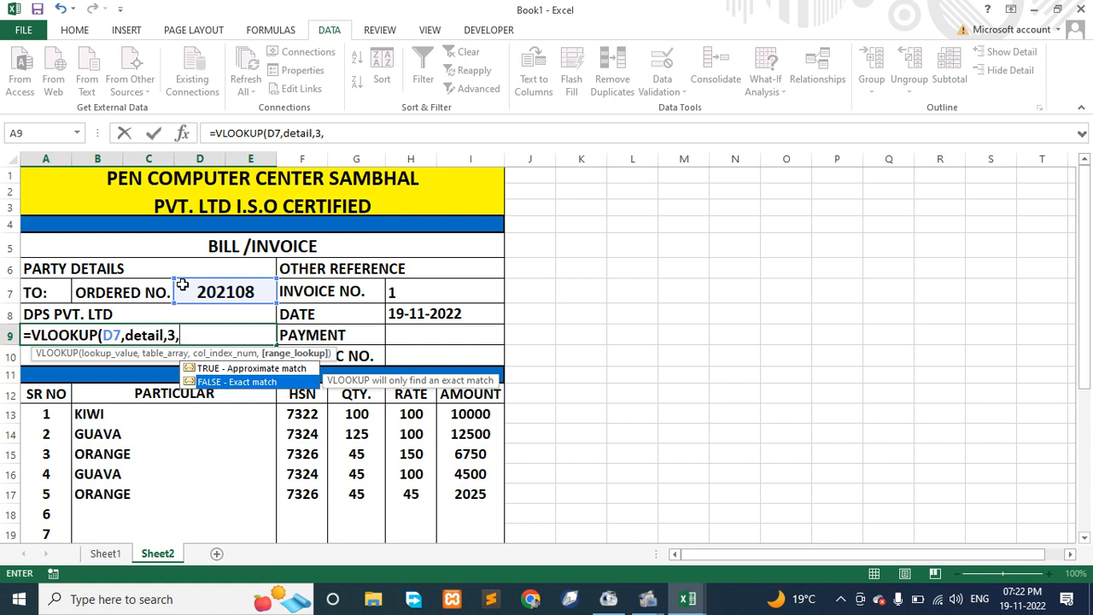
text())
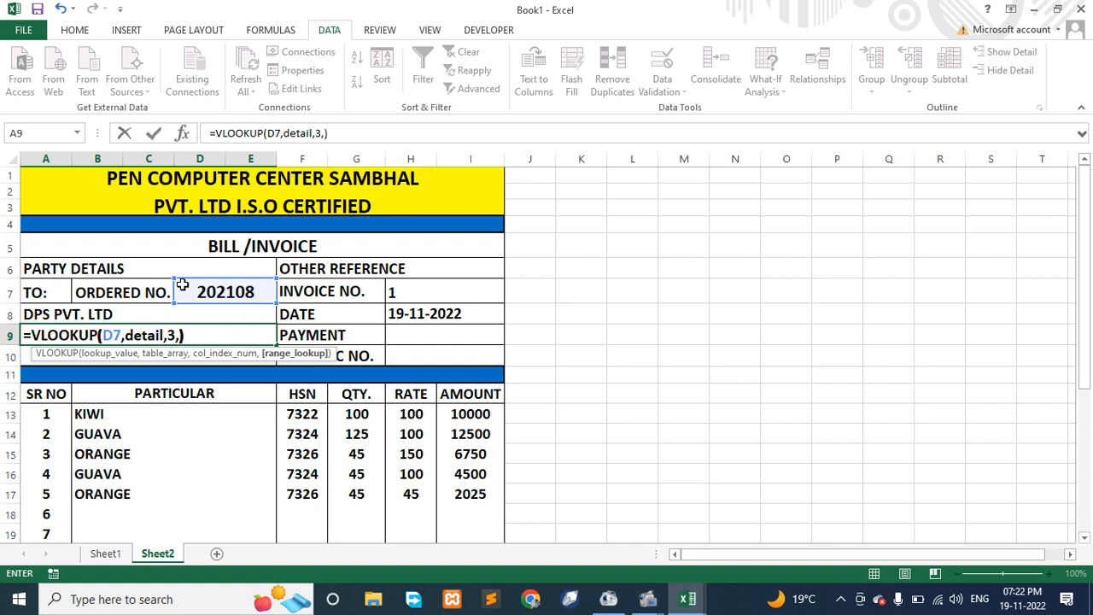
key(BackSpace)
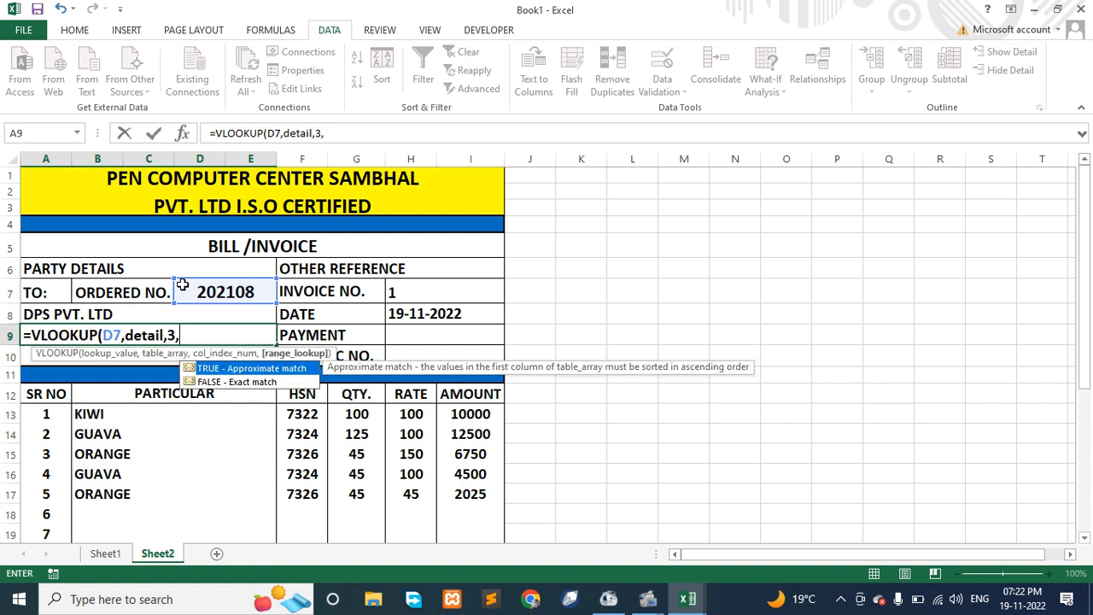
key(Down)
key(Tab)
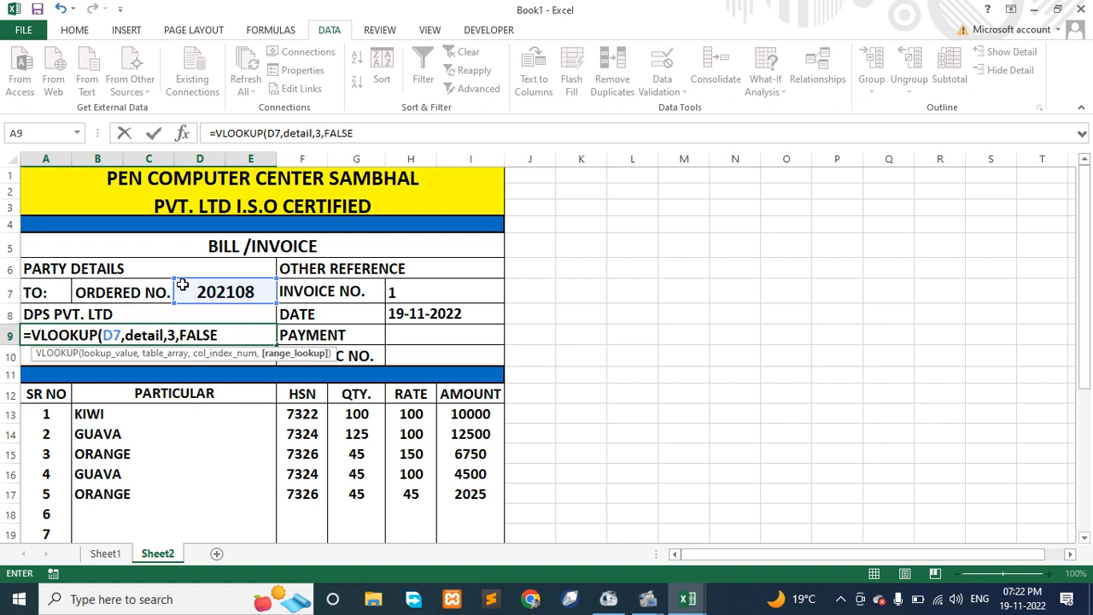
text())
key(Return)
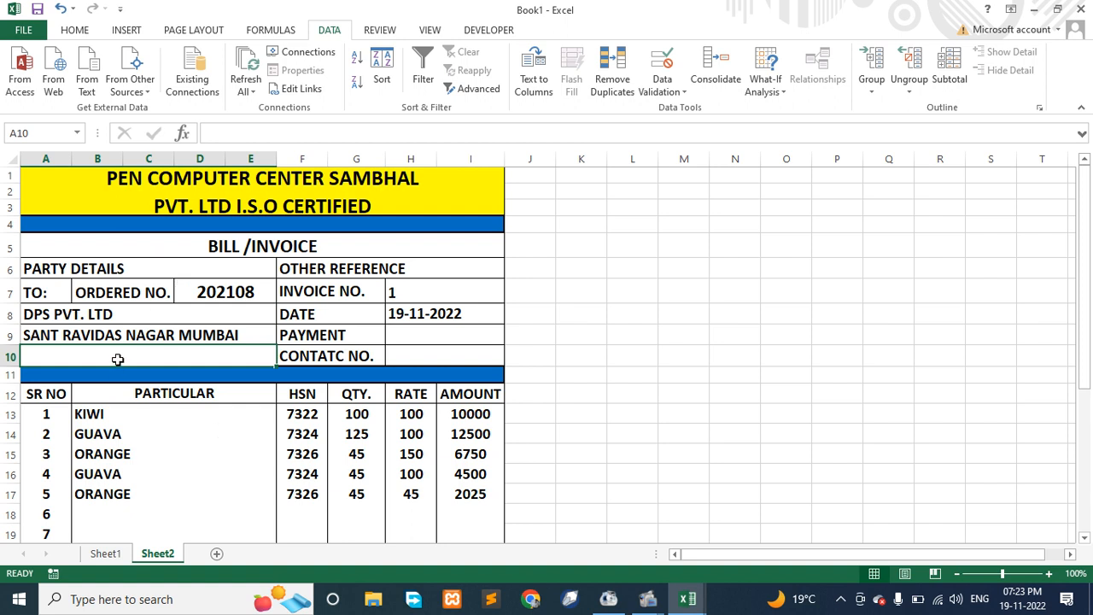
text(=)
key(BackSpace)
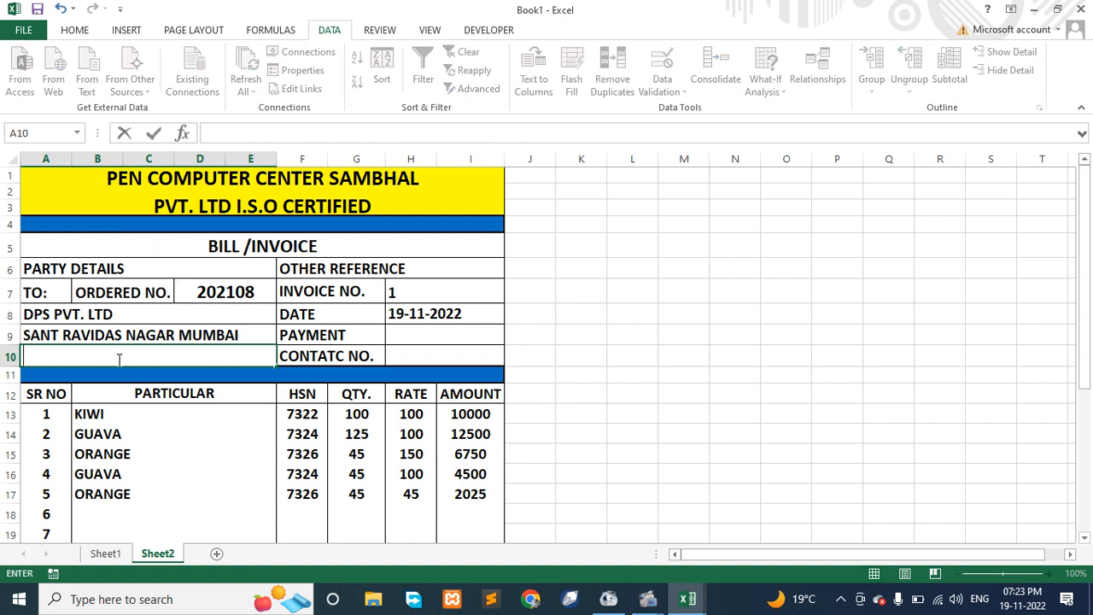
click(577, 292)
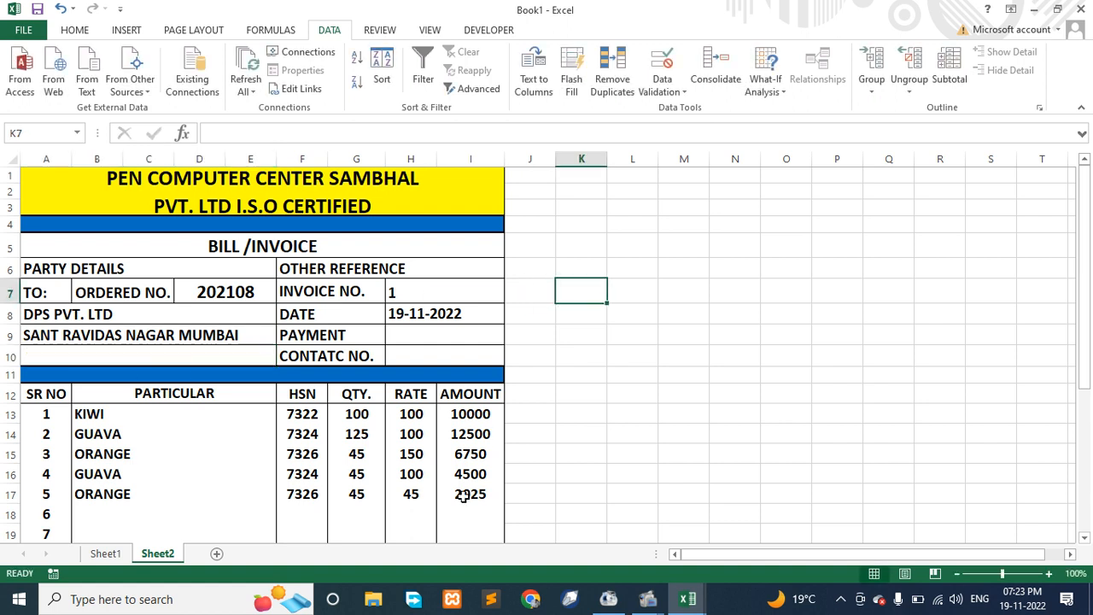
Step: Check the column order of the customer order detail table on Sheet1 and return to the invoice on Sheet2
click(123, 554)
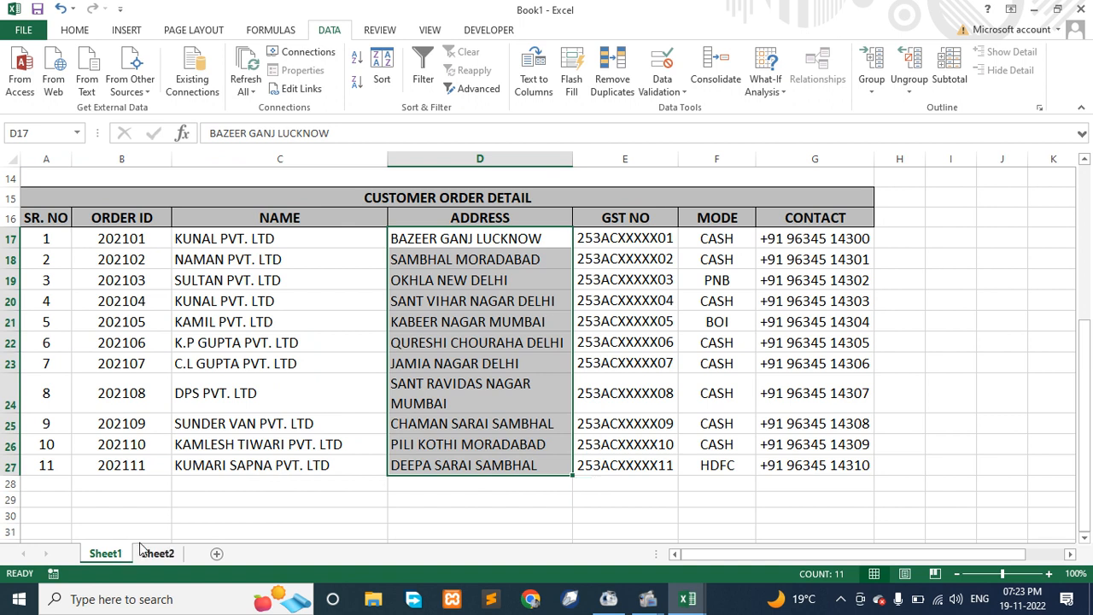
click(265, 483)
click(158, 554)
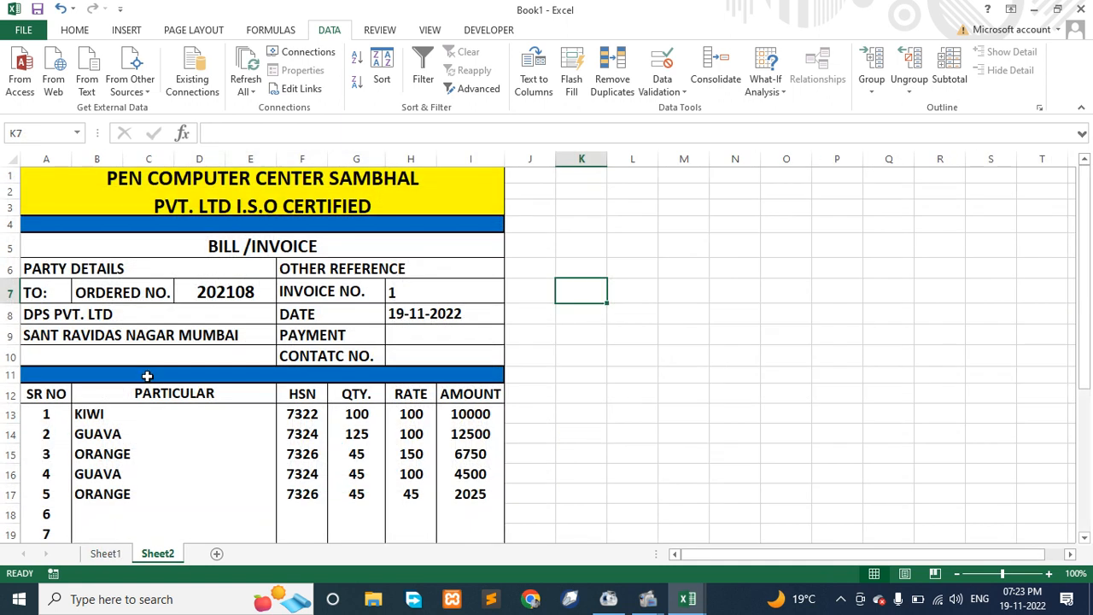
Step: Start a VLOOKUP formula in cell A10 with the ordered number cell D7 as the lookup value
click(110, 355)
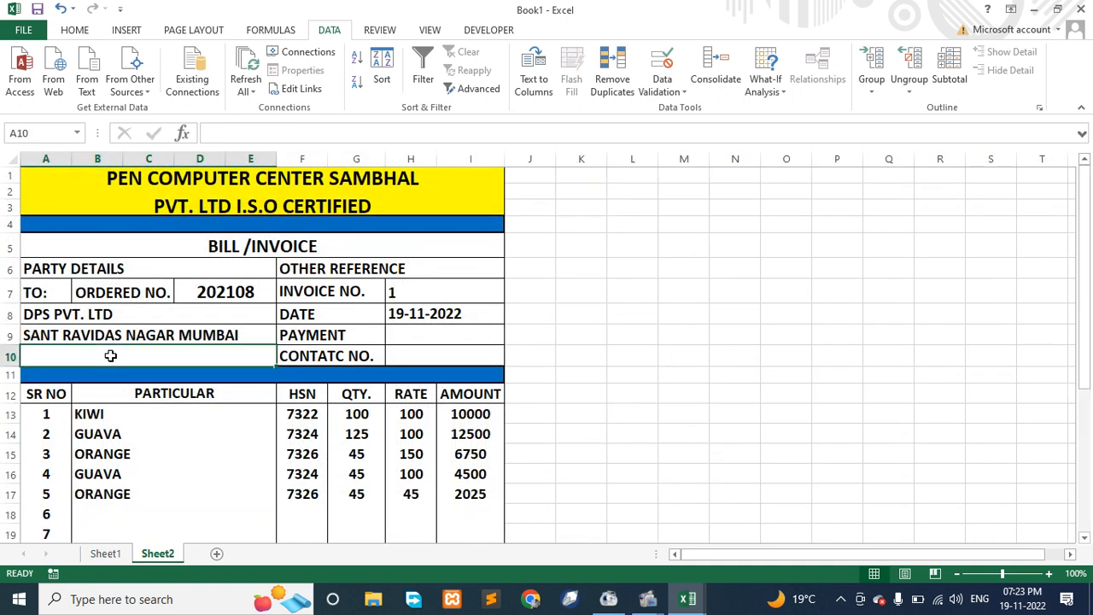
text(=vl)
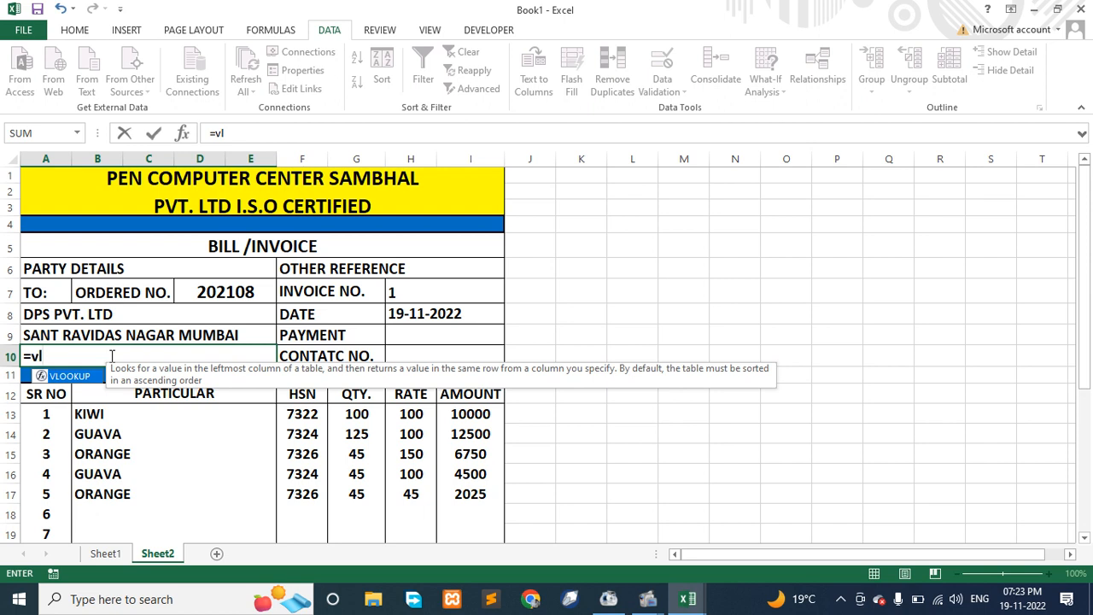
key(Tab)
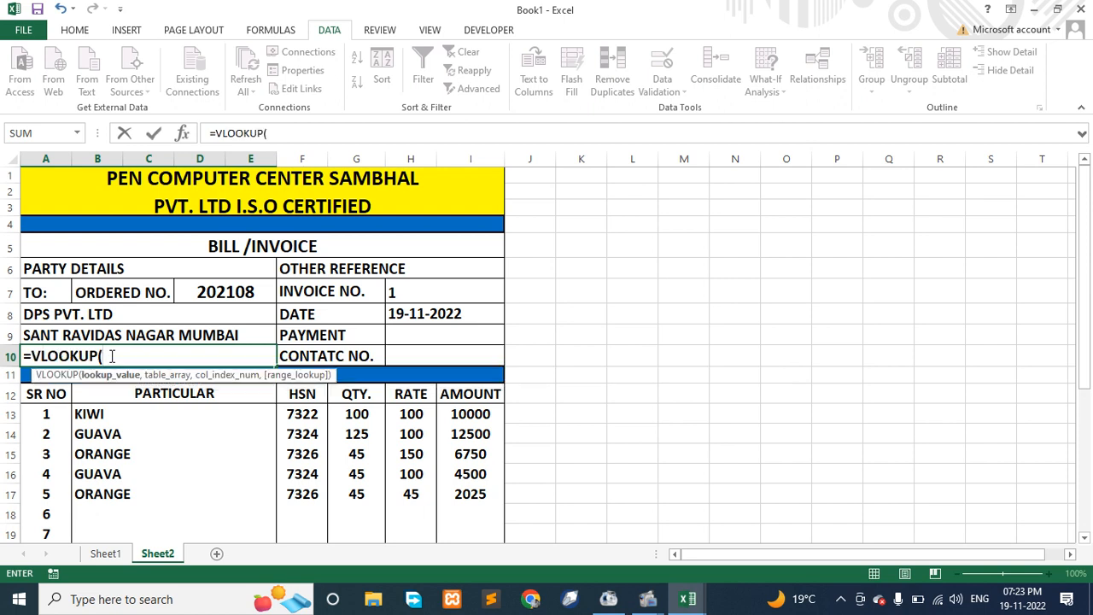
click(240, 291)
text(,)
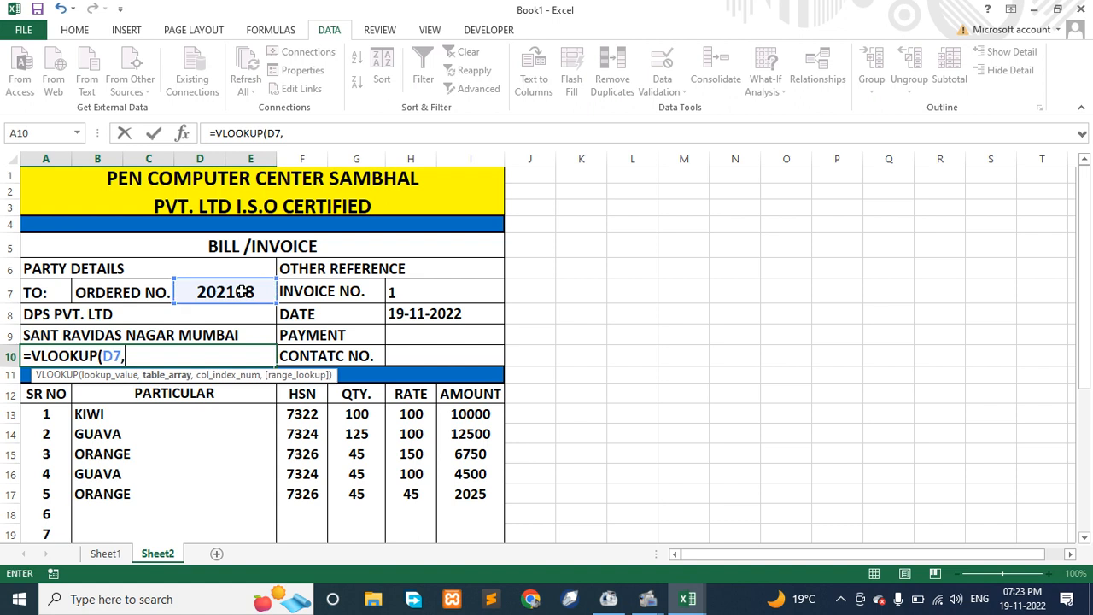
Step: Complete the VLOOKUP formula in A10 with the named range detail, column 4 and the exact match option FALSE
text(de)
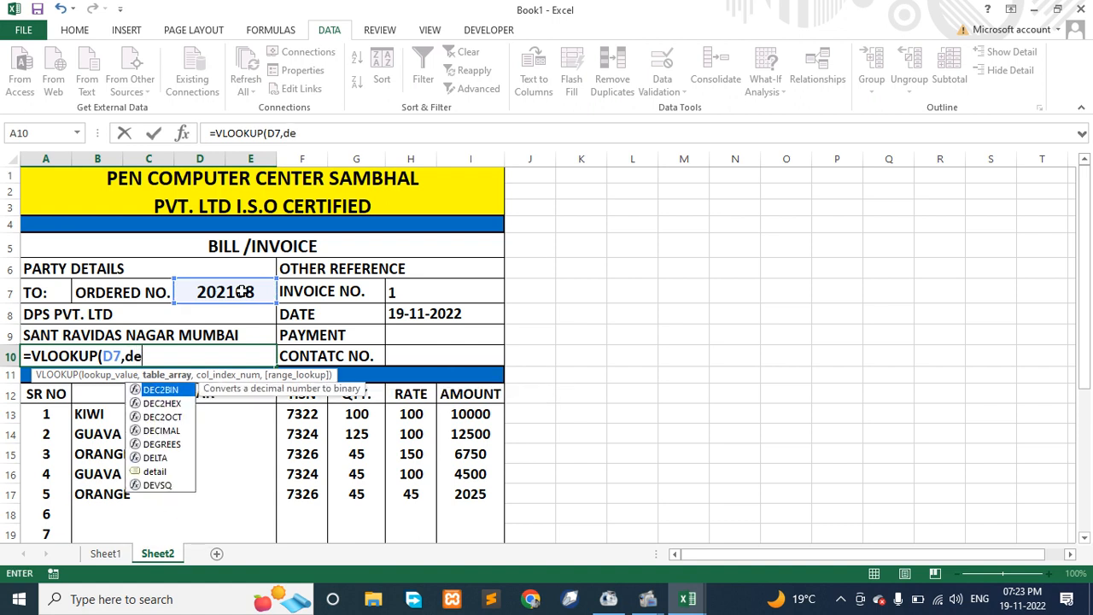
text(tail)
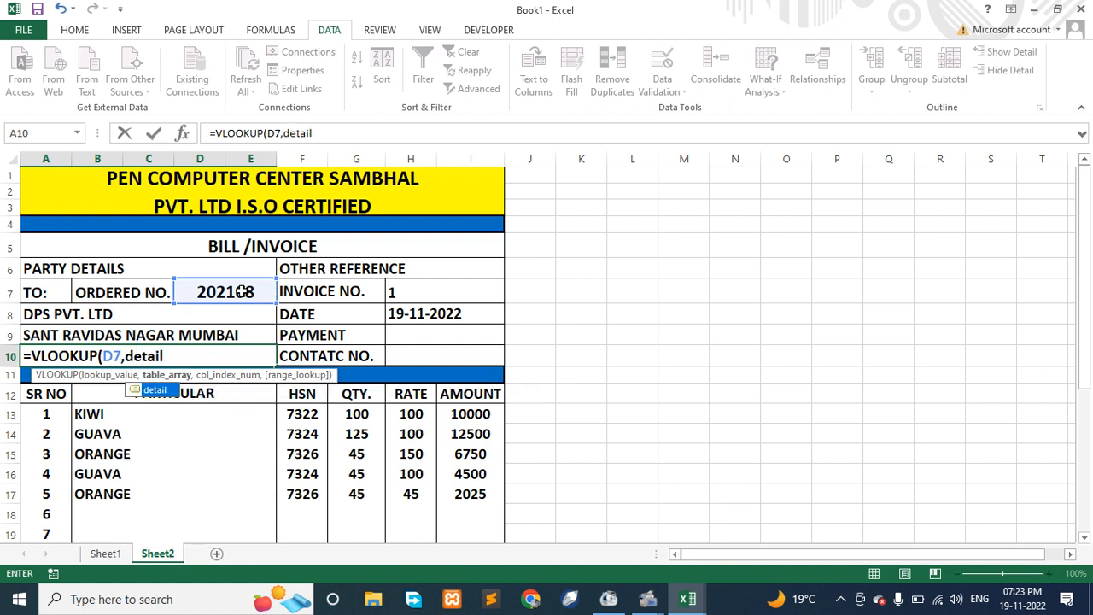
text(,)
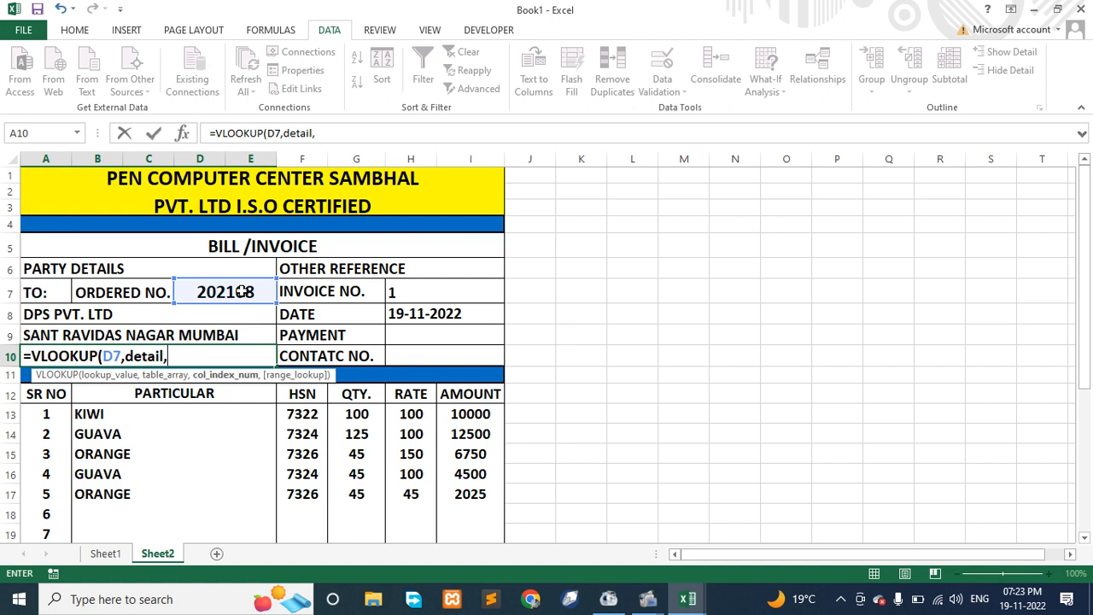
text(4,)
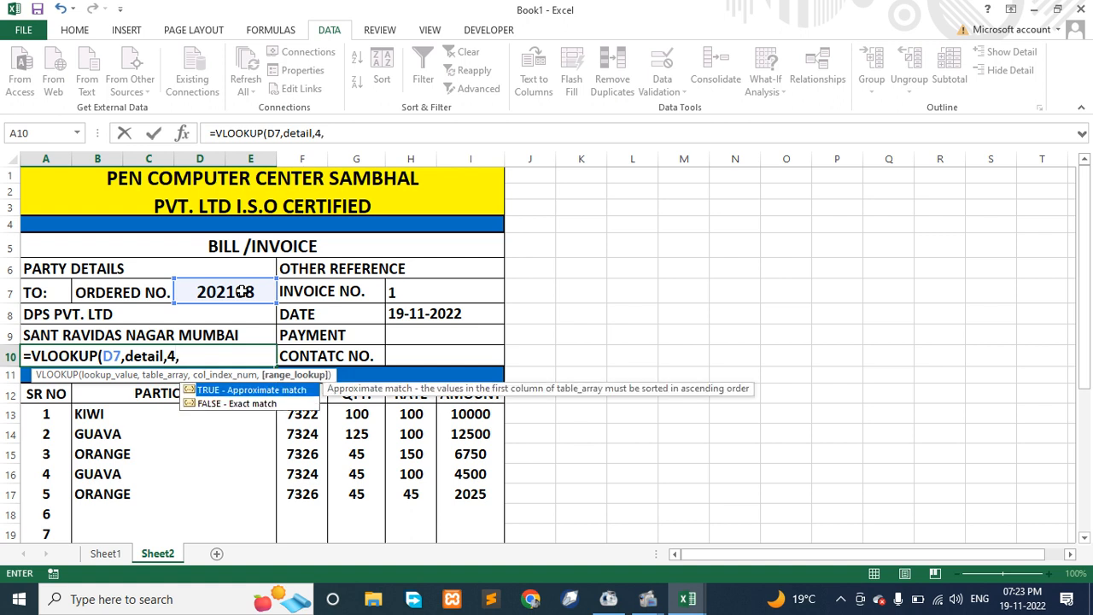
key(Down)
key(Tab)
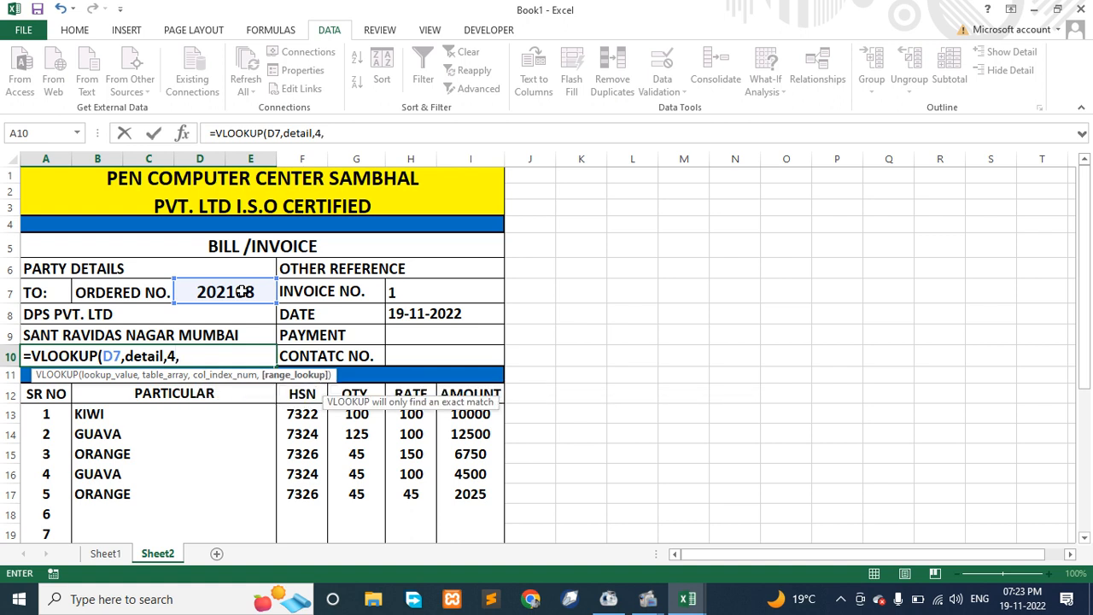
text())
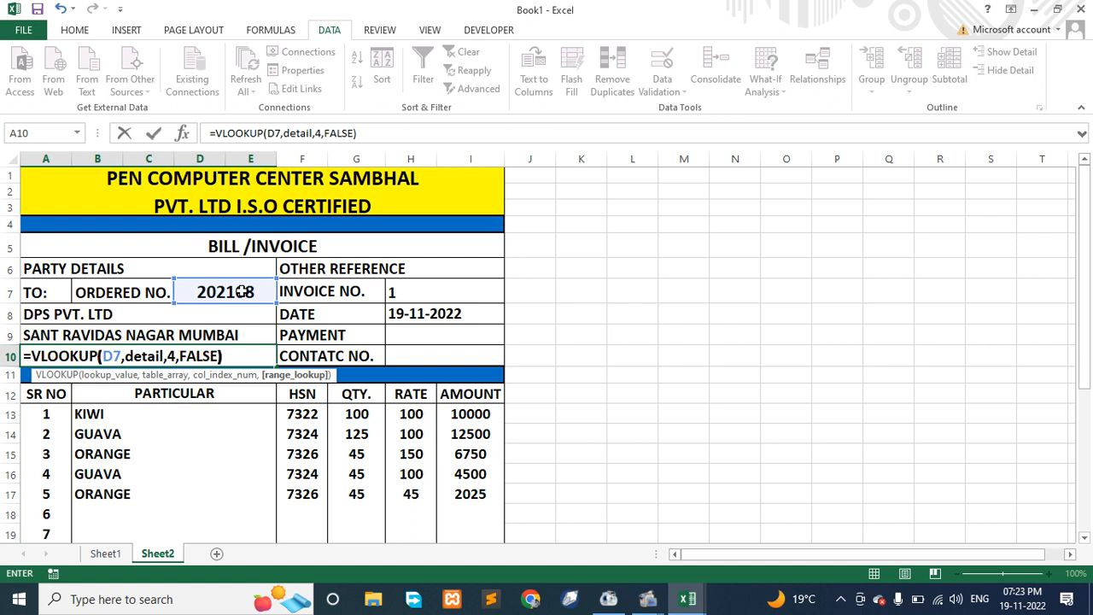
key(Return)
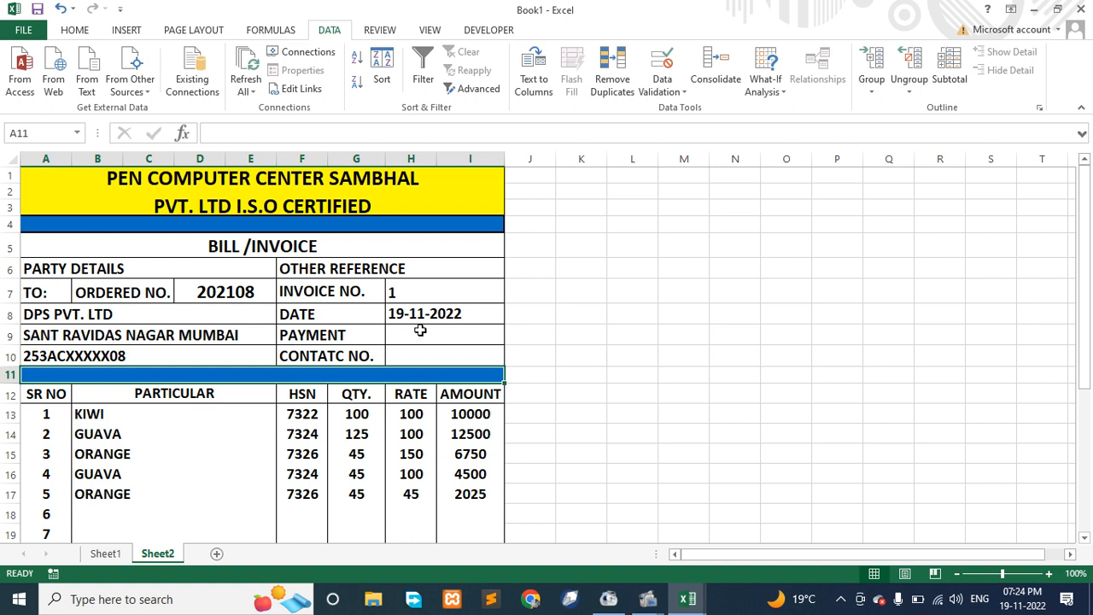
Step: Try to copy the party name lookup from A8 into the payment cell H9 and clear the pasted value
click(100, 321)
key(ctrl+c)
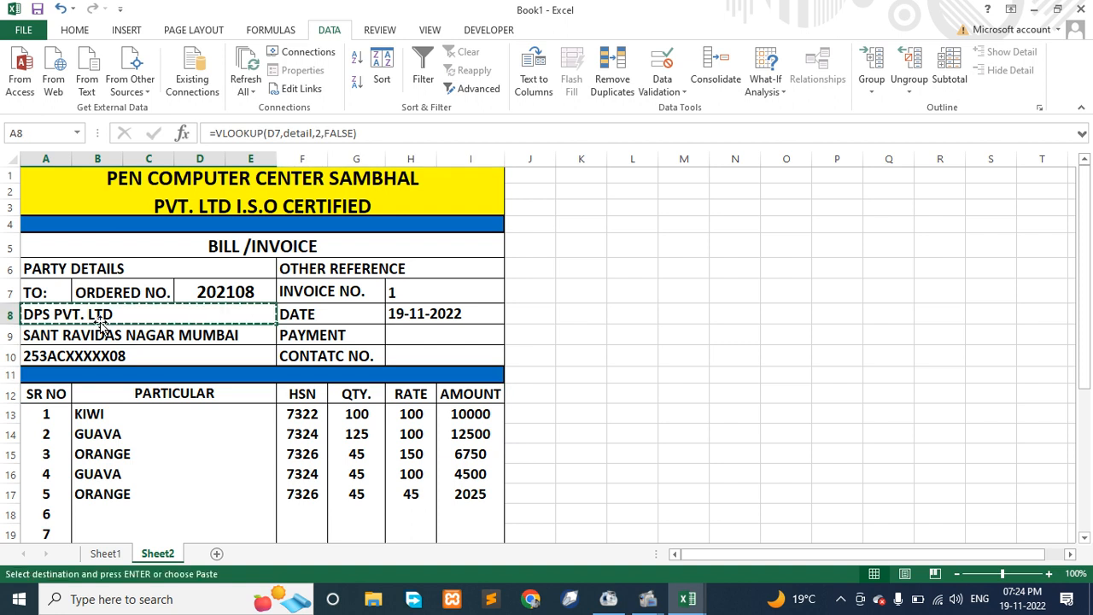
click(414, 339)
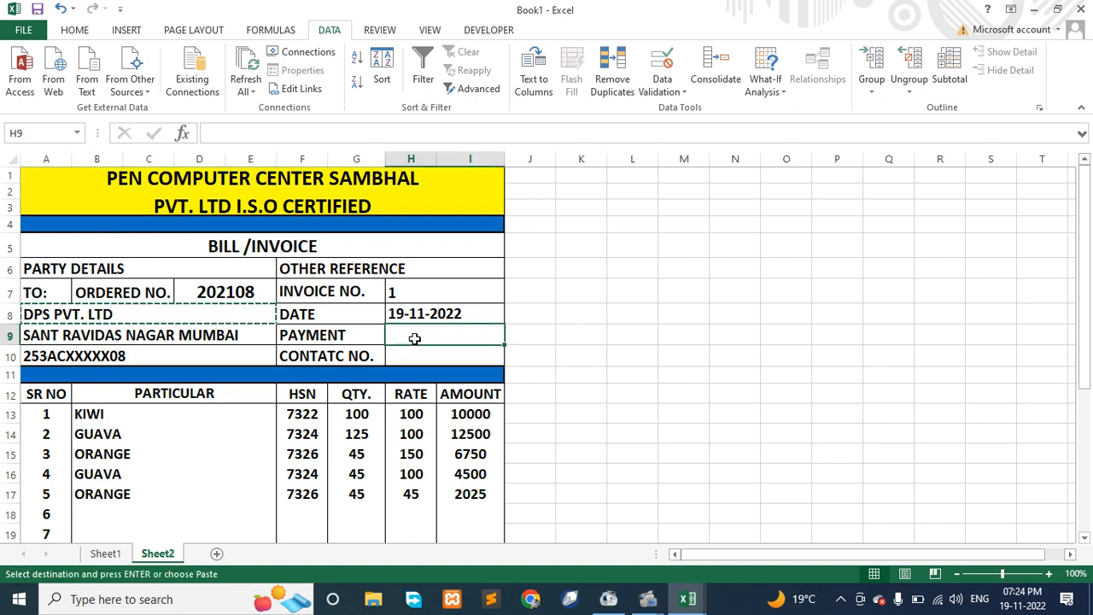
key(ctrl+v)
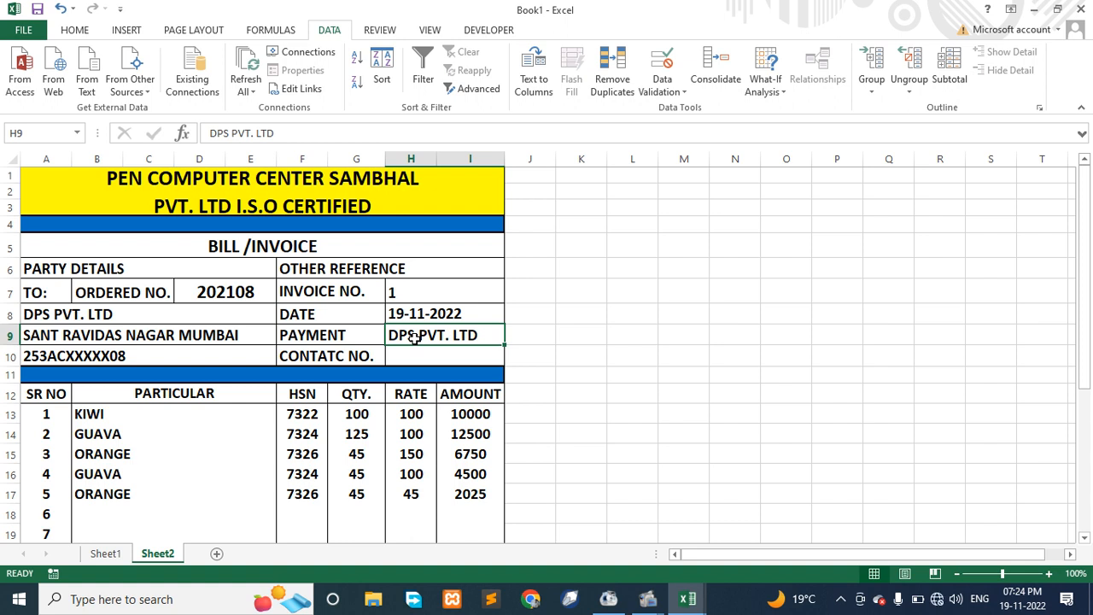
double_click(419, 337)
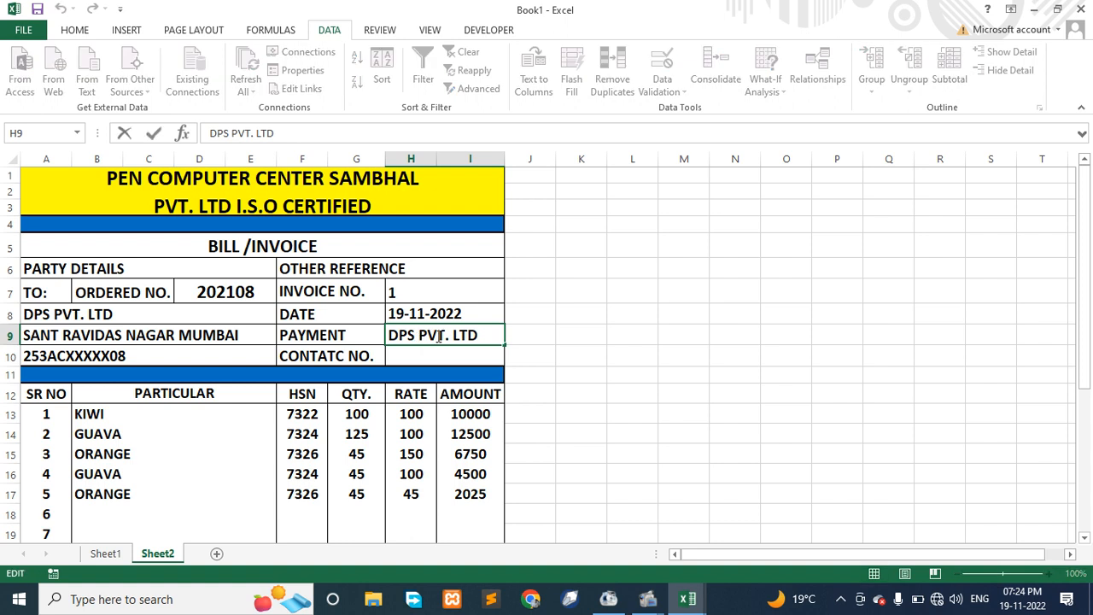
click(432, 356)
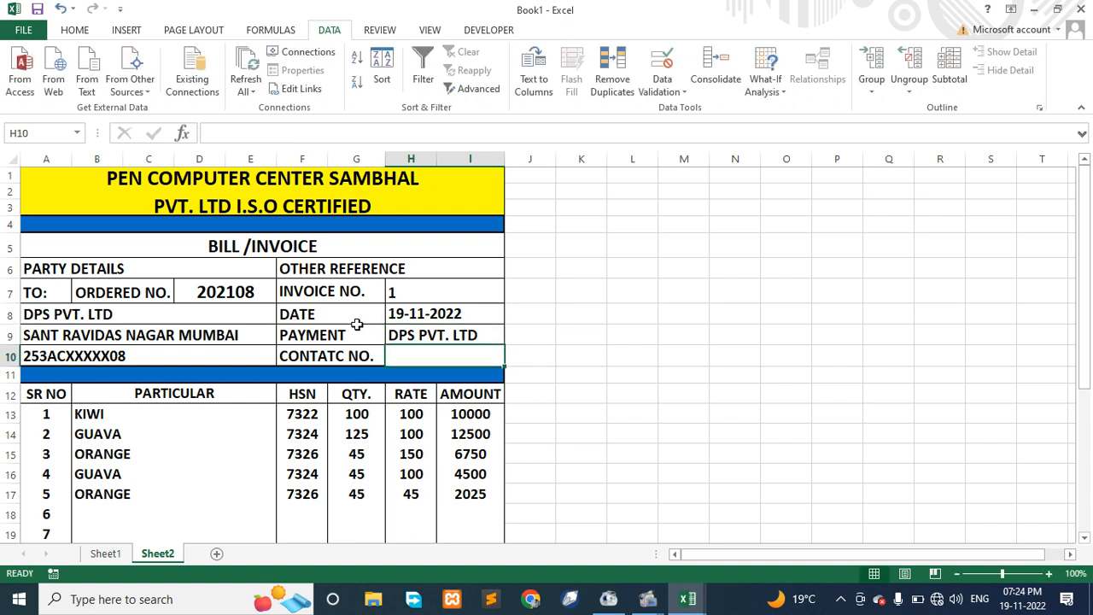
click(89, 315)
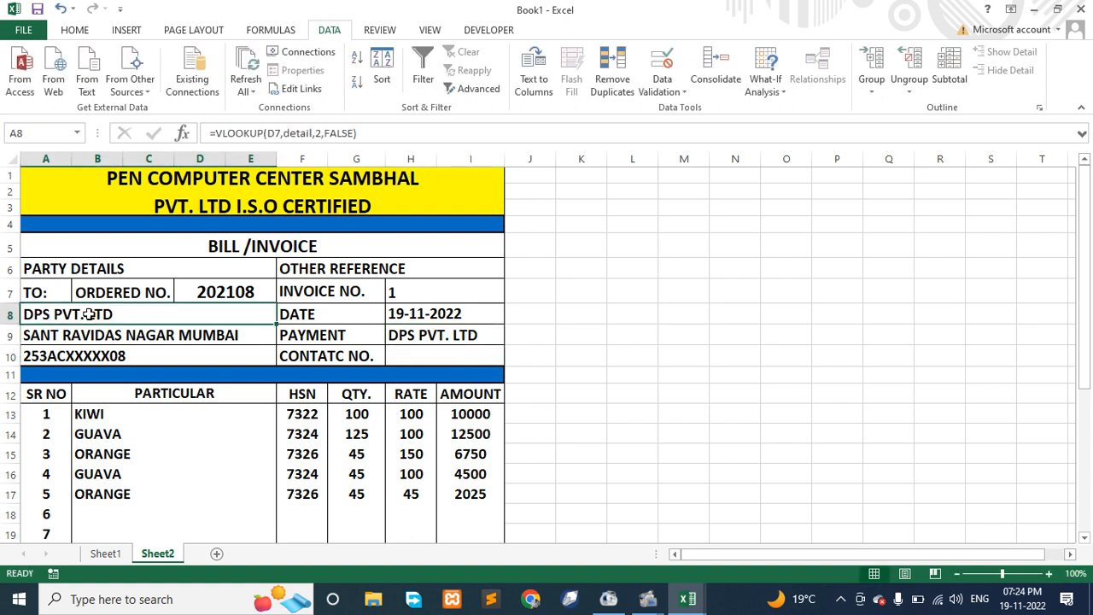
key(ctrl+c)
click(432, 337)
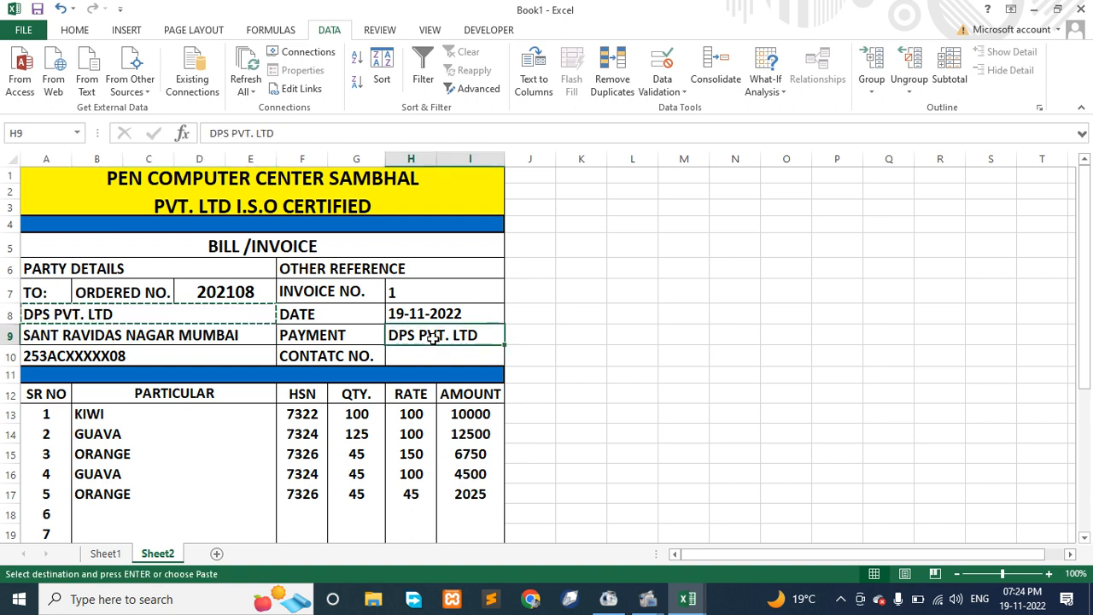
key(Escape)
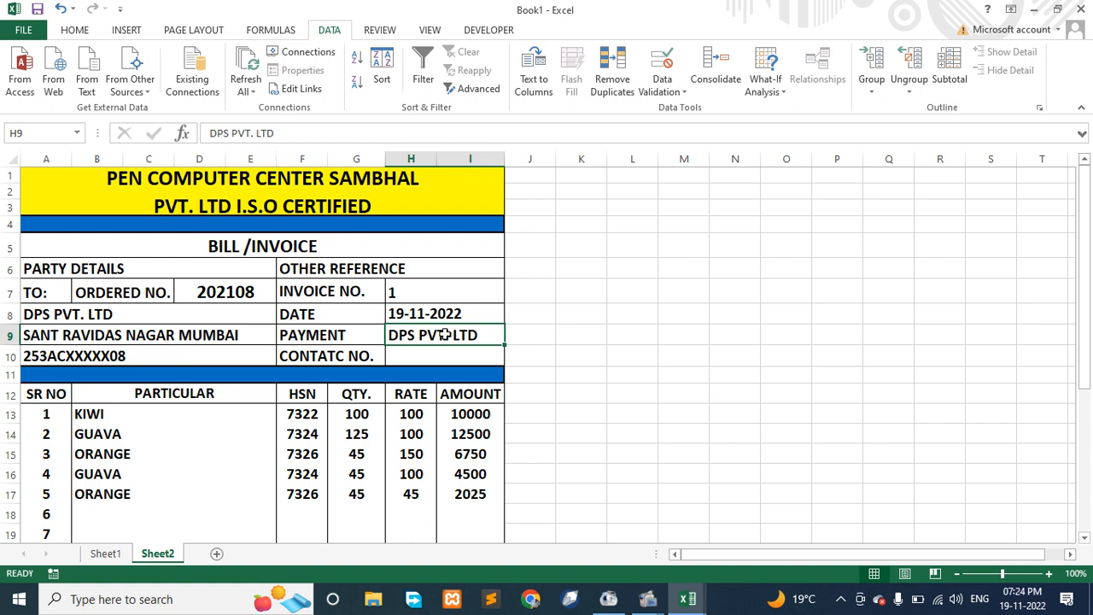
key(Delete)
Step: Start a VLOOKUP formula in the payment cell H9 with lookup value D7 and the named range detail
text(=vl)
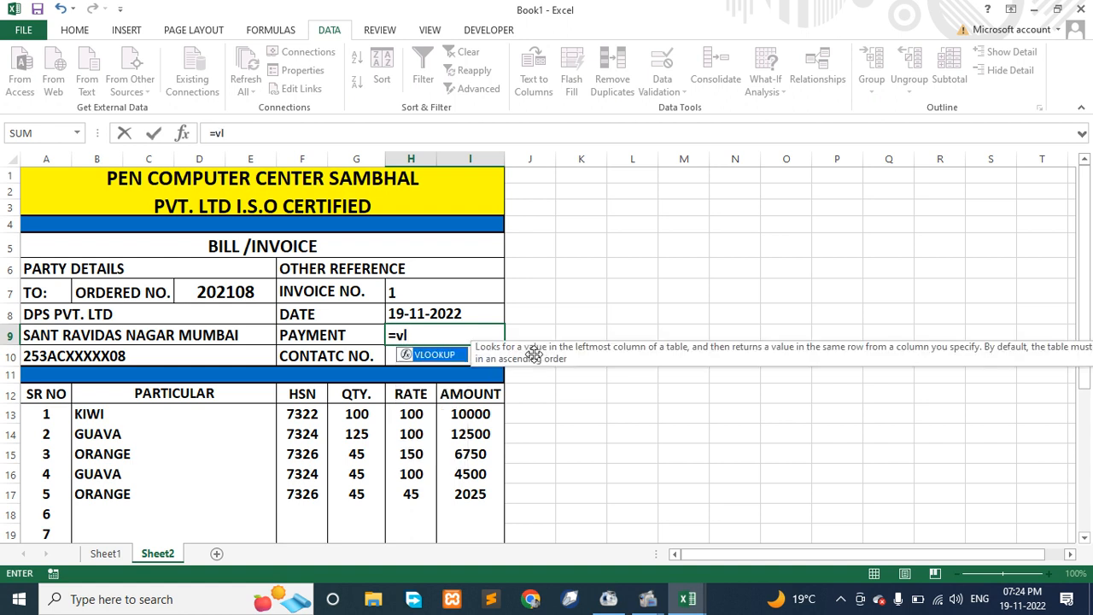
key(Tab)
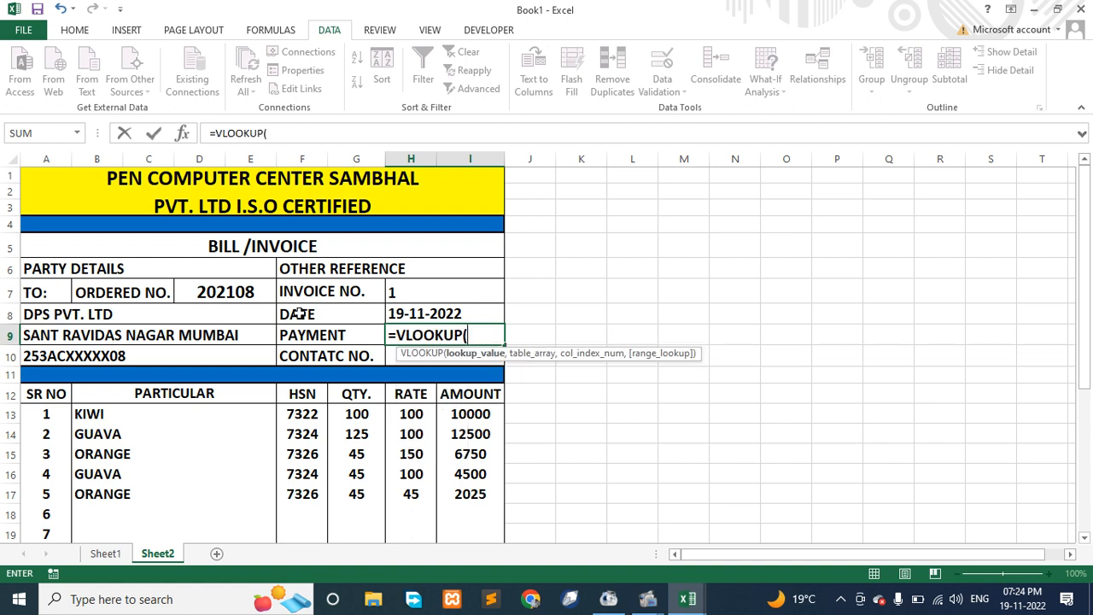
click(226, 292)
text(,deatik)
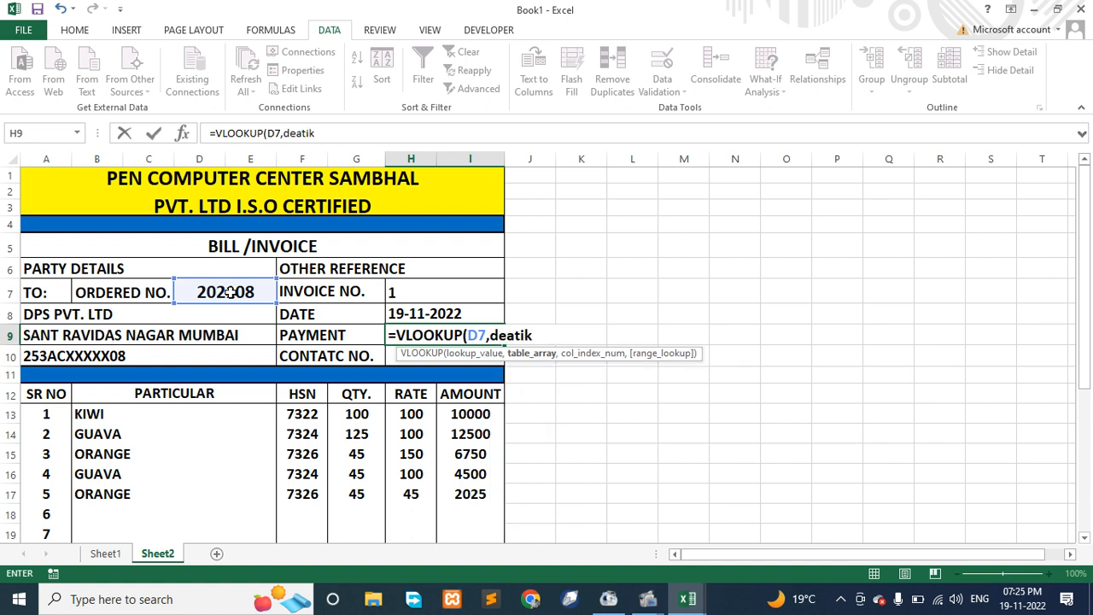
key(BackSpace)
key(BackSpace)
key(BackSpace)
key(BackSpace)
text(ta)
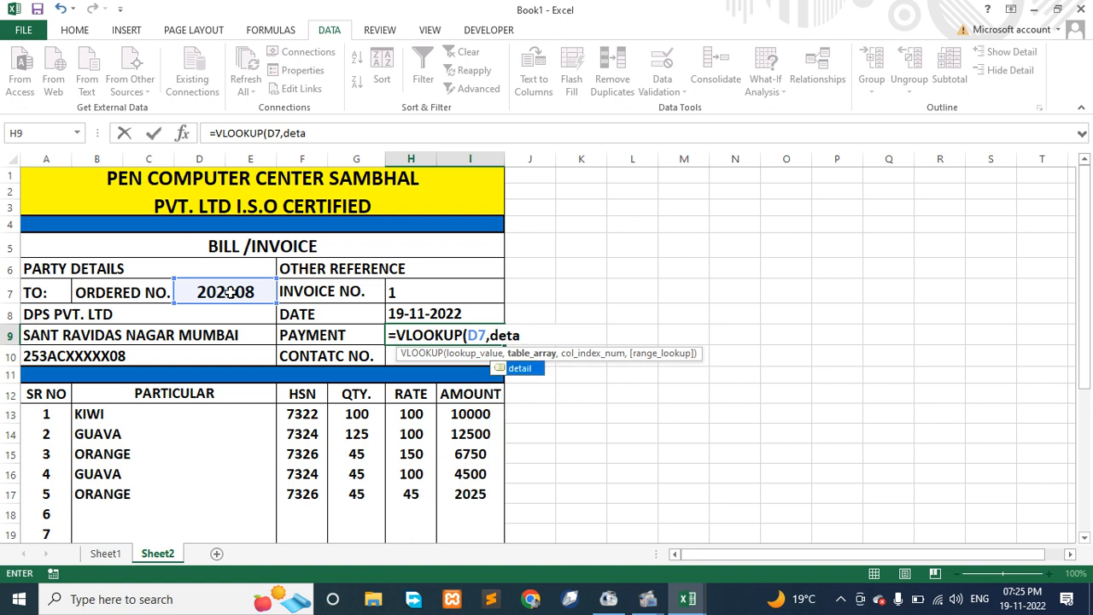
key(Tab)
text(,)
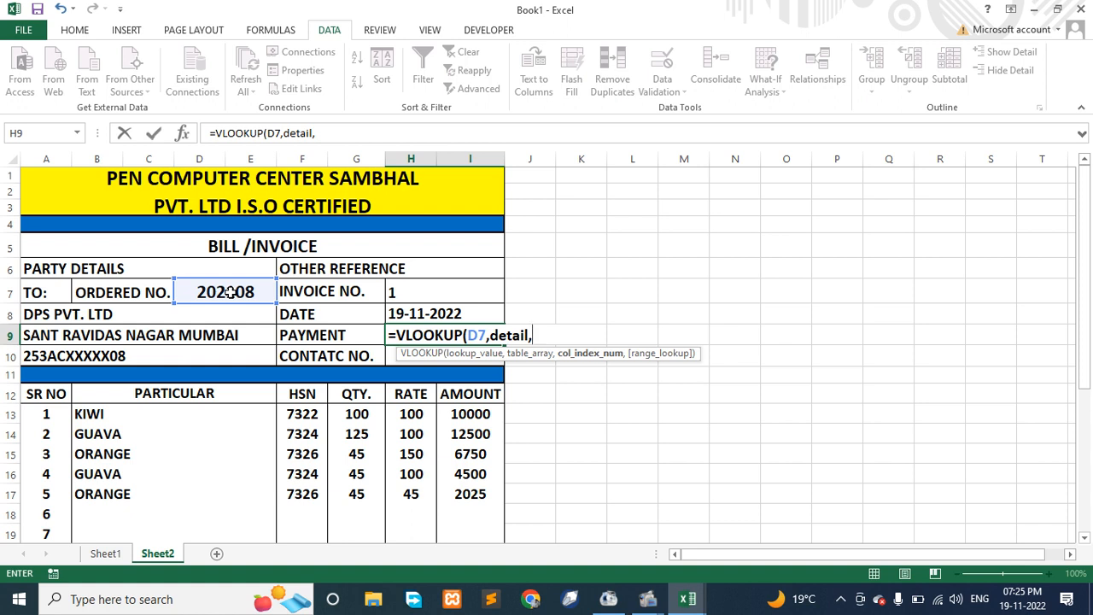
Step: Complete the VLOOKUP formula in H9 with column 6 and the exact match option FALSE
text(6,)
key(Down)
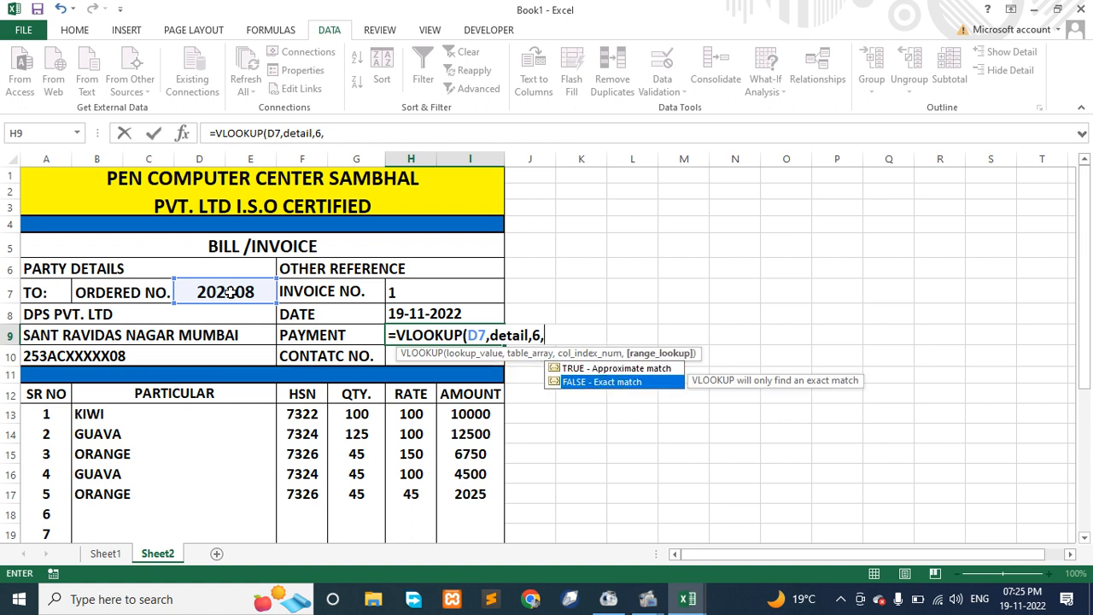
key(Tab)
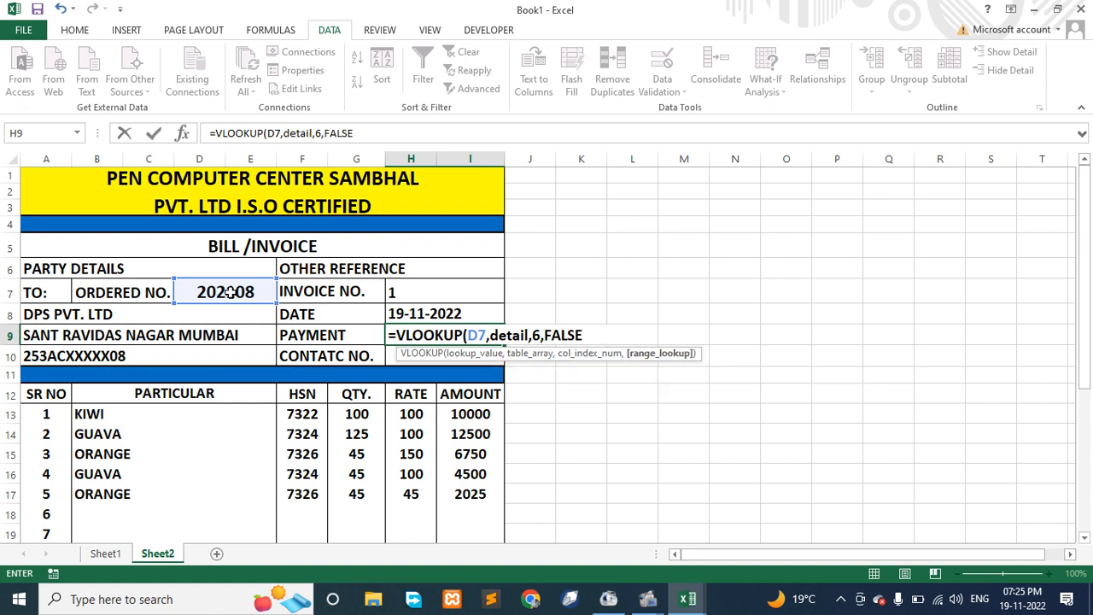
text())
key(Return)
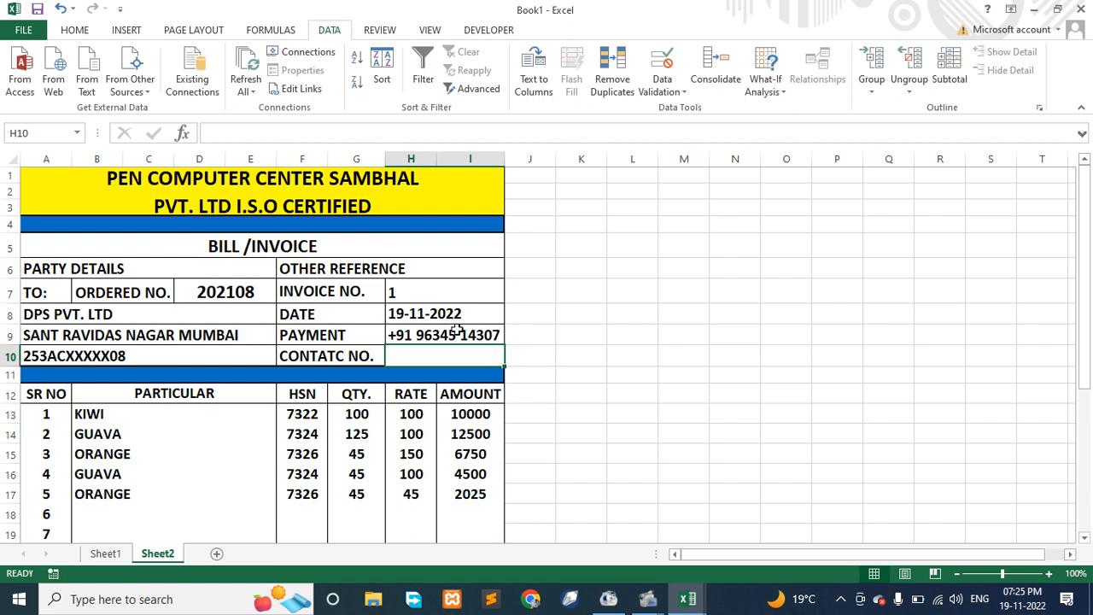
Step: Check the MODE column of the customer order detail table on Sheet1 and set the column number in H9's VLOOKUP to 5
click(105, 555)
drag(714, 239, 707, 459)
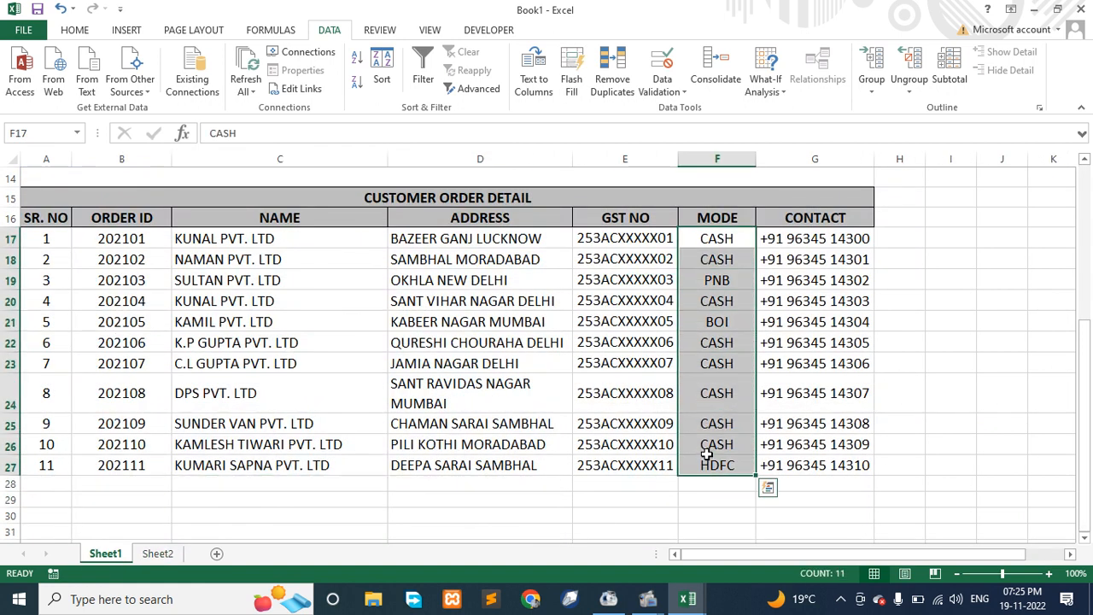
click(683, 482)
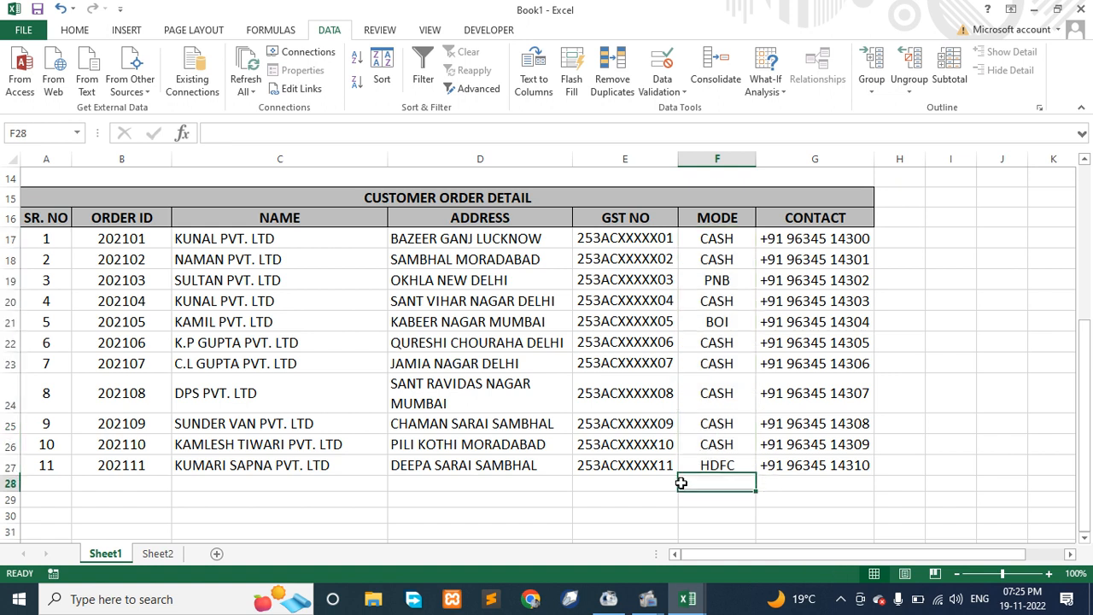
click(167, 555)
double_click(487, 337)
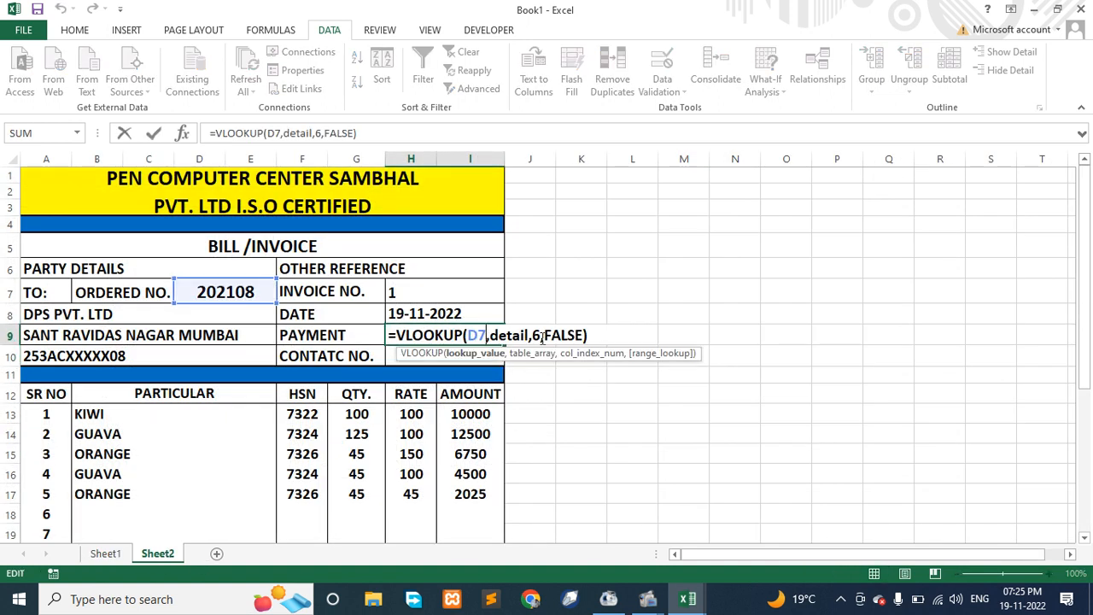
click(535, 335)
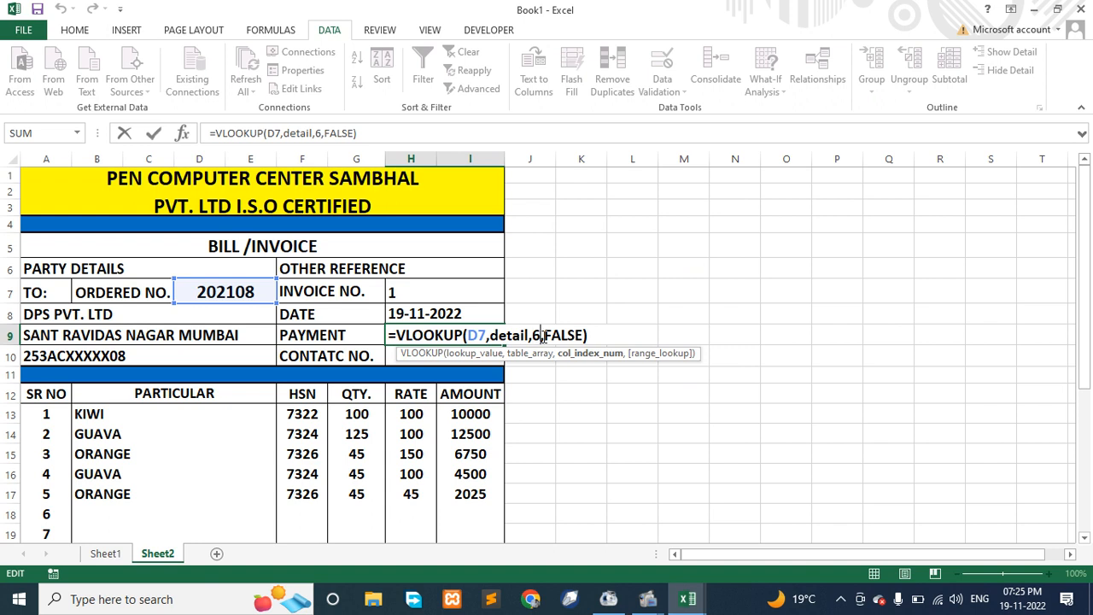
key(BackSpace)
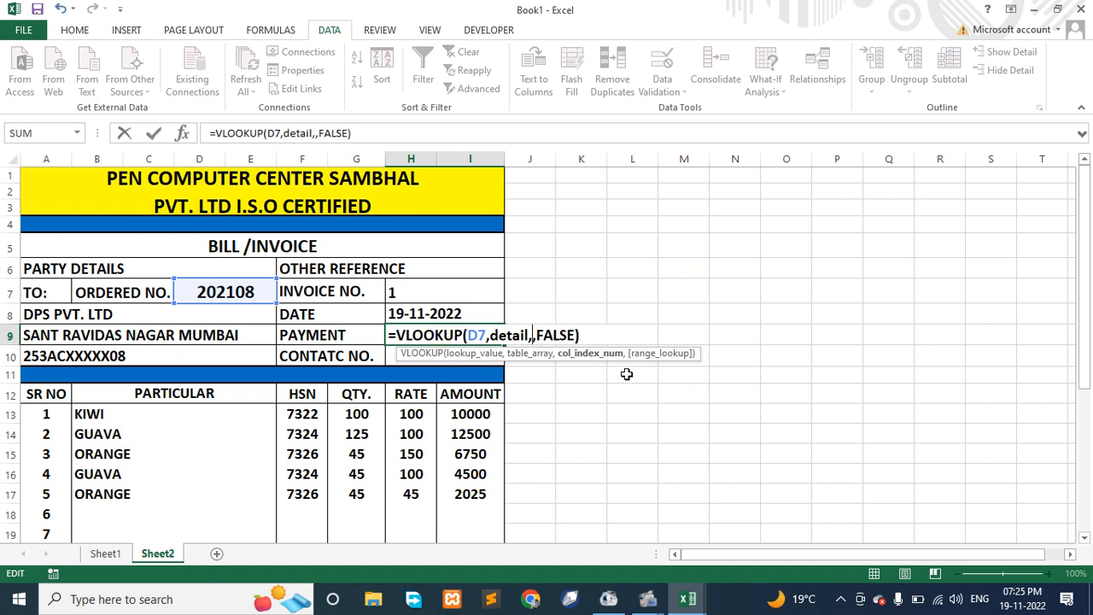
text(5)
key(Return)
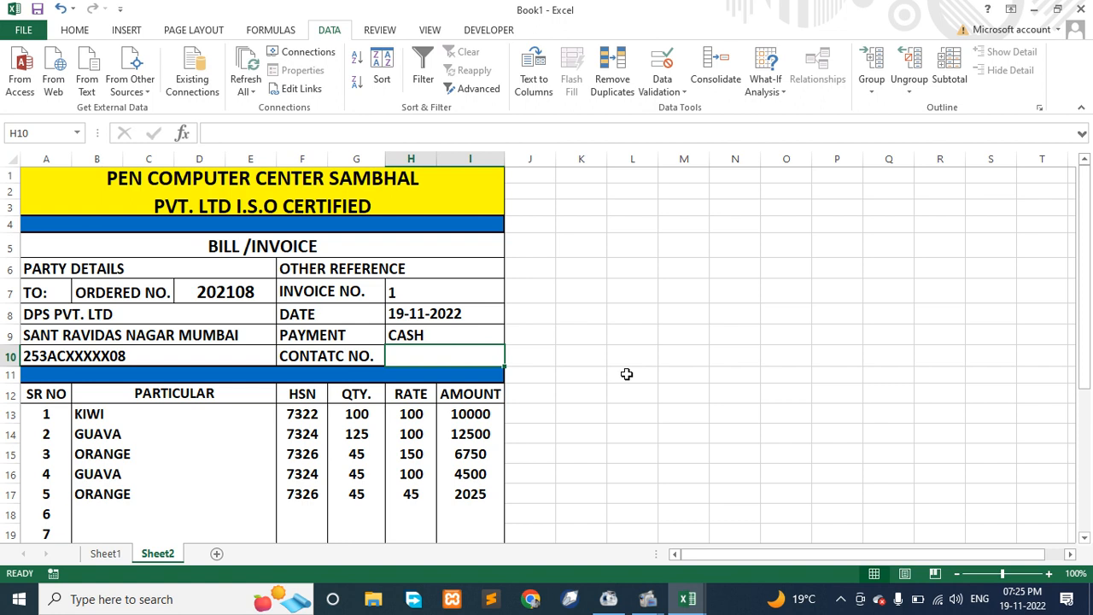
Step: Try to fill the payment formula from H9 down to H10 with its relative lookup reference, and clear H10
click(467, 339)
drag(507, 346, 506, 365)
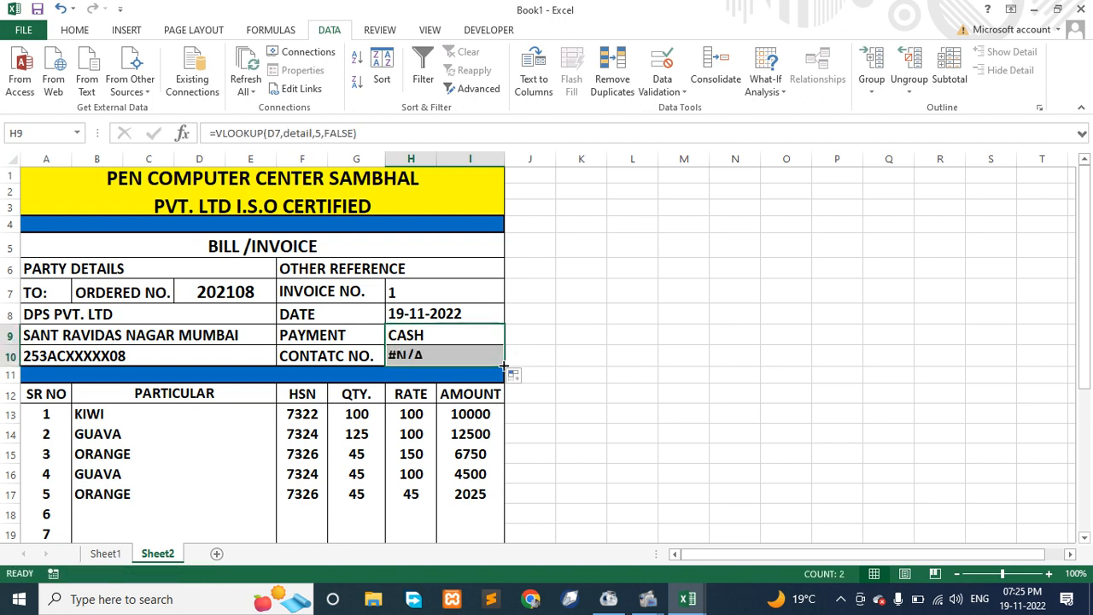
double_click(432, 357)
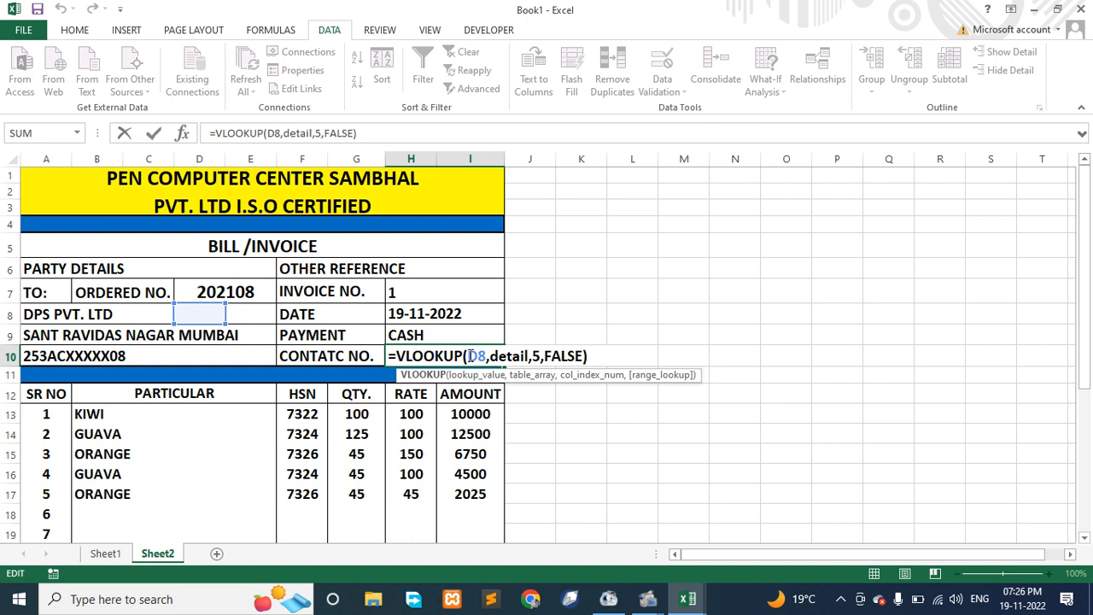
key(BackSpace)
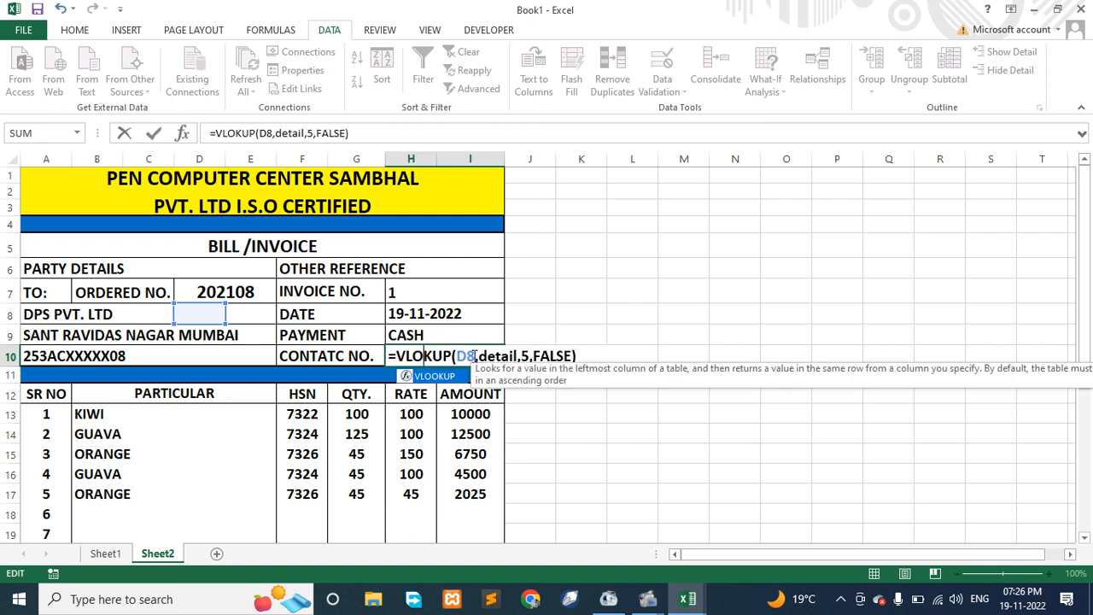
text(O)
key(Return)
click(462, 354)
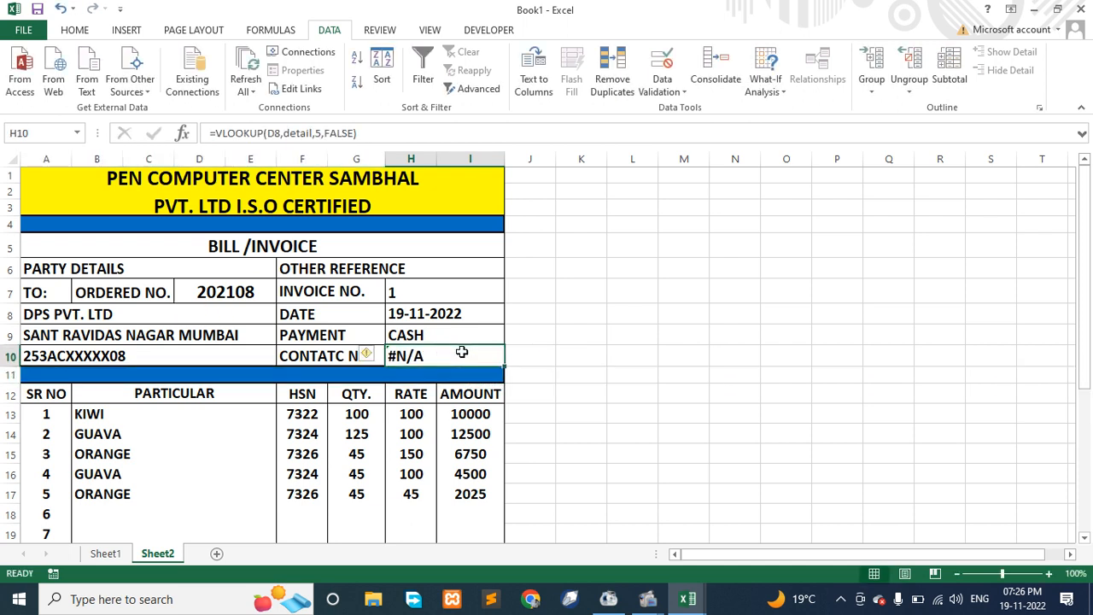
key(Delete)
Step: Make the lookup value in H9's VLOOKUP formula an absolute reference, $D$7
double_click(446, 335)
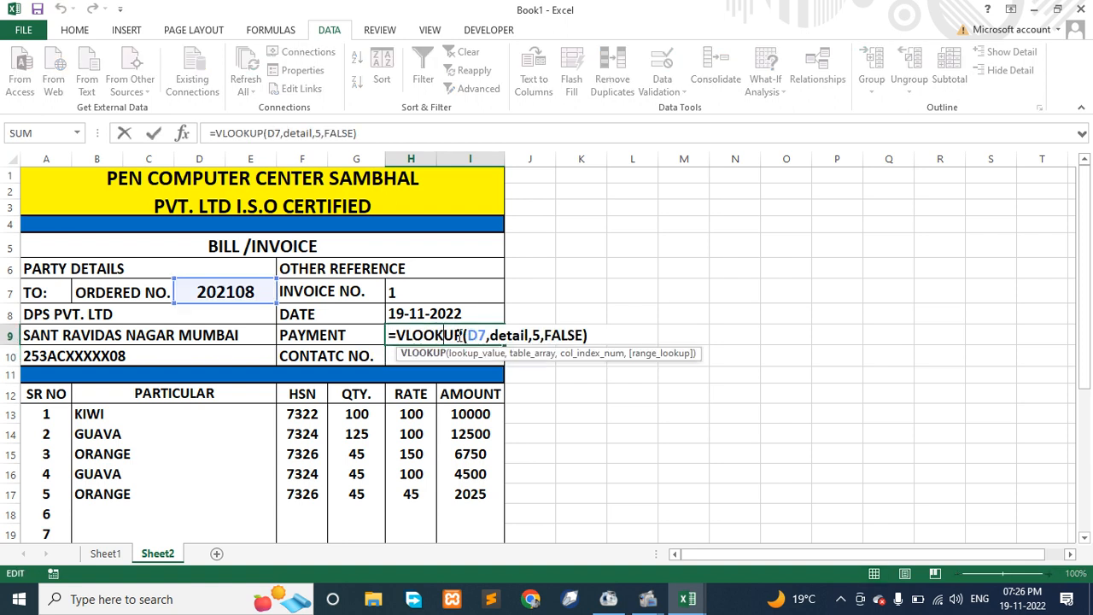
drag(466, 334, 486, 335)
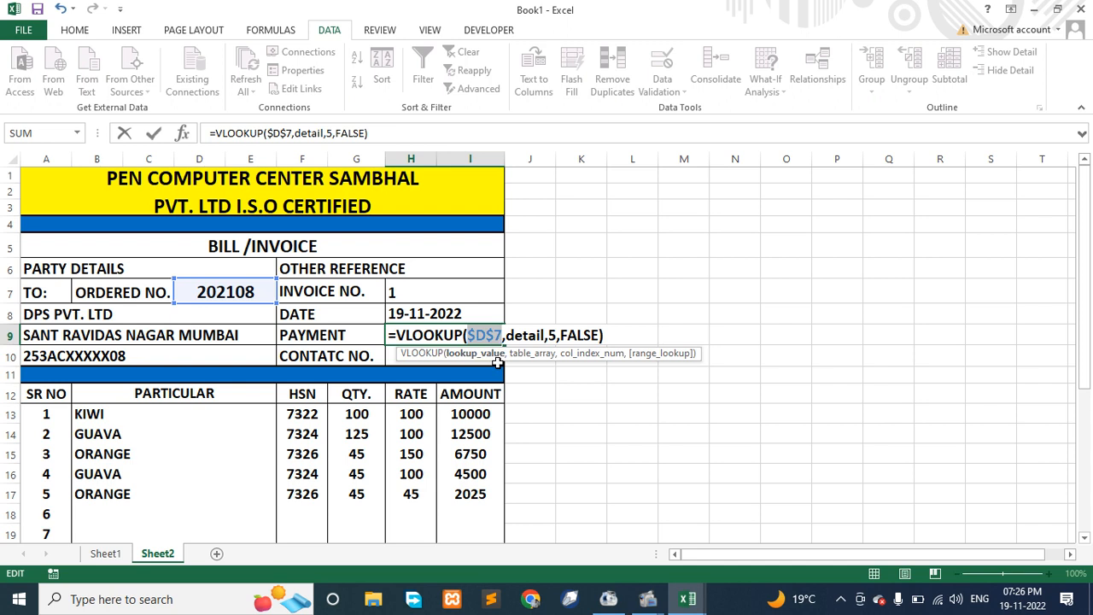
key(Return)
Step: Fill the H9 formula down to the contact number cell H10 and set its column number there to 6
click(477, 337)
drag(504, 345, 499, 359)
double_click(478, 357)
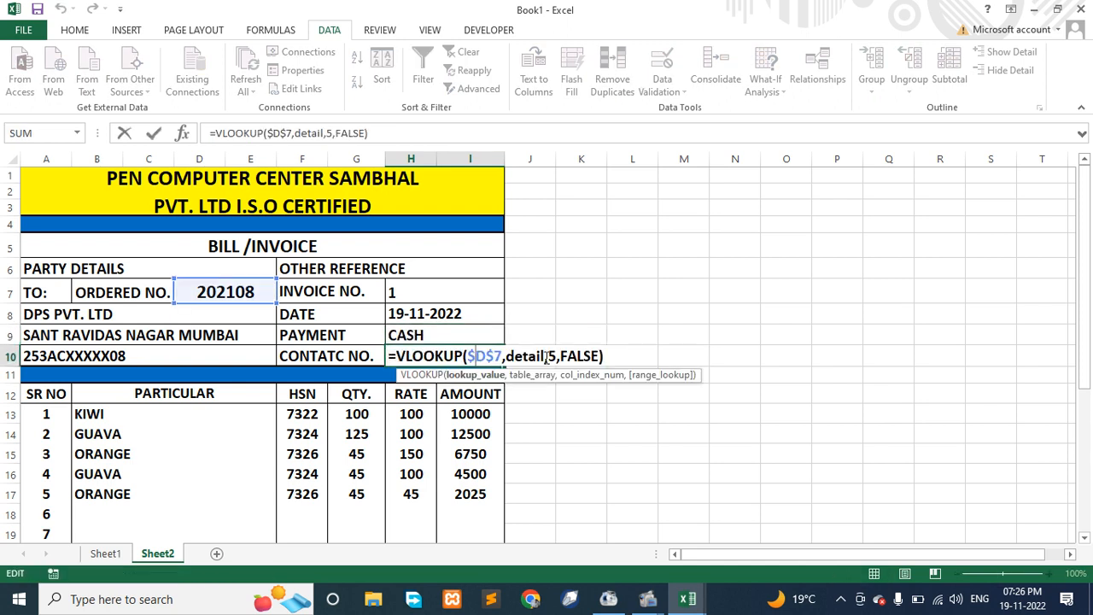
key(BackSpace)
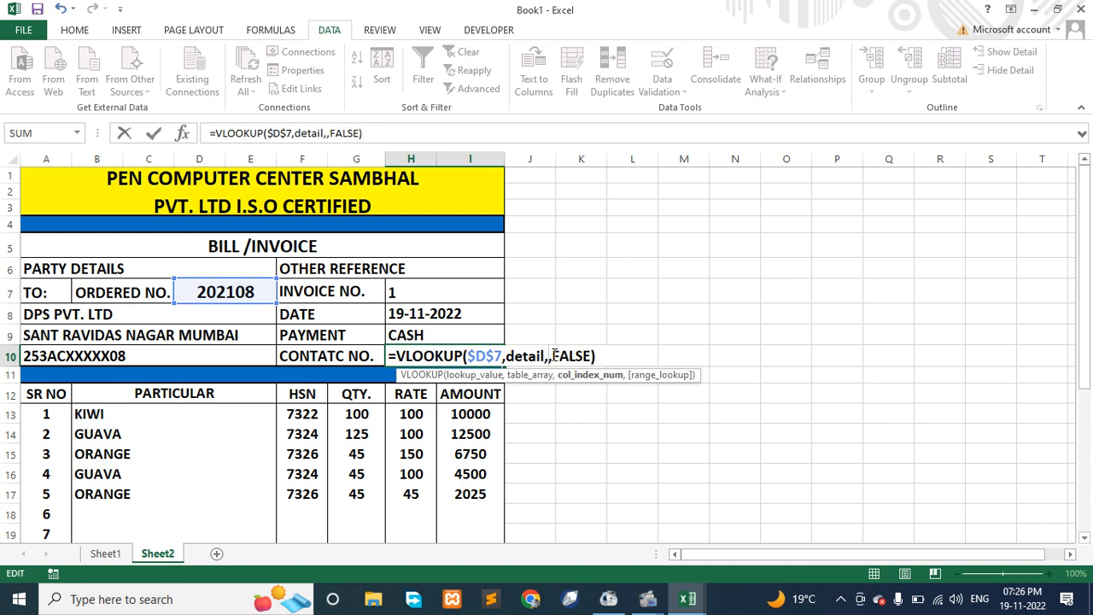
text(6)
key(Return)
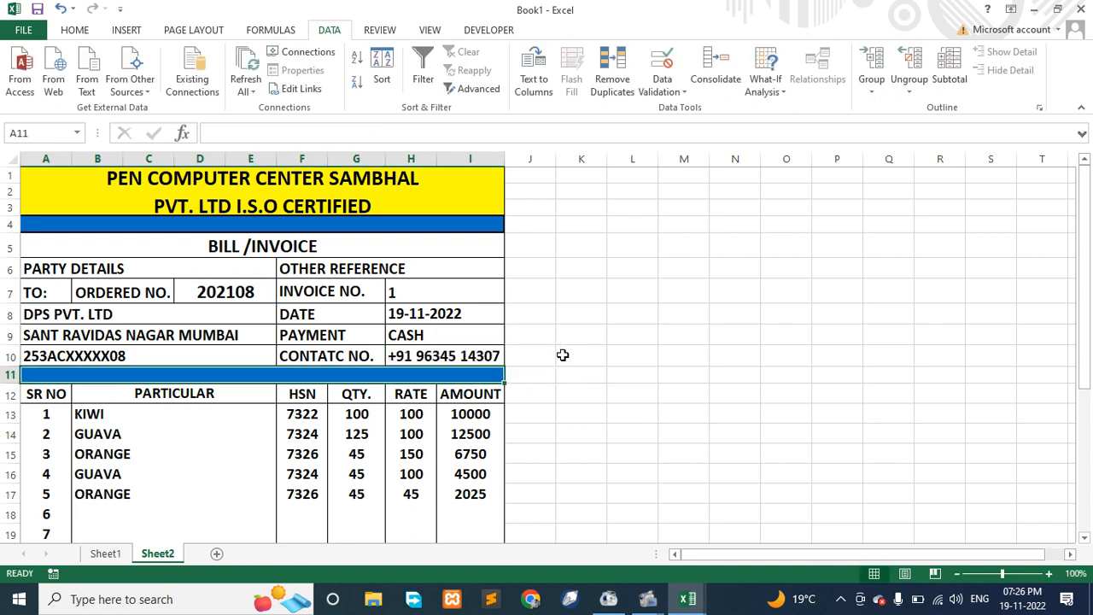
Step: Test the invoice lookups by choosing two different order numbers in turn from the dropdown in D7
click(218, 285)
click(284, 294)
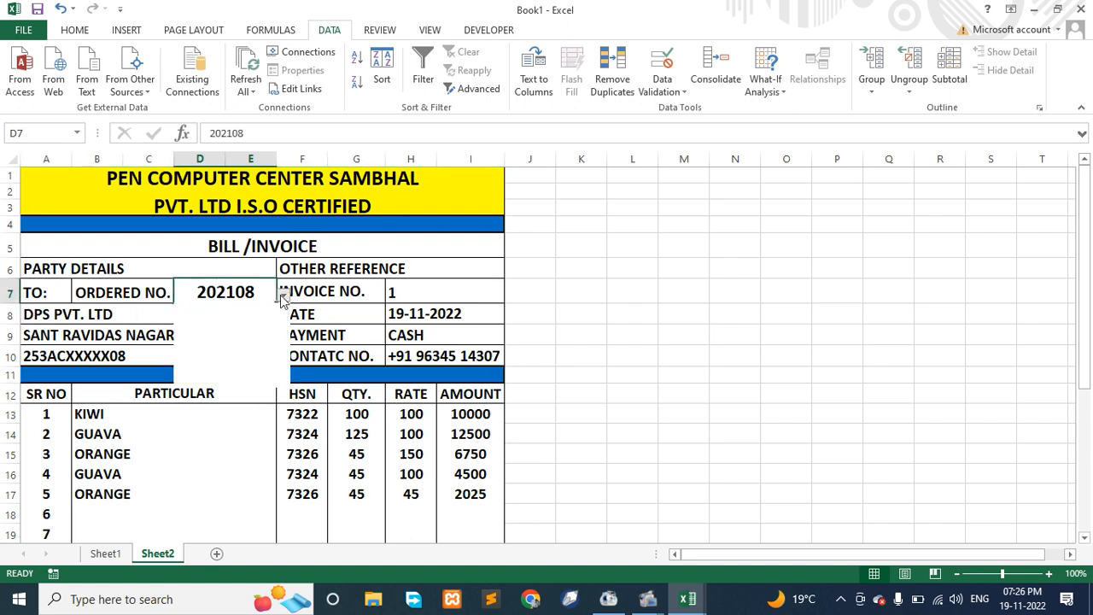
click(224, 307)
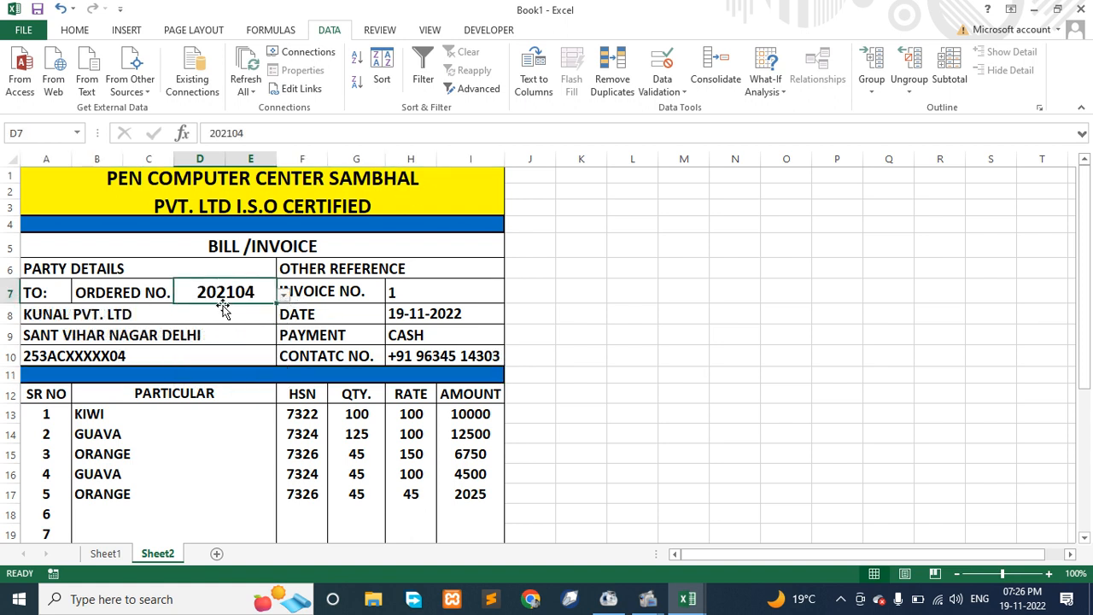
click(283, 294)
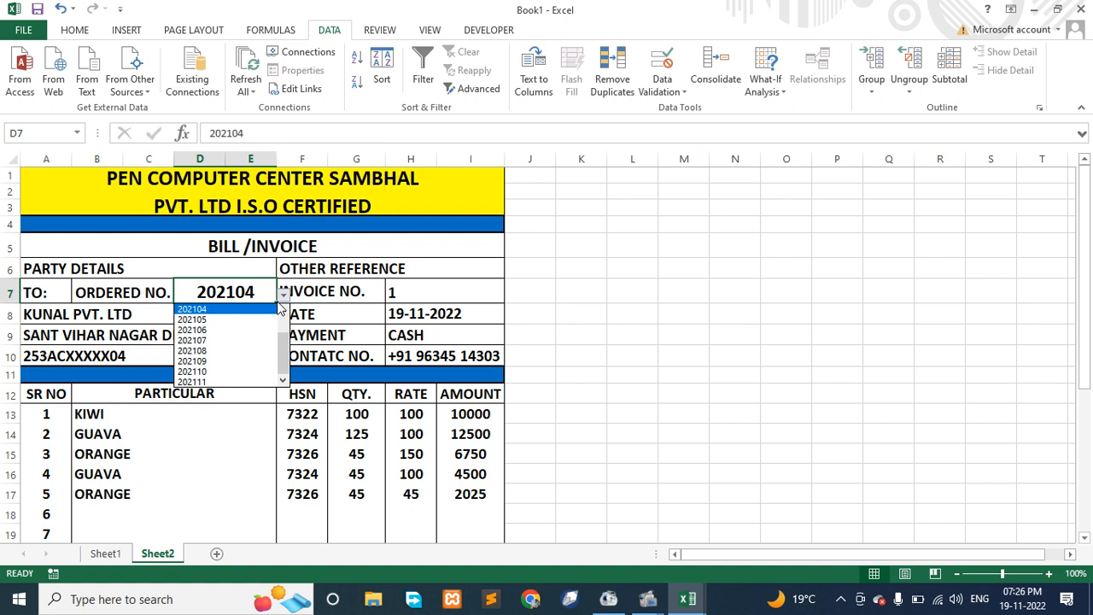
click(226, 360)
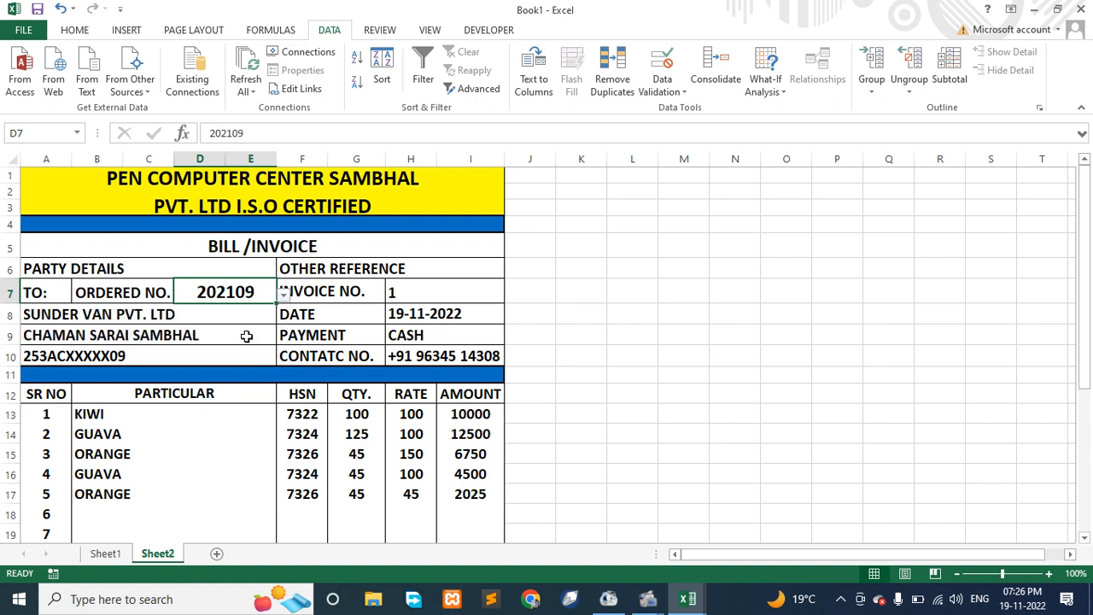
Step: Choose the last order number in the D7 dropdown to load that customer's details into the invoice
click(282, 294)
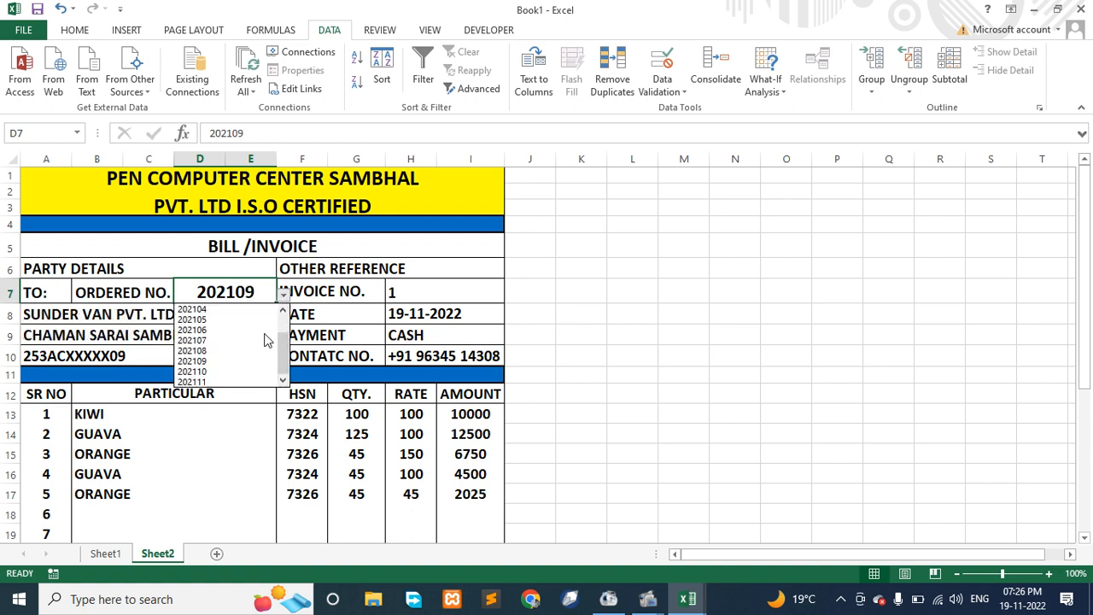
click(224, 381)
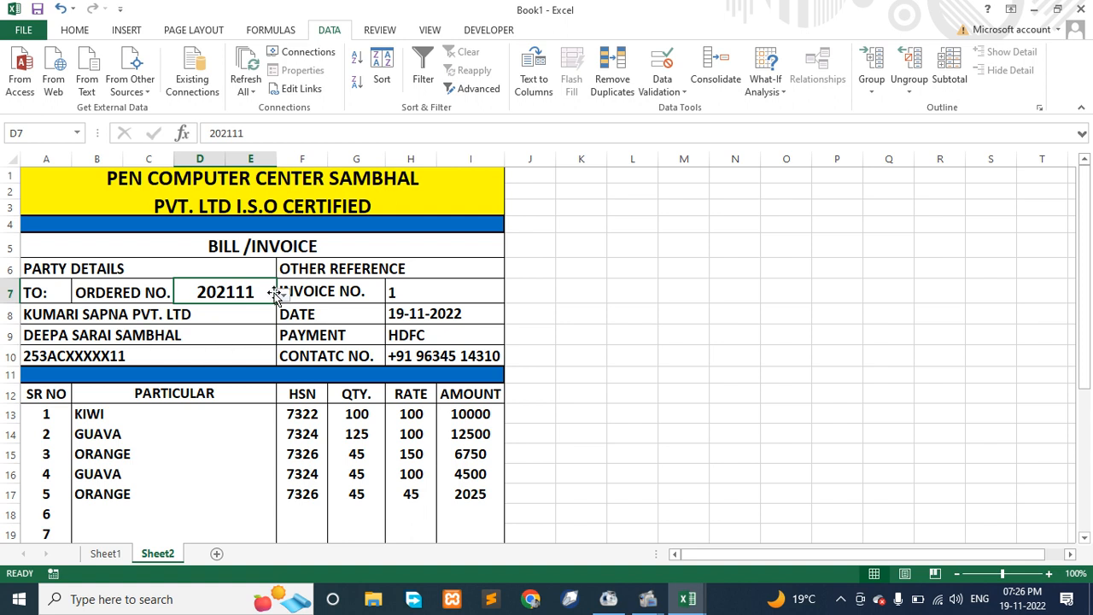
scroll(275, 293, down, 1)
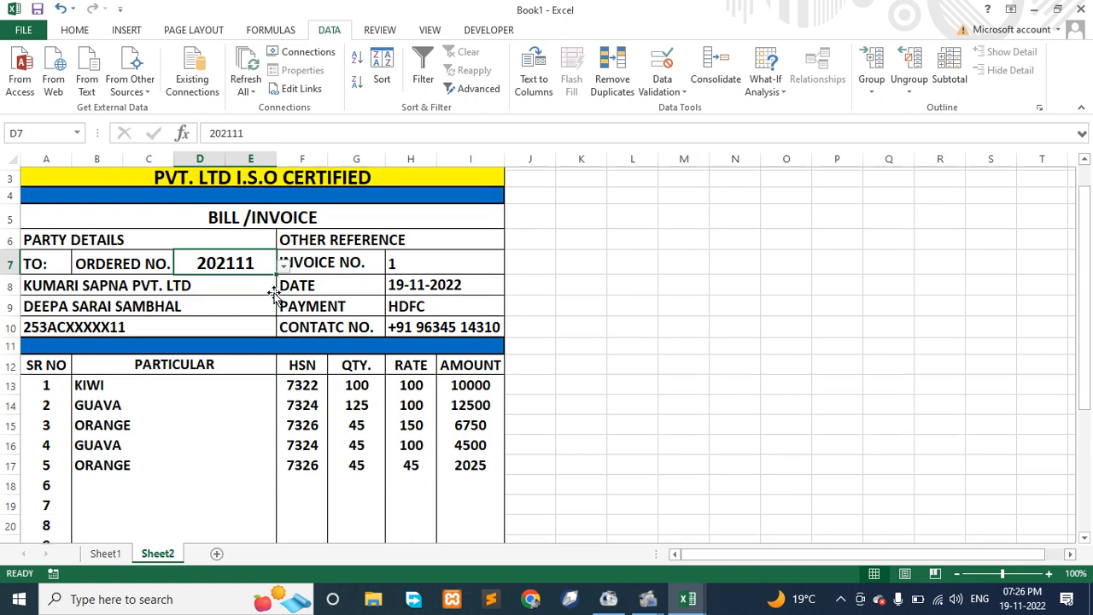
Step: Review the fruit HSN list, the GST rate table and the customer order detail table on Sheet1
click(106, 553)
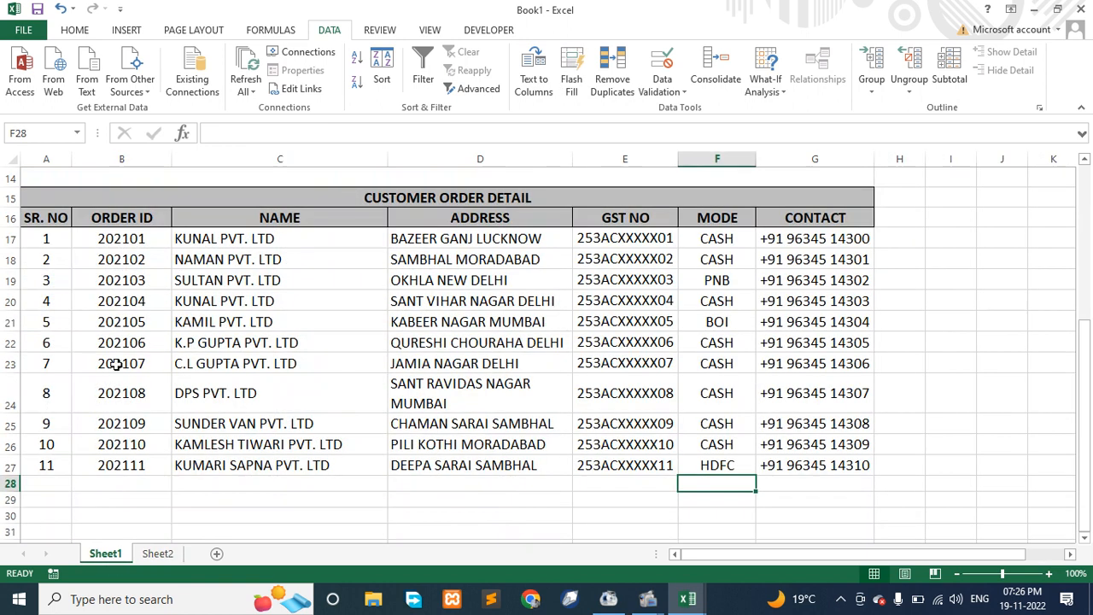
scroll(108, 239, up, 4)
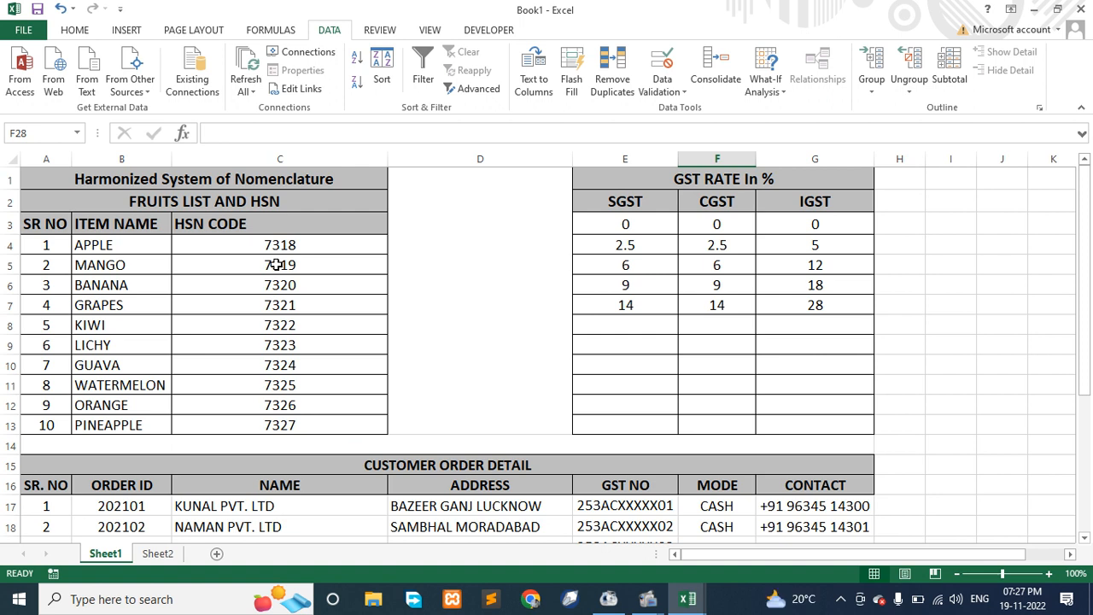
scroll(265, 266, down, 3)
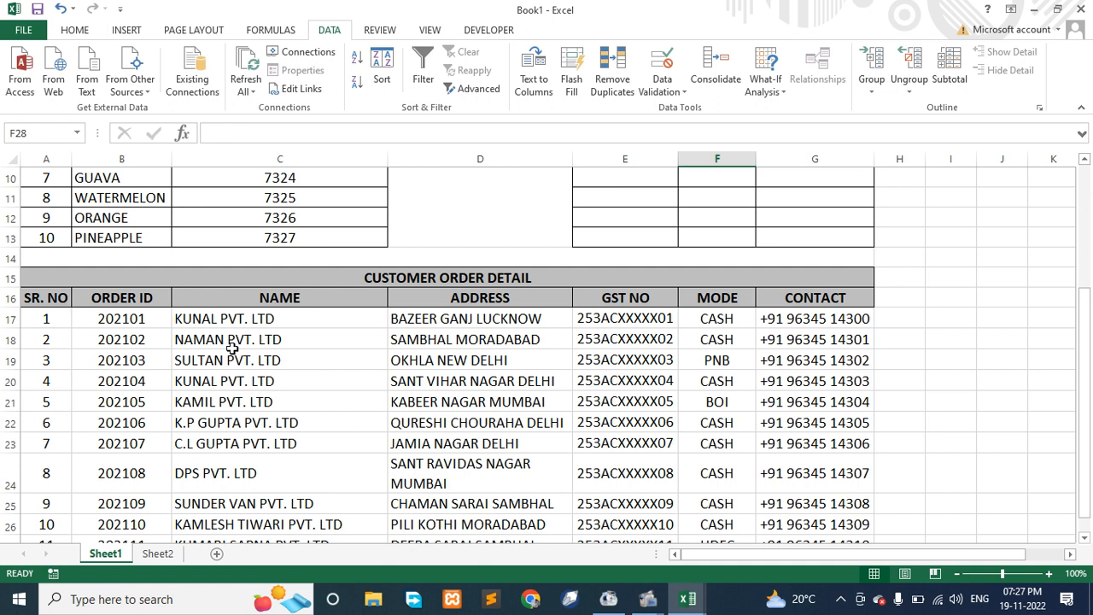
Step: Examine the item cells B13 to B17 under PARTICULAR and the order number cell D7 in the Sheet2 invoice
click(158, 554)
click(102, 366)
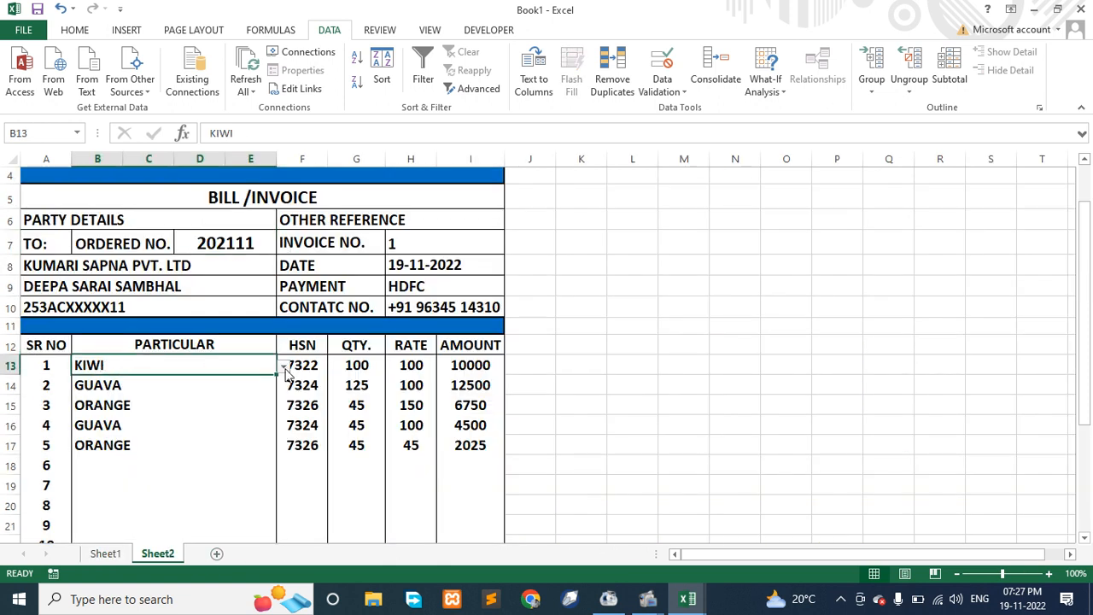
click(254, 384)
click(249, 407)
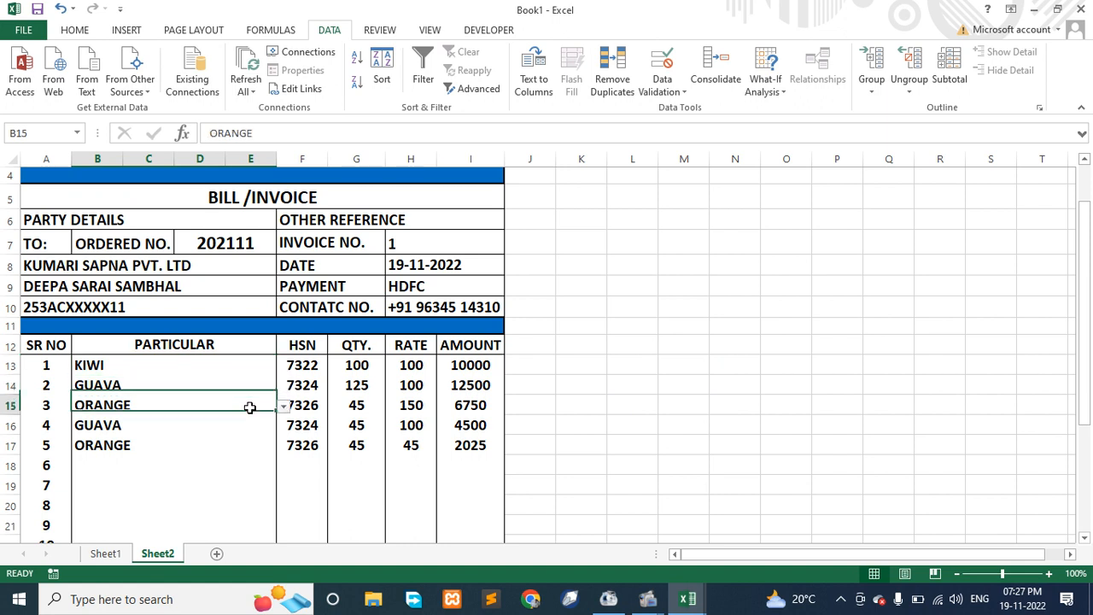
click(236, 426)
click(231, 445)
click(246, 401)
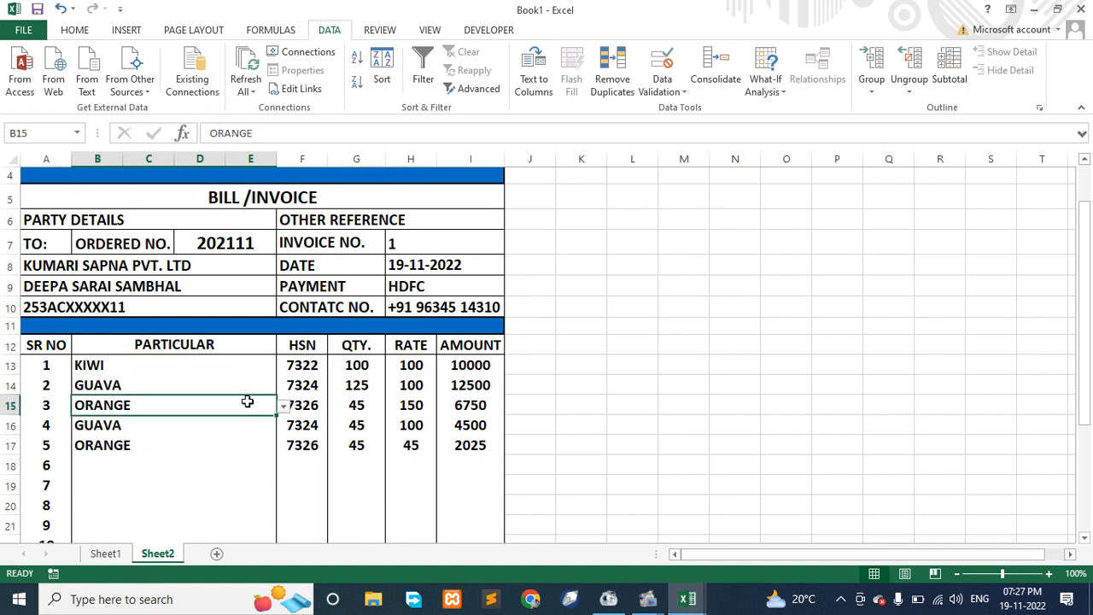
click(229, 384)
click(111, 365)
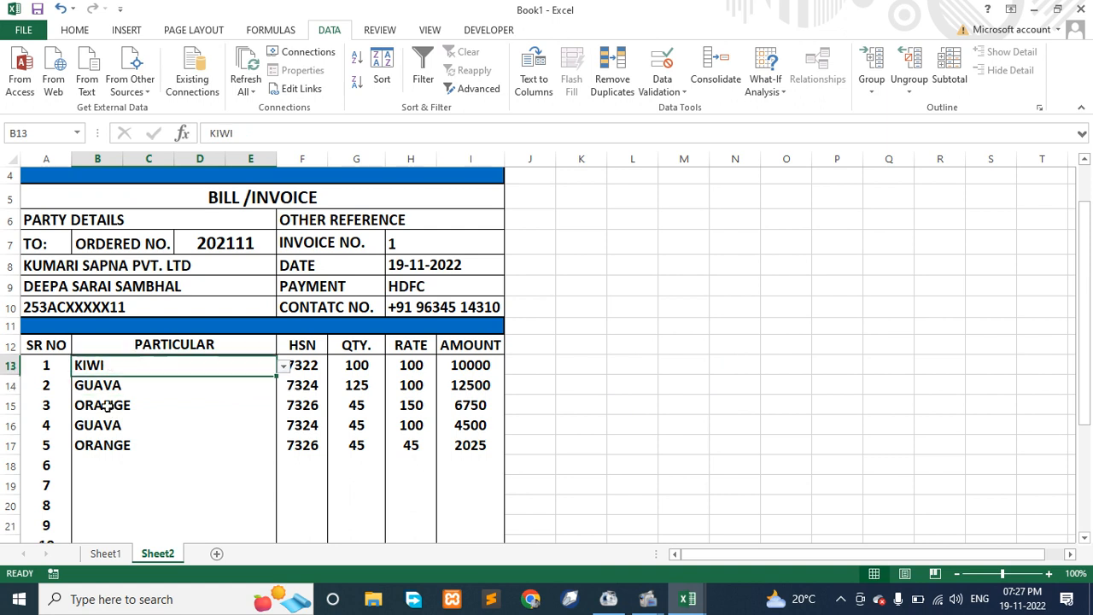
drag(107, 406, 108, 459)
click(217, 404)
click(265, 363)
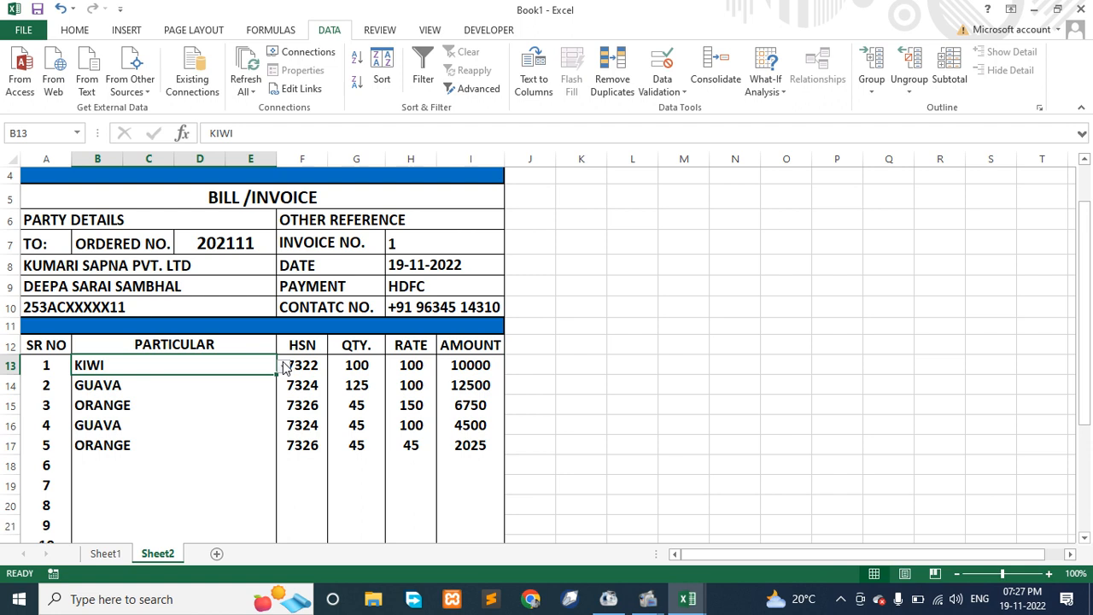
click(258, 247)
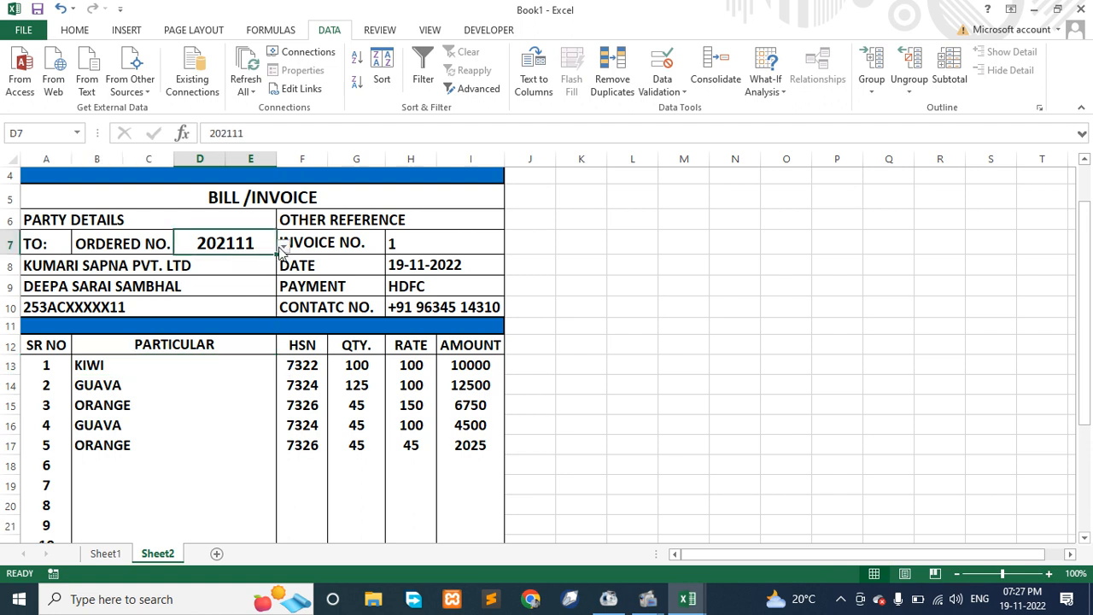
drag(95, 365, 99, 446)
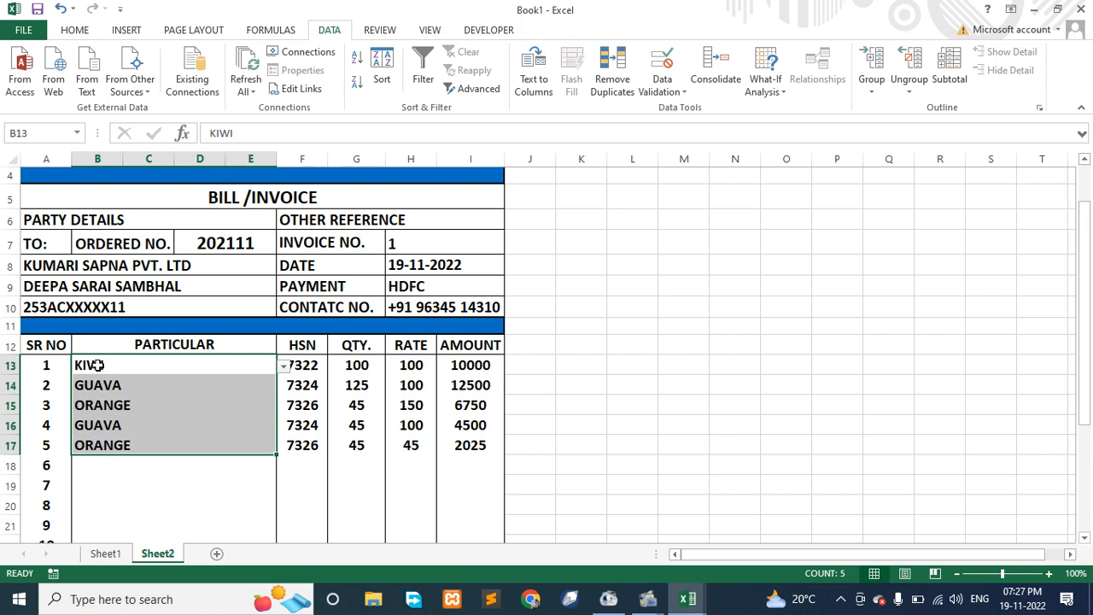
click(99, 366)
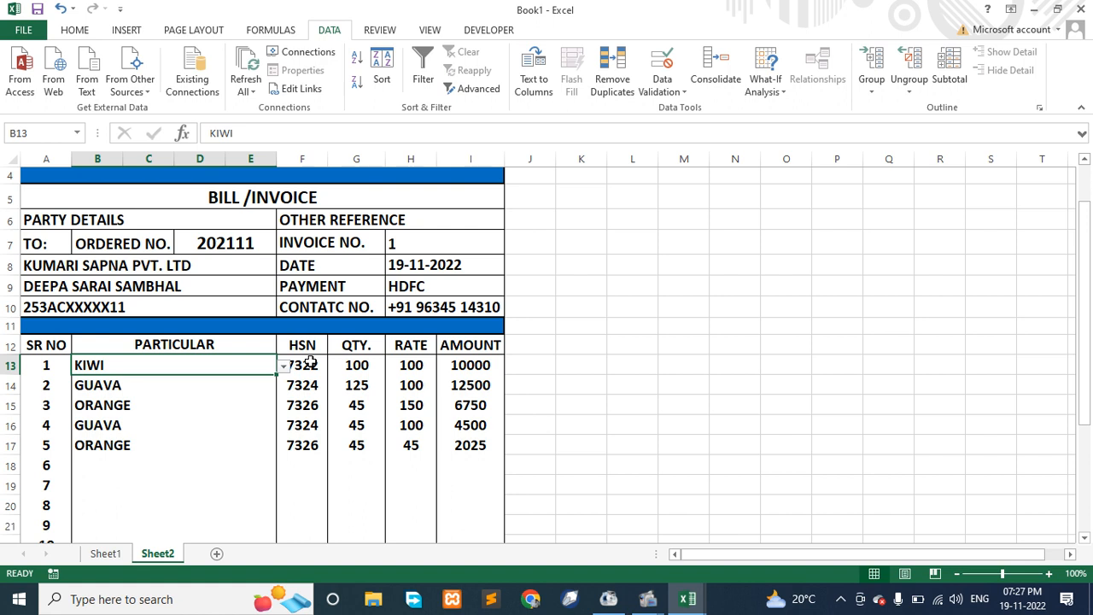
Step: Examine the item names in B4:B13 of the Sheet1 fruit list, and return to the invoice on Sheet2
click(101, 554)
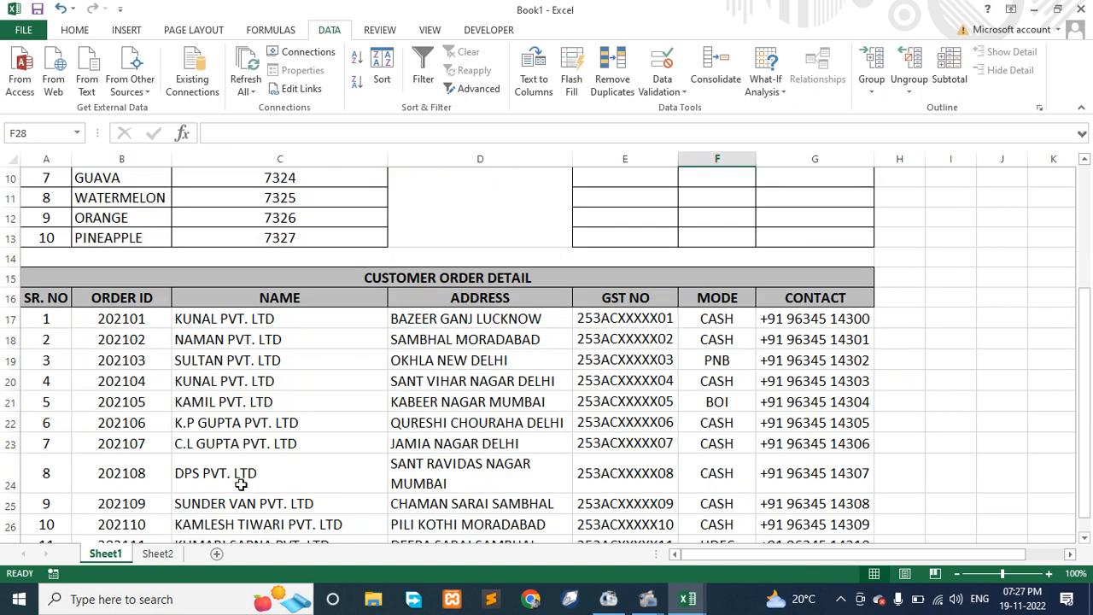
scroll(275, 465, up, 3)
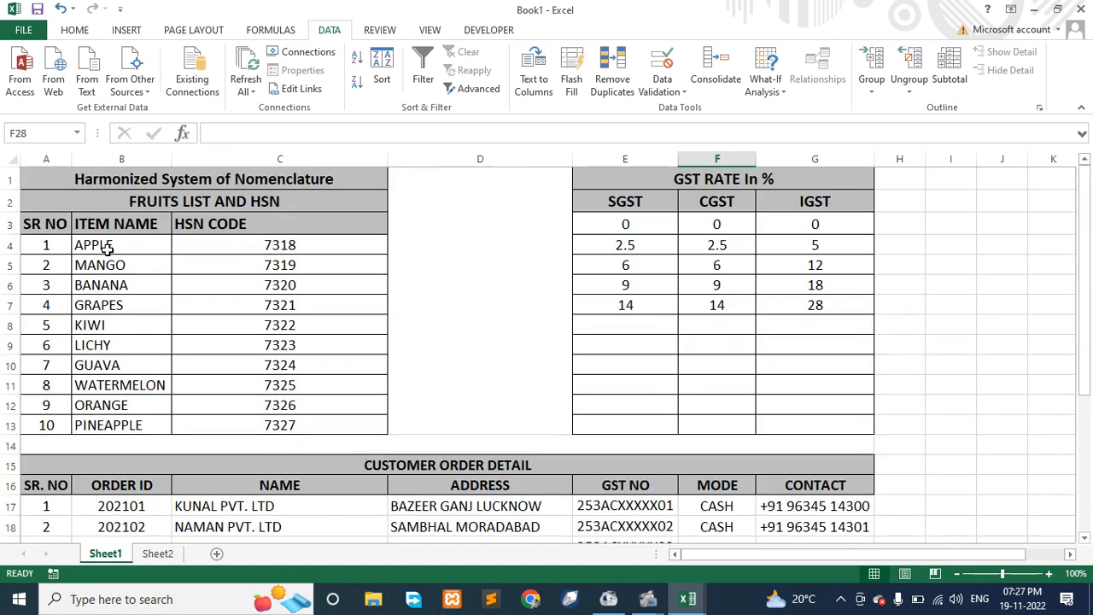
drag(105, 246, 109, 425)
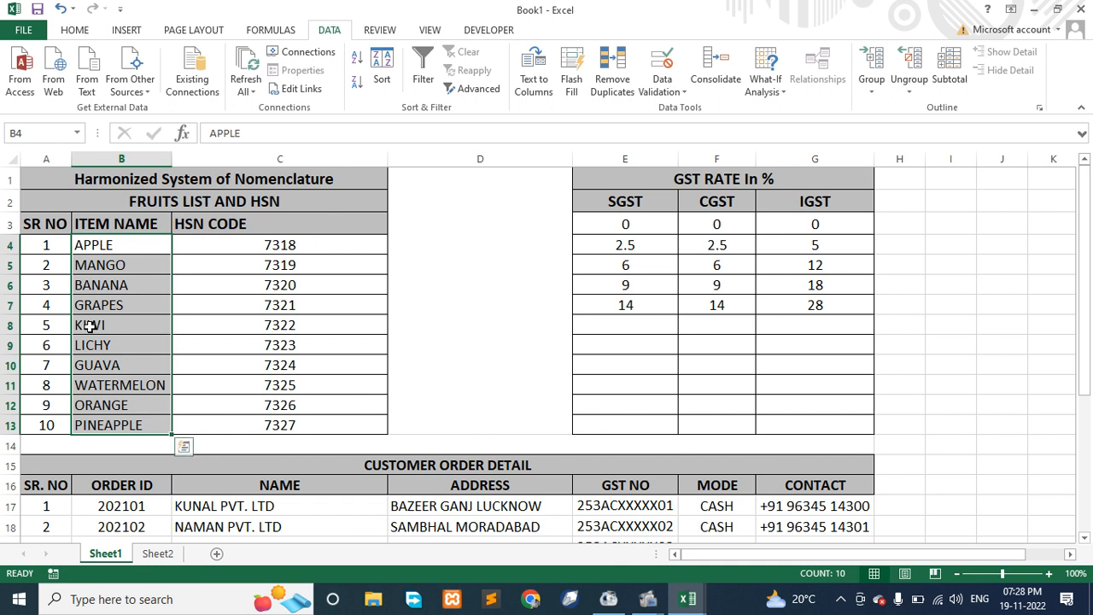
scroll(518, 447, down, 3)
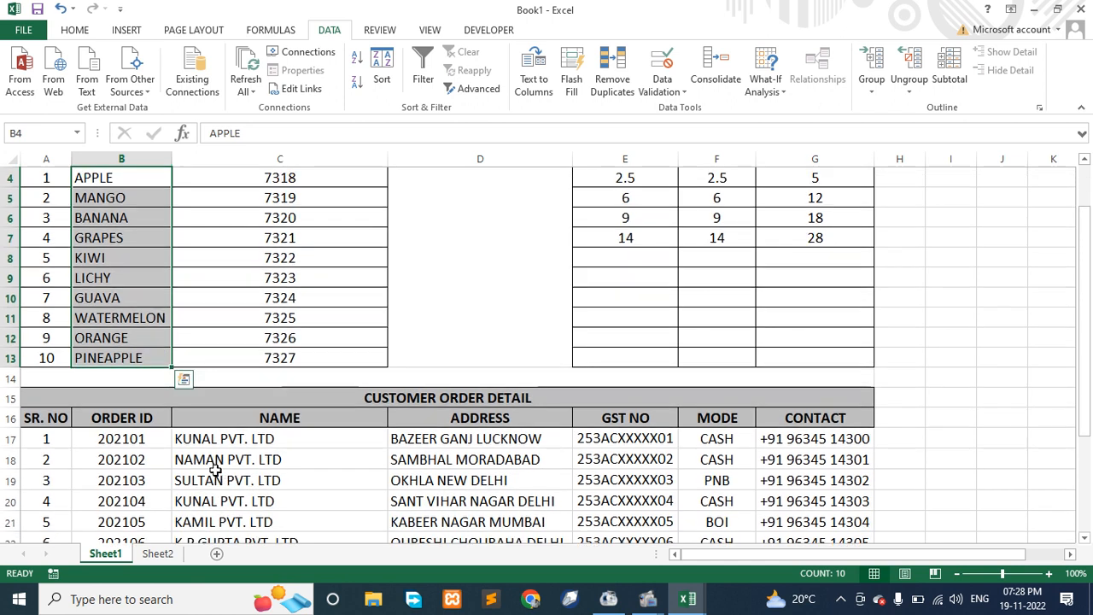
scroll(196, 447, up, 3)
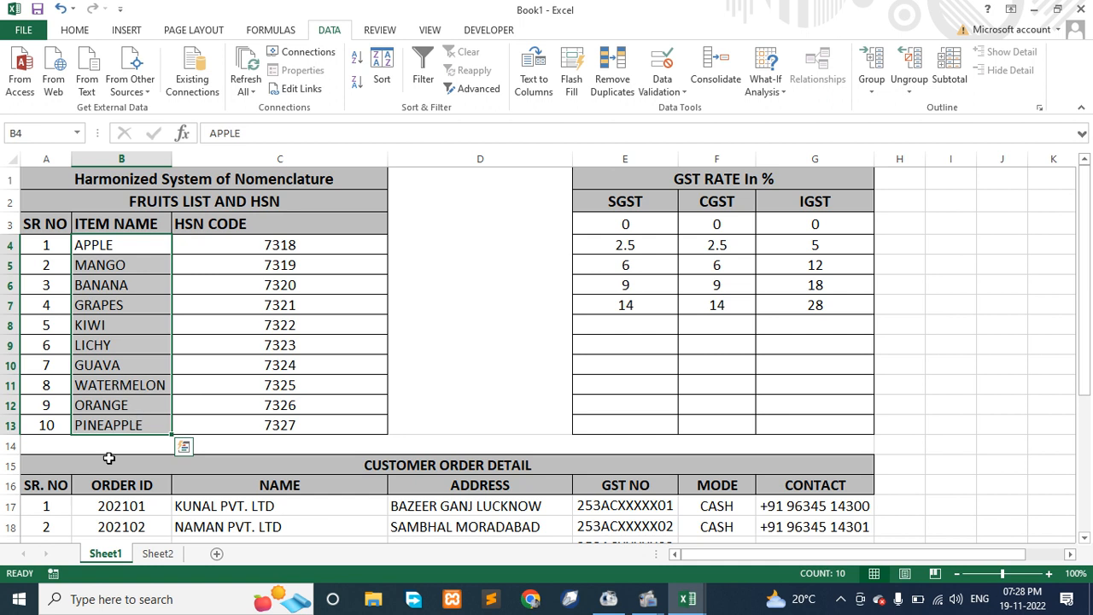
click(158, 554)
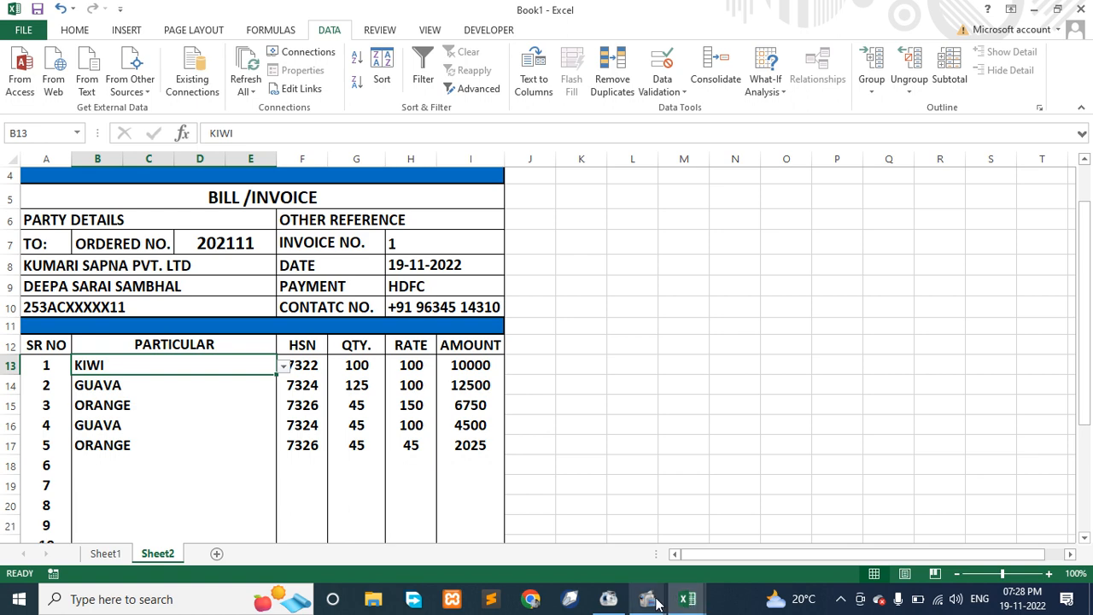
mouse_move(647, 597)
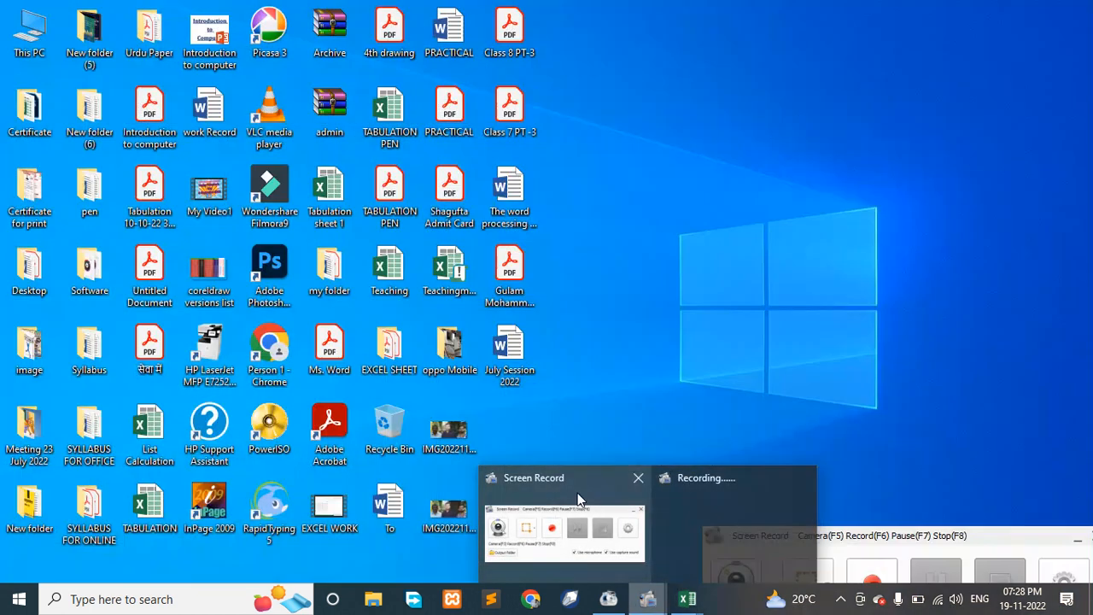
click(578, 499)
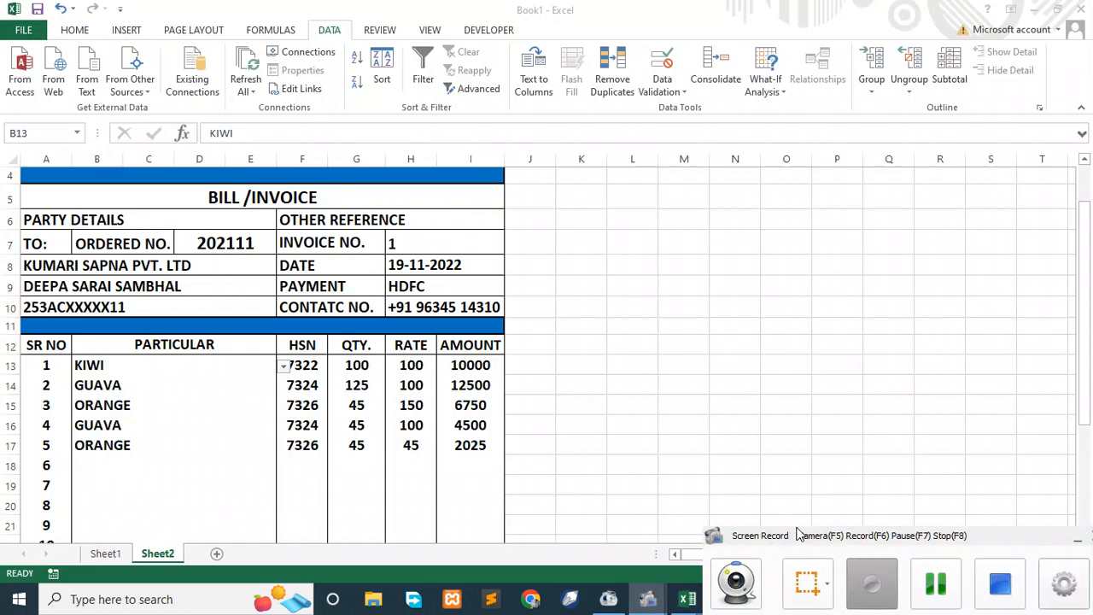